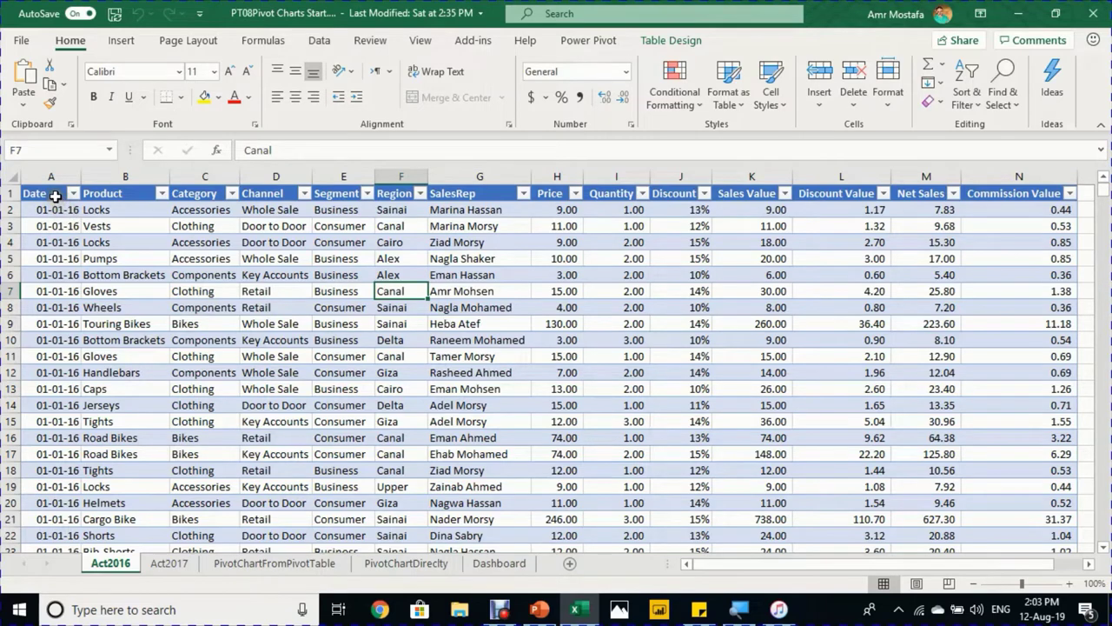
- Examine the columns, the last row and the table name of the sales table on the Act2016 sheet
{"action": "left_click", "coordinate": [55, 196]}
{"action": "left_click", "coordinate": [113, 213]}
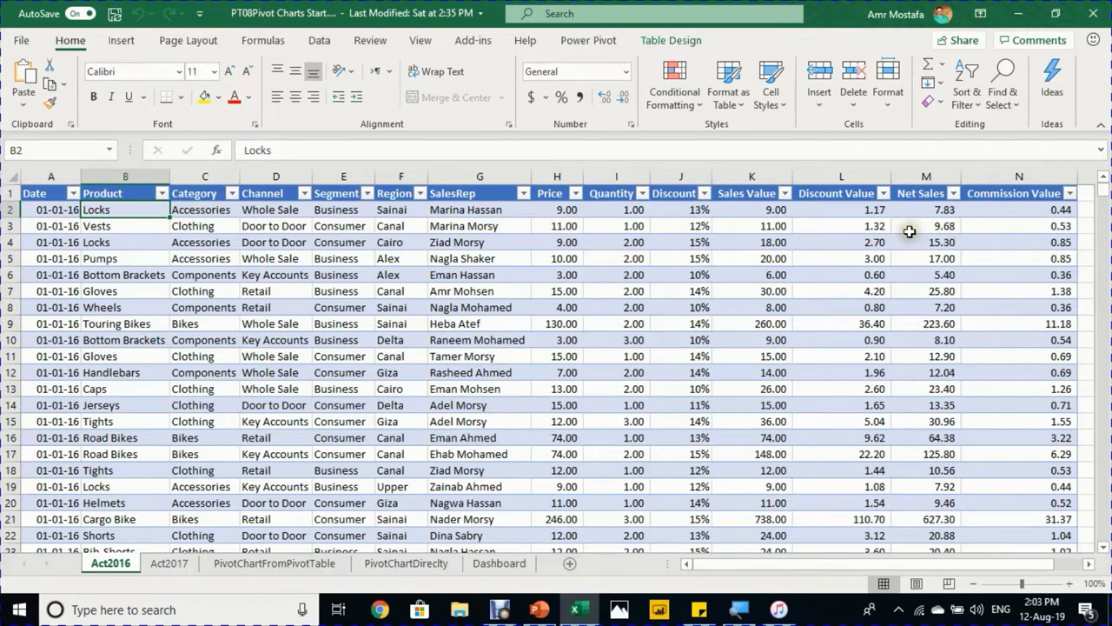
{"action": "key", "text": "ctrl+Down"}
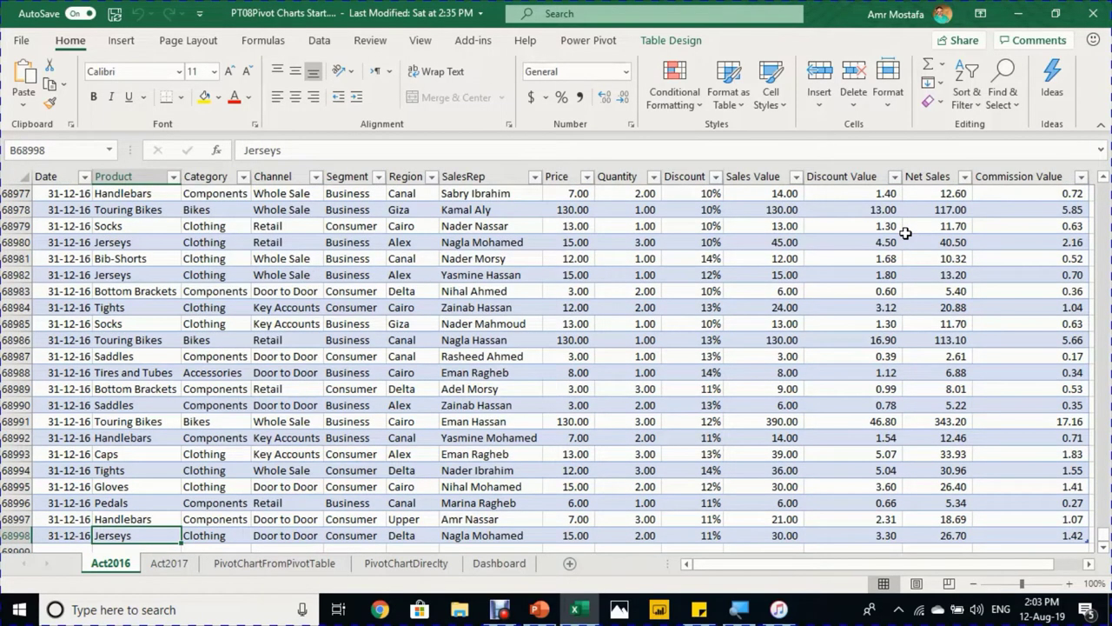
{"action": "key", "text": "ctrl+Up"}
{"action": "key", "text": "Left"}
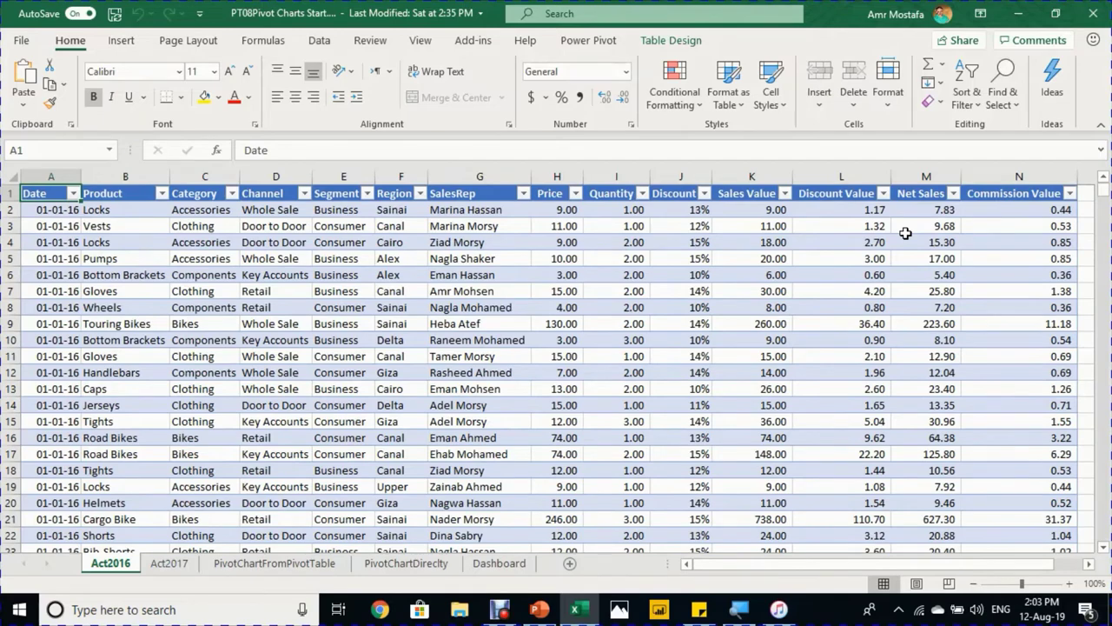
{"action": "left_click", "coordinate": [136, 241]}
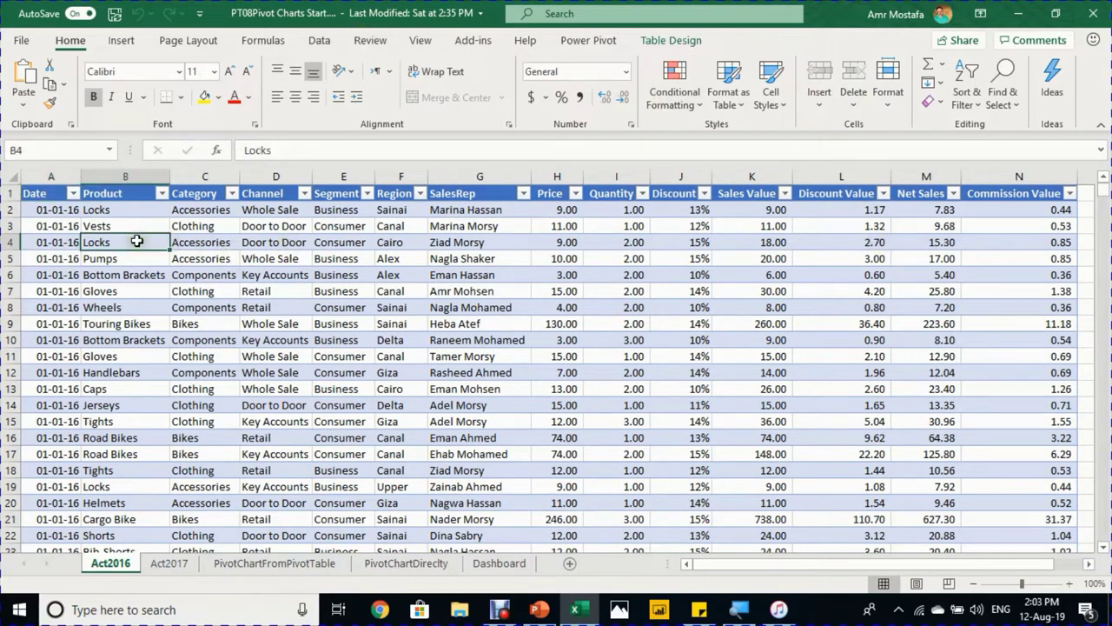
{"action": "left_click", "coordinate": [682, 40]}
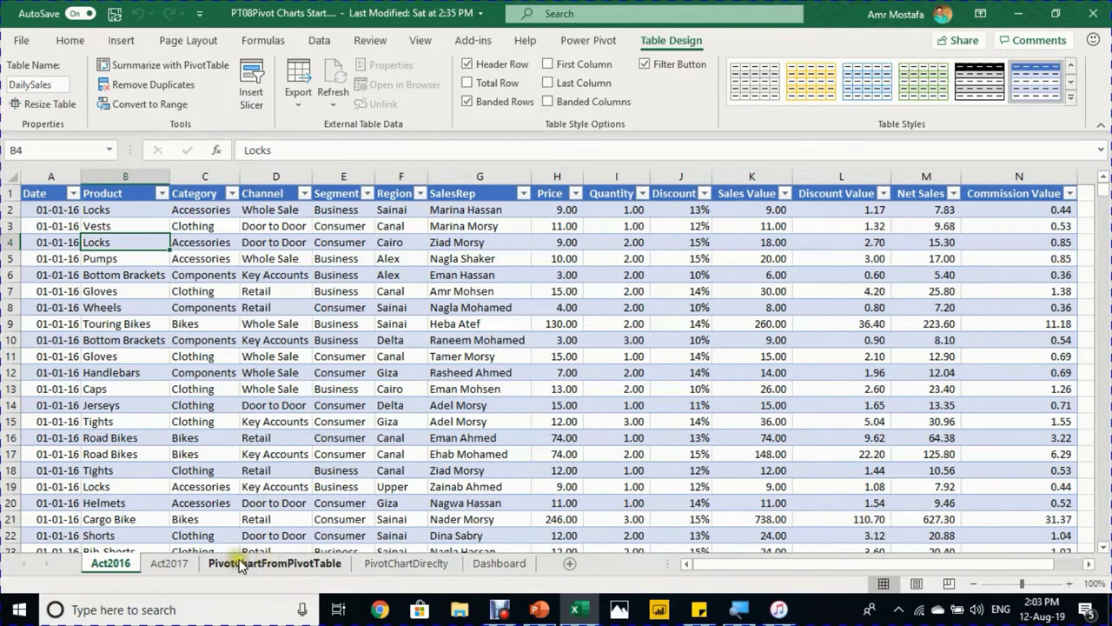
- Open the PivotChartFromPivotTable sheet and examine the pivot table's segments, categories and Category filter
{"action": "left_click", "coordinate": [274, 563]}
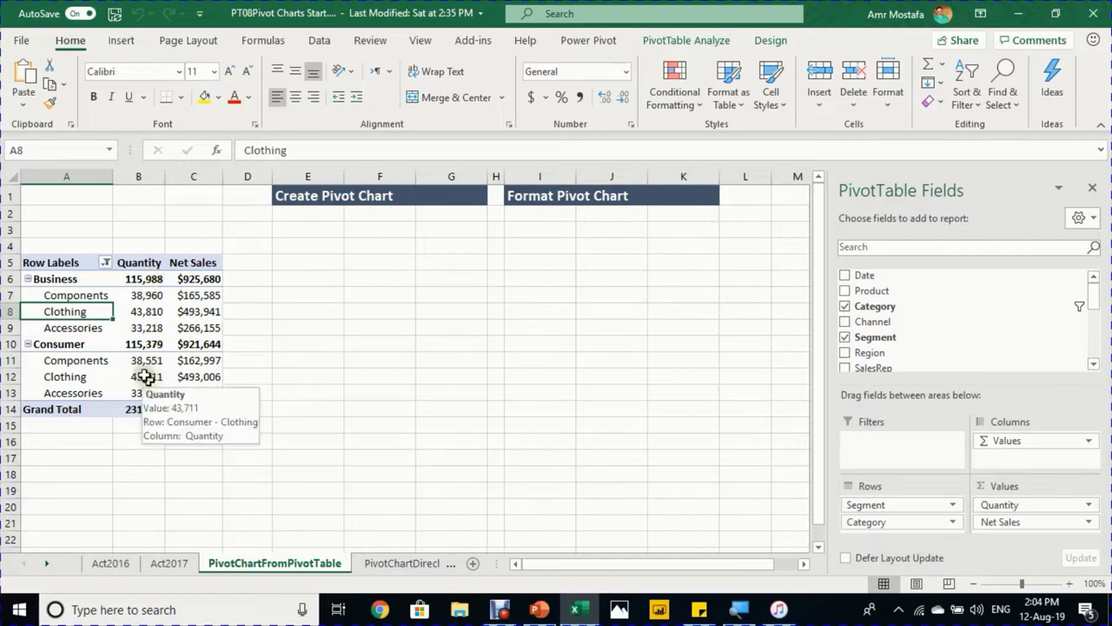
{"action": "left_click", "coordinate": [67, 281]}
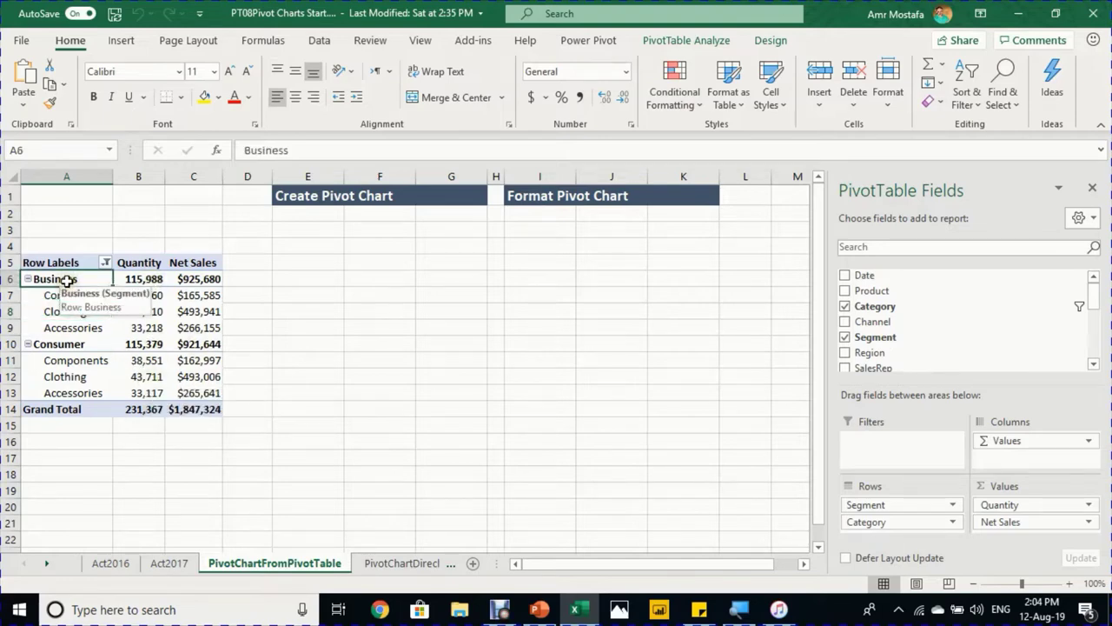
{"action": "left_click", "coordinate": [78, 344]}
{"action": "left_click", "coordinate": [73, 295]}
{"action": "left_click", "coordinate": [69, 310]}
{"action": "left_click", "coordinate": [71, 326]}
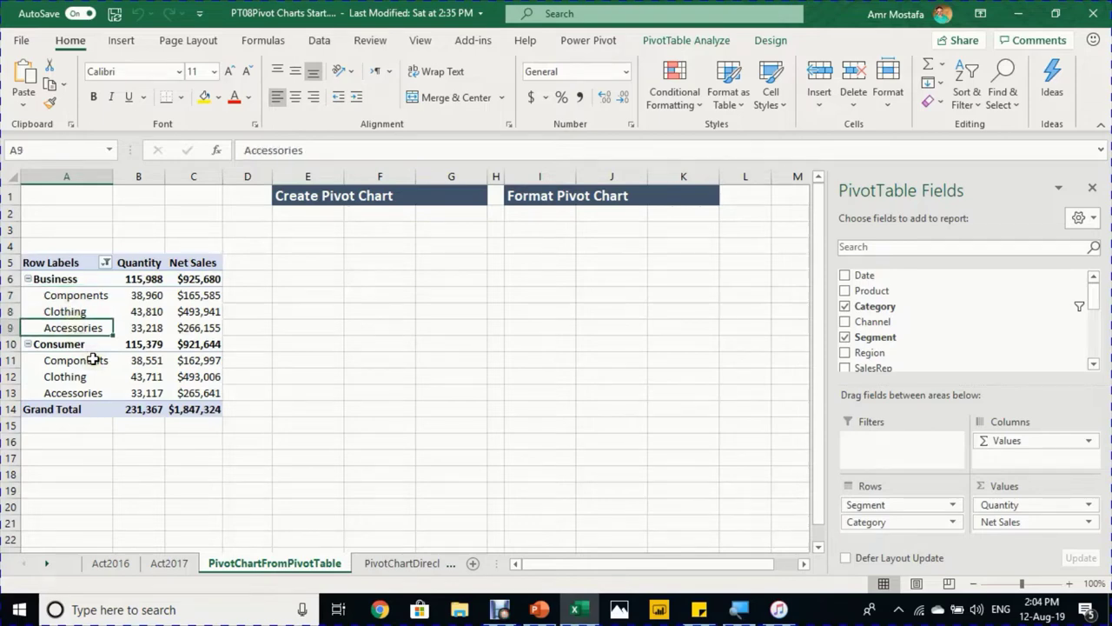
{"action": "left_click", "coordinate": [104, 263]}
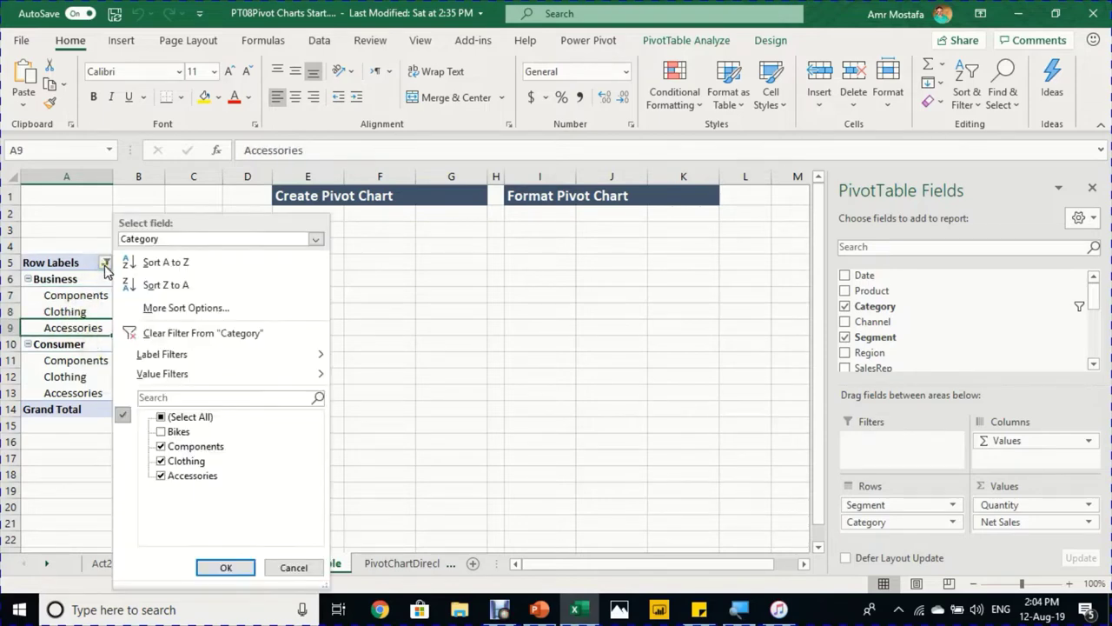
{"action": "key", "text": "Escape"}
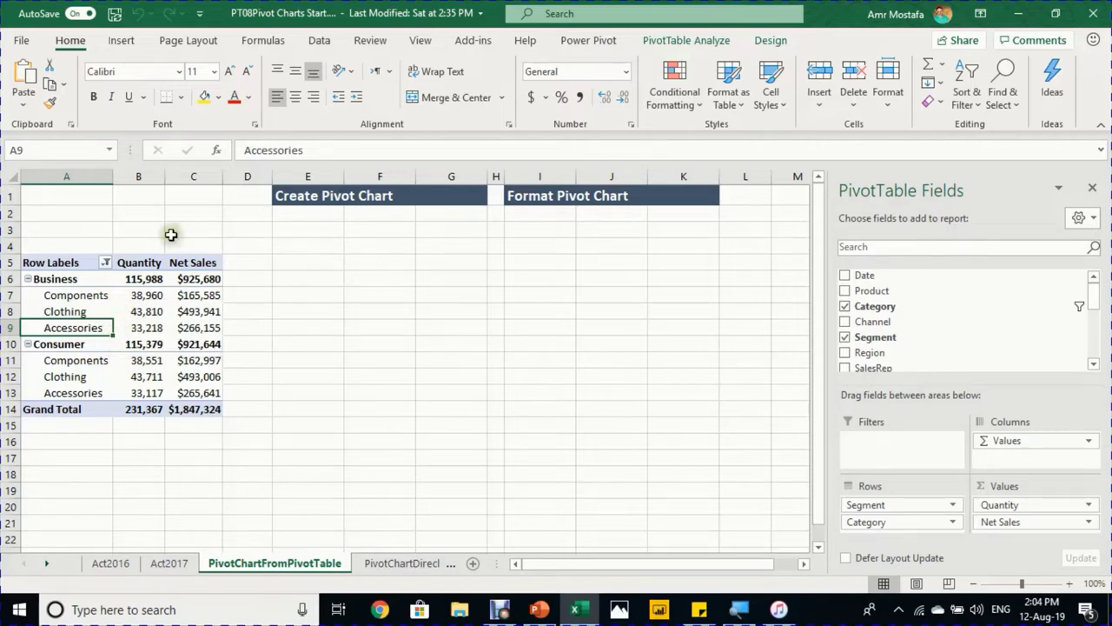
- Insert a clustered column PivotChart from the pivot table and place it beneath the sheet headings, enlarged to about 3.71 by 6.27 inches
{"action": "left_click", "coordinate": [124, 47]}
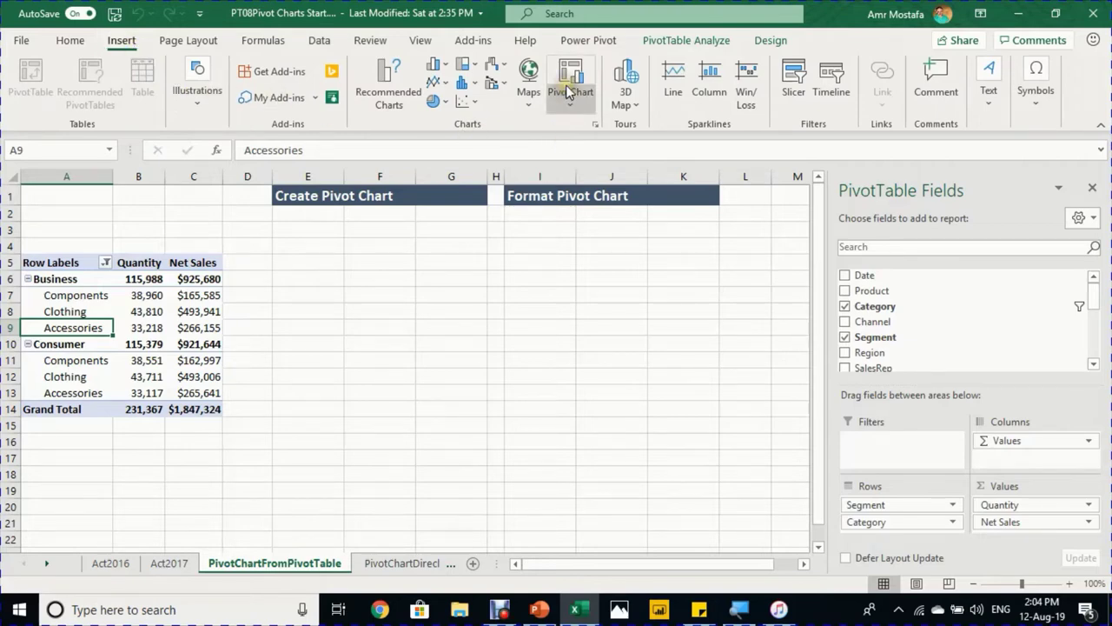
{"action": "left_click", "coordinate": [686, 42]}
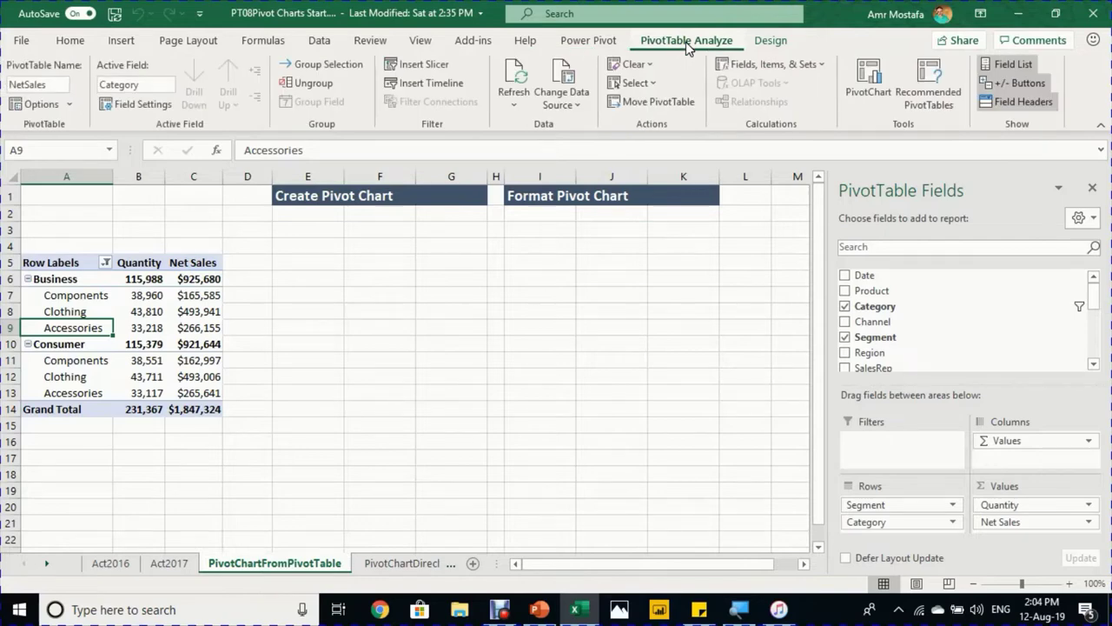
{"action": "left_click", "coordinate": [862, 79]}
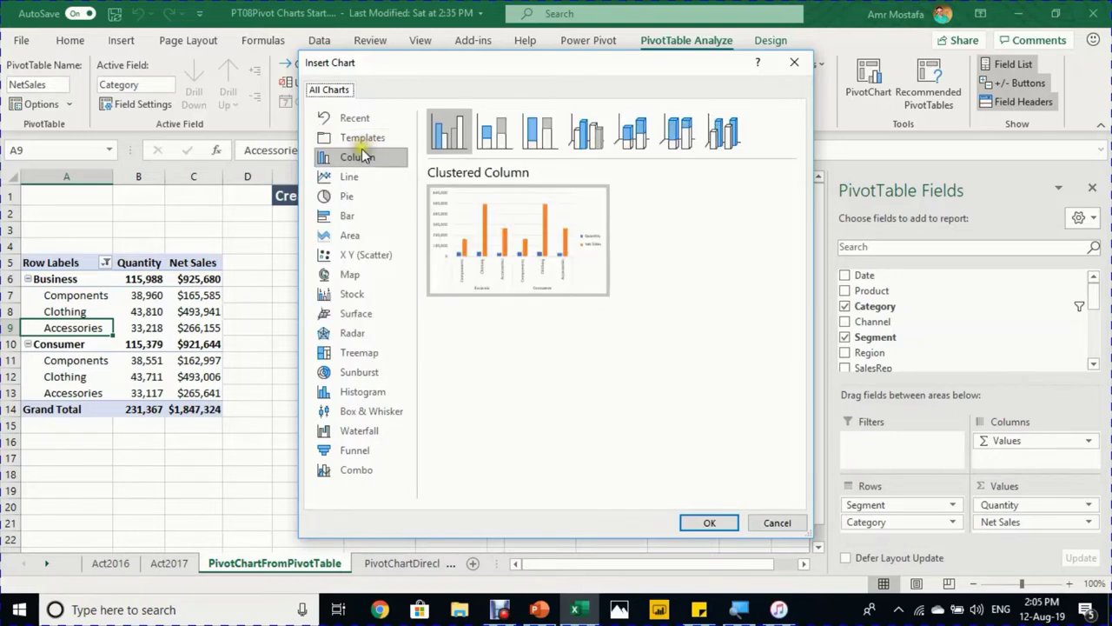
{"action": "left_click", "coordinate": [710, 522]}
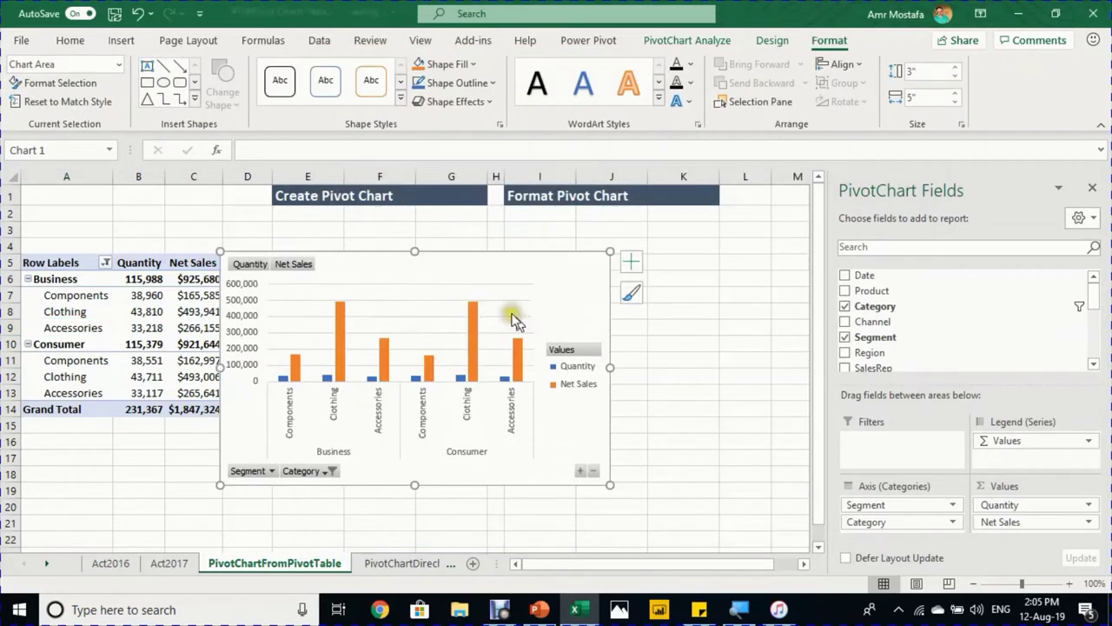
{"action": "left_click_drag", "start_coordinate": [375, 257], "coordinate": [425, 238]}
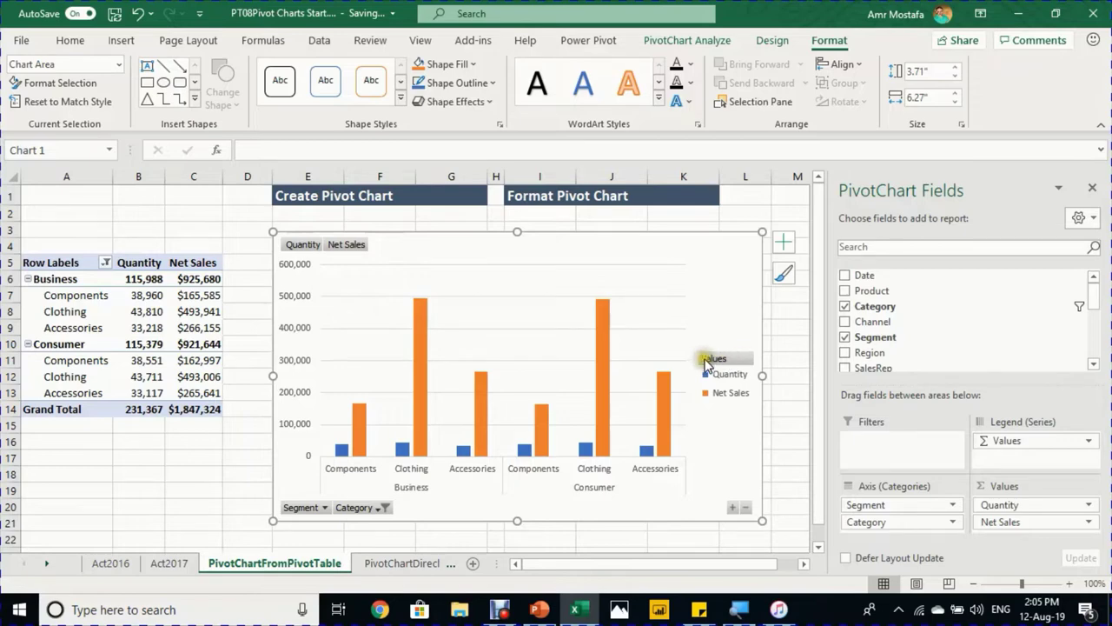
- Collapse the Business segment in the pivot table, collapse the entire field from the chart, and expand the entire field again
{"action": "left_click", "coordinate": [297, 248]}
{"action": "left_click", "coordinate": [346, 244]}
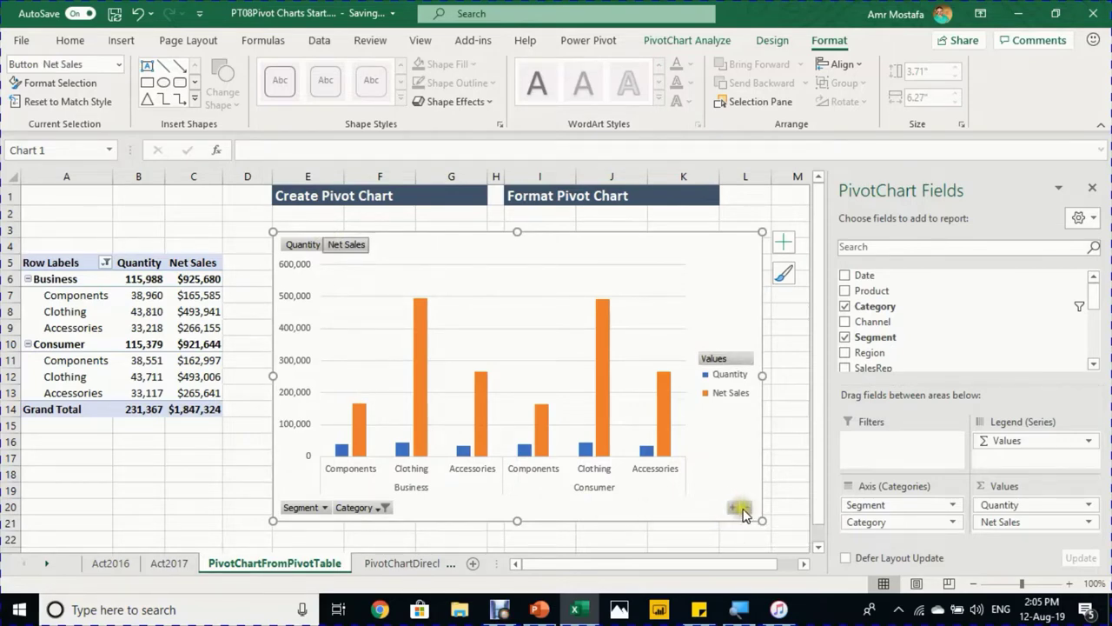
{"action": "left_click", "coordinate": [27, 282]}
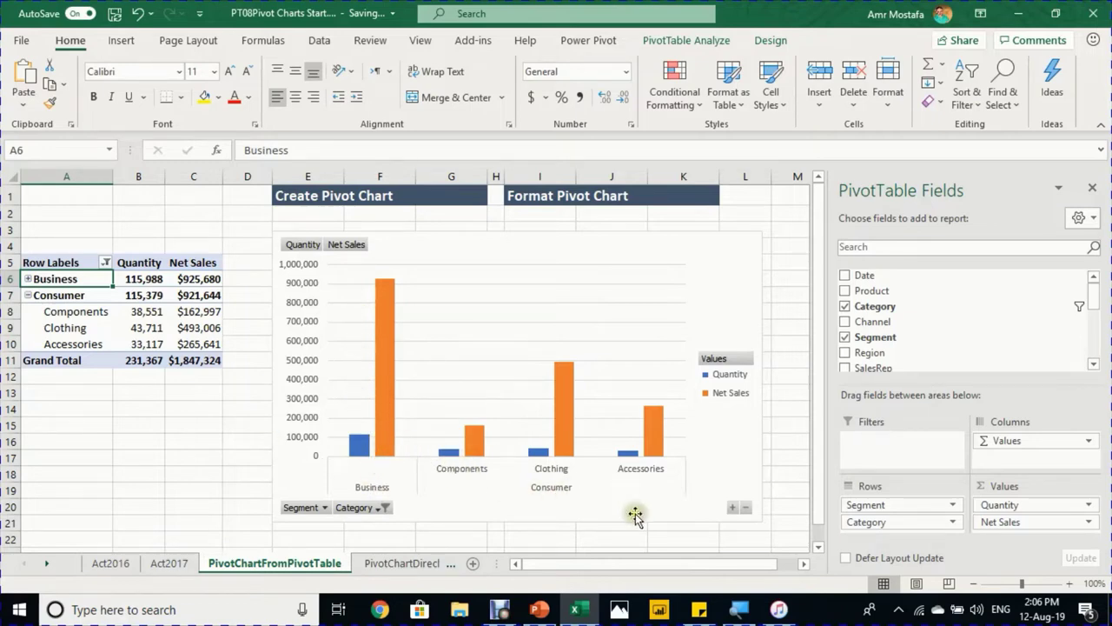
{"action": "left_click", "coordinate": [741, 511]}
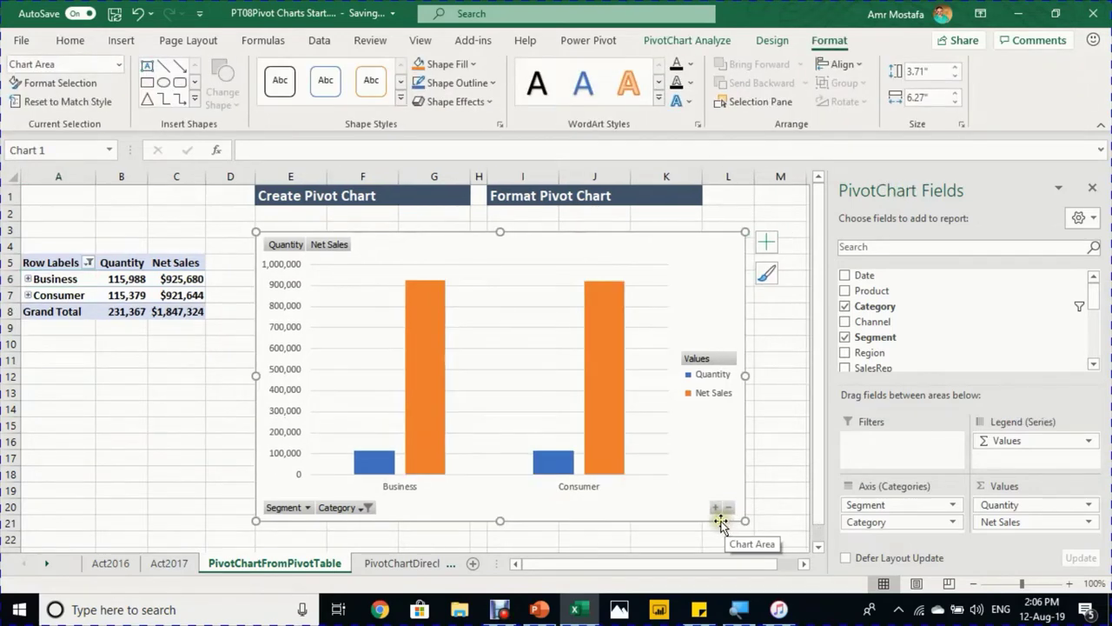
{"action": "left_click", "coordinate": [716, 507]}
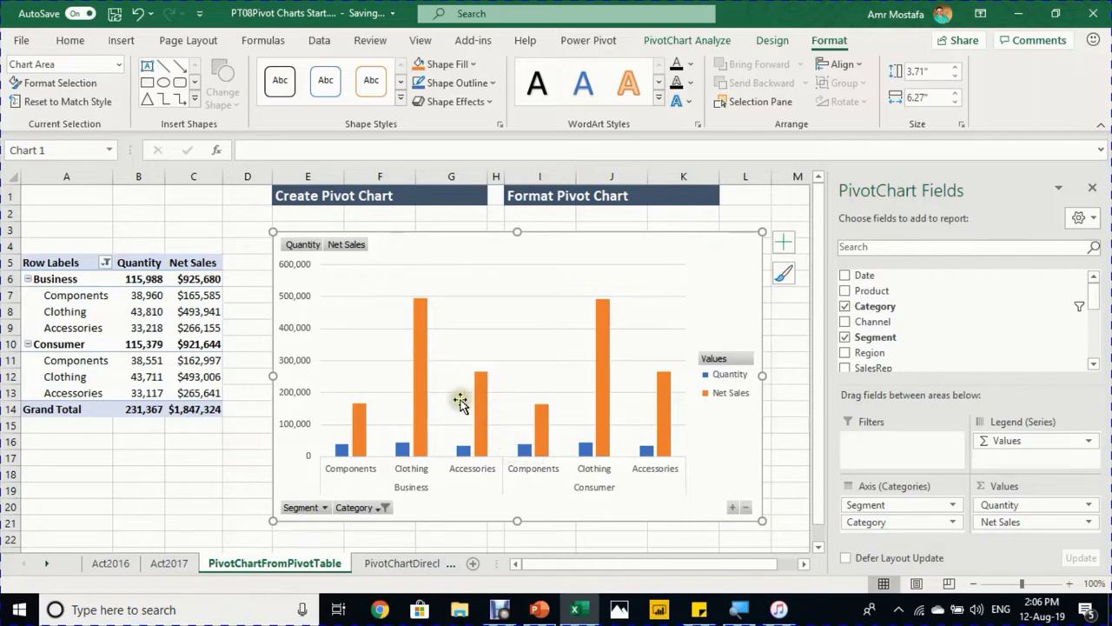
- Filter the pivot chart's Segment field to Business only
{"action": "left_click", "coordinate": [323, 508]}
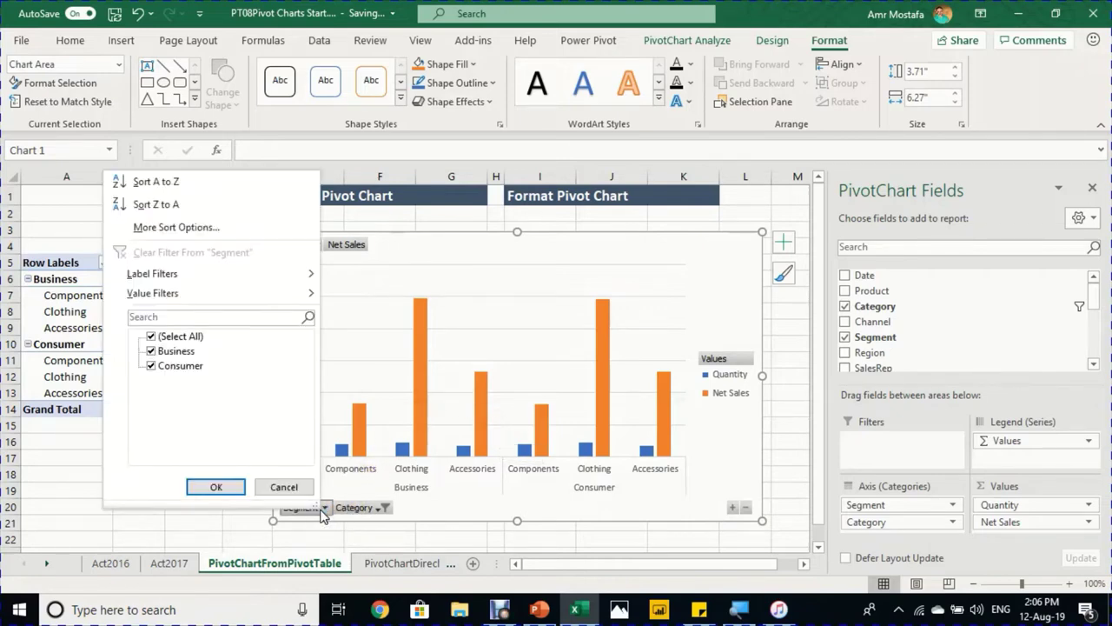
{"action": "left_click", "coordinate": [152, 336]}
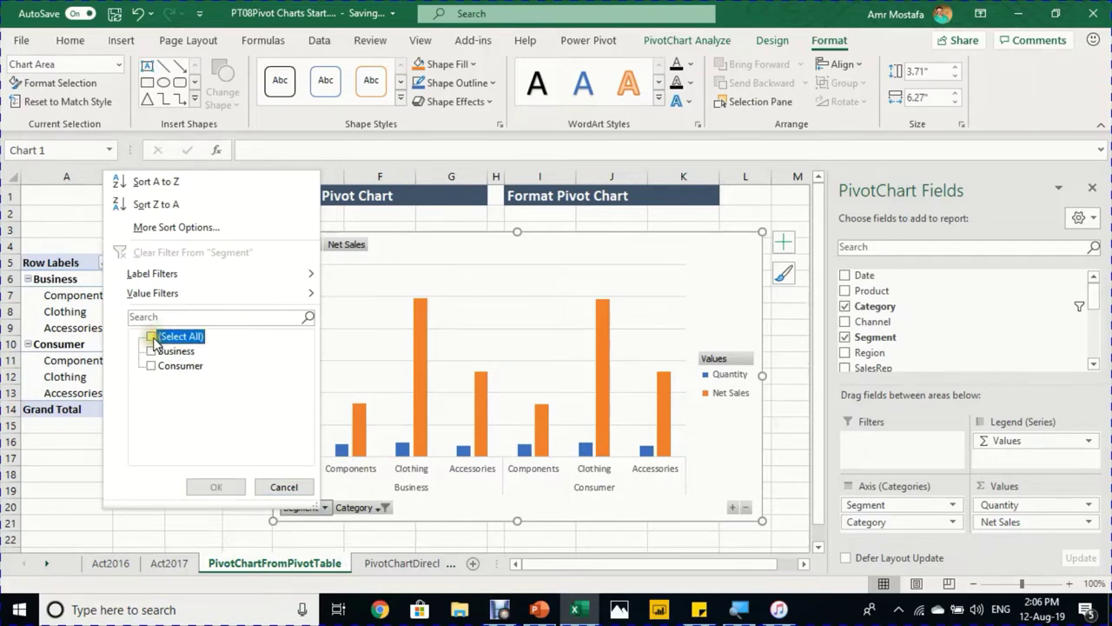
{"action": "left_click", "coordinate": [155, 351]}
{"action": "left_click", "coordinate": [218, 487]}
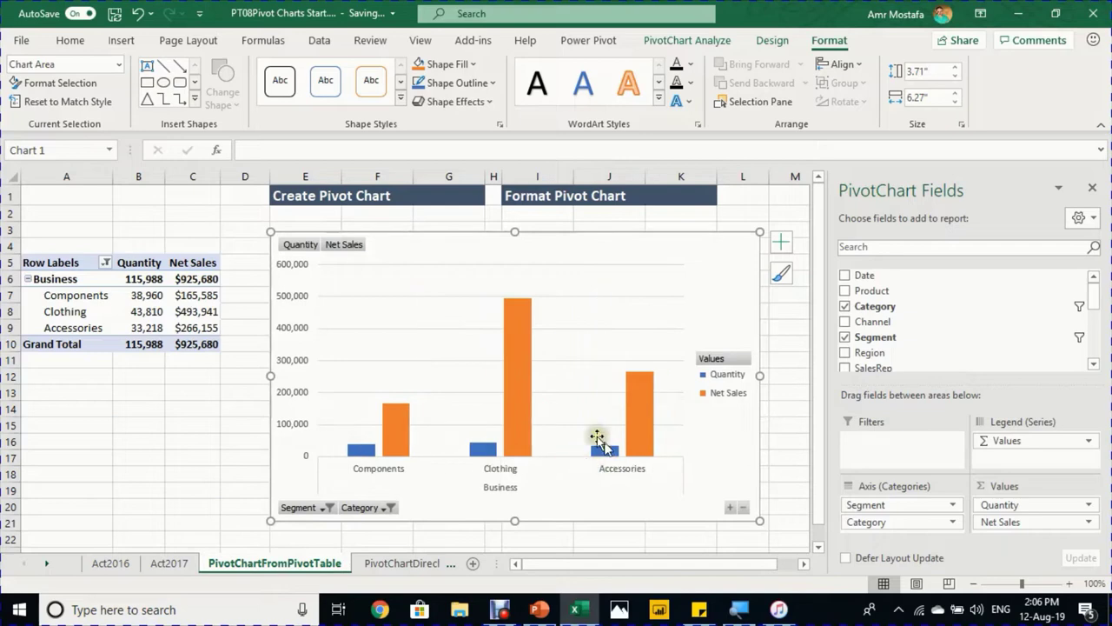
- Include all categories, Bikes among them, in the pivot chart's Category filter
{"action": "left_click", "coordinate": [388, 509]}
{"action": "left_click", "coordinate": [218, 350]}
{"action": "left_click", "coordinate": [300, 486]}
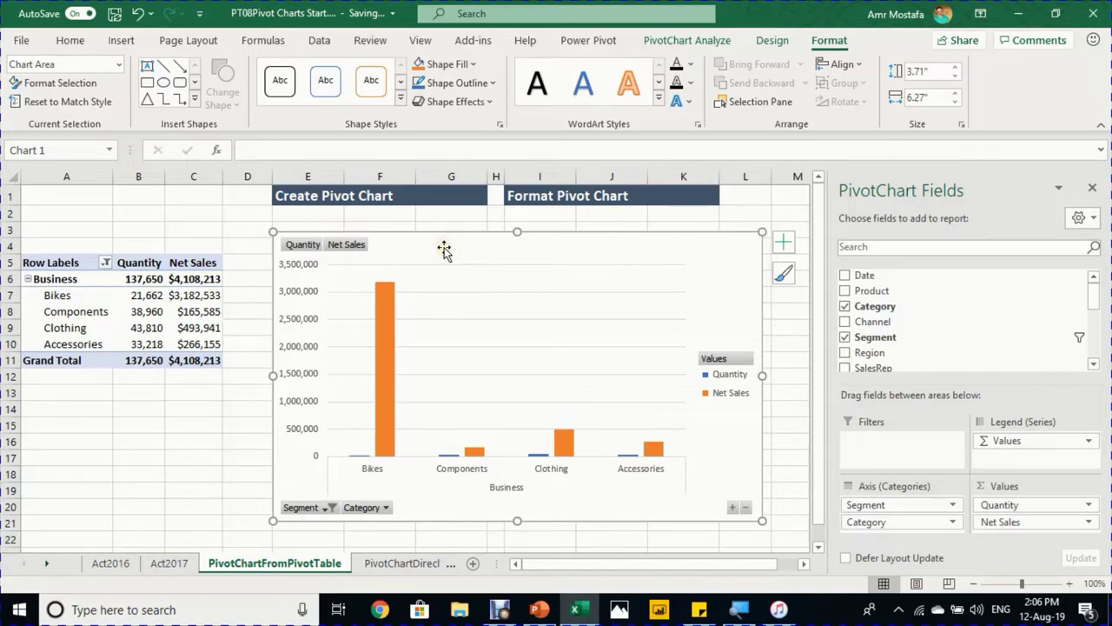
- Hide all field buttons on the pivot chart
{"action": "left_click", "coordinate": [668, 41]}
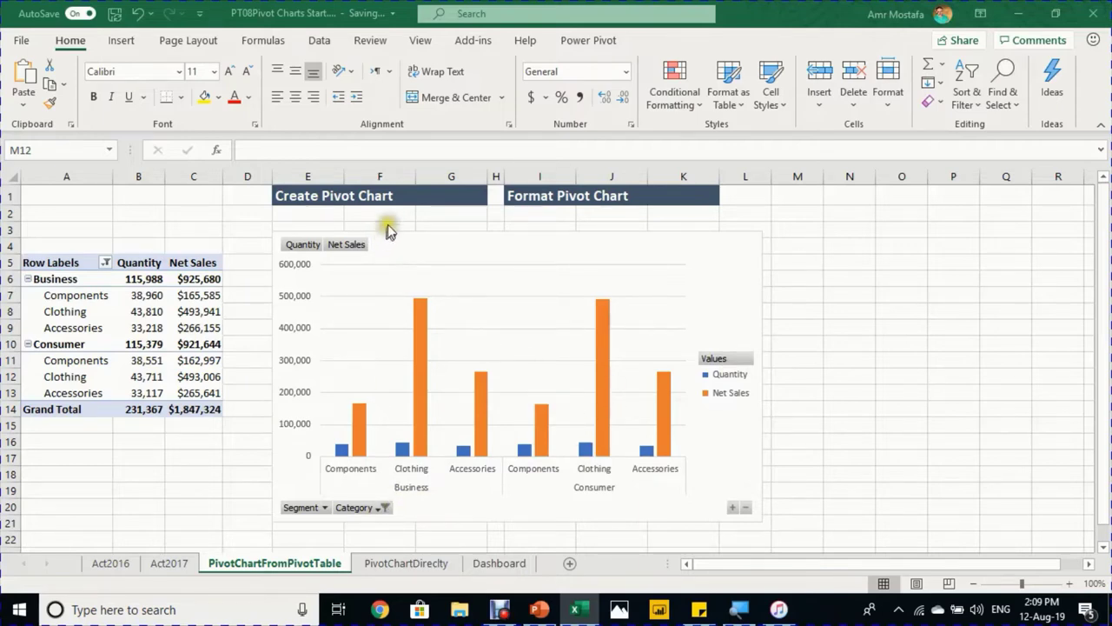
{"action": "left_click", "coordinate": [437, 235]}
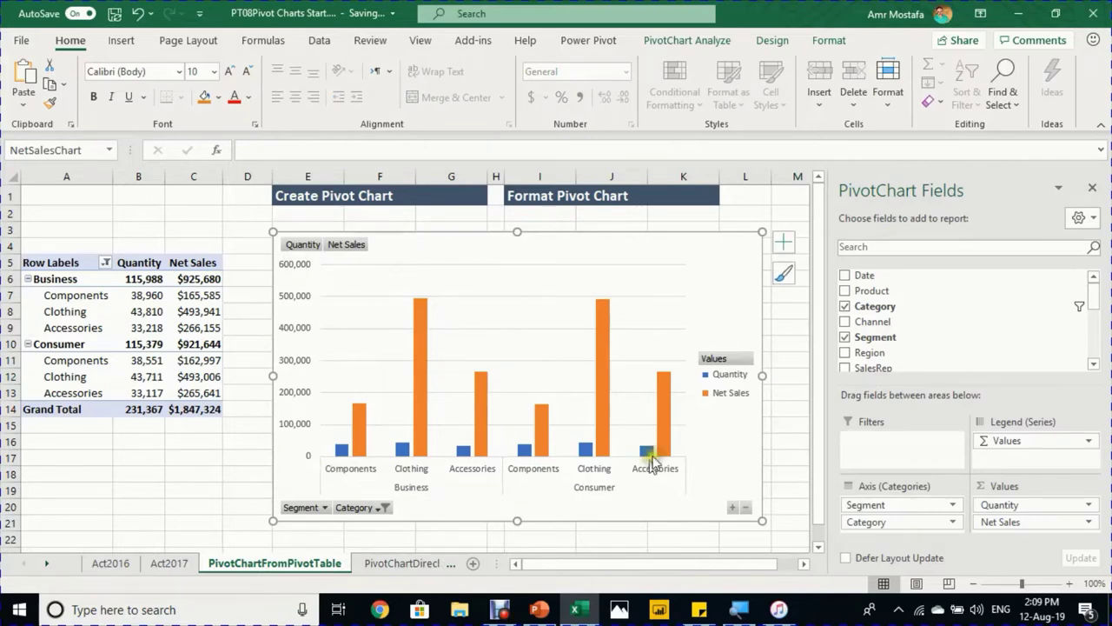
{"action": "left_click", "coordinate": [711, 40]}
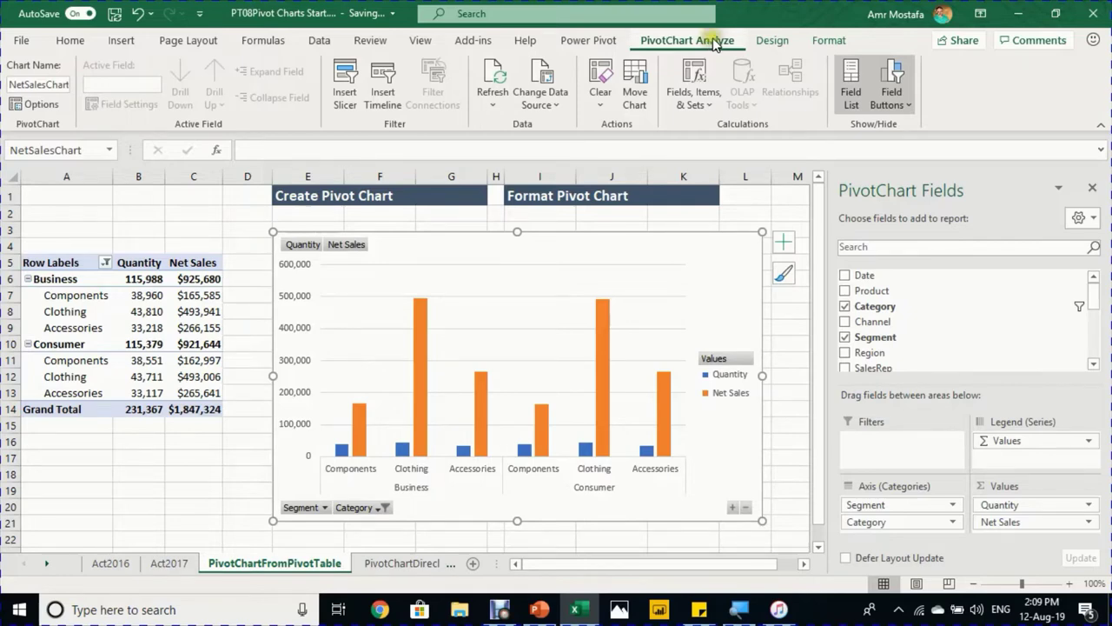
{"action": "left_click", "coordinate": [904, 106]}
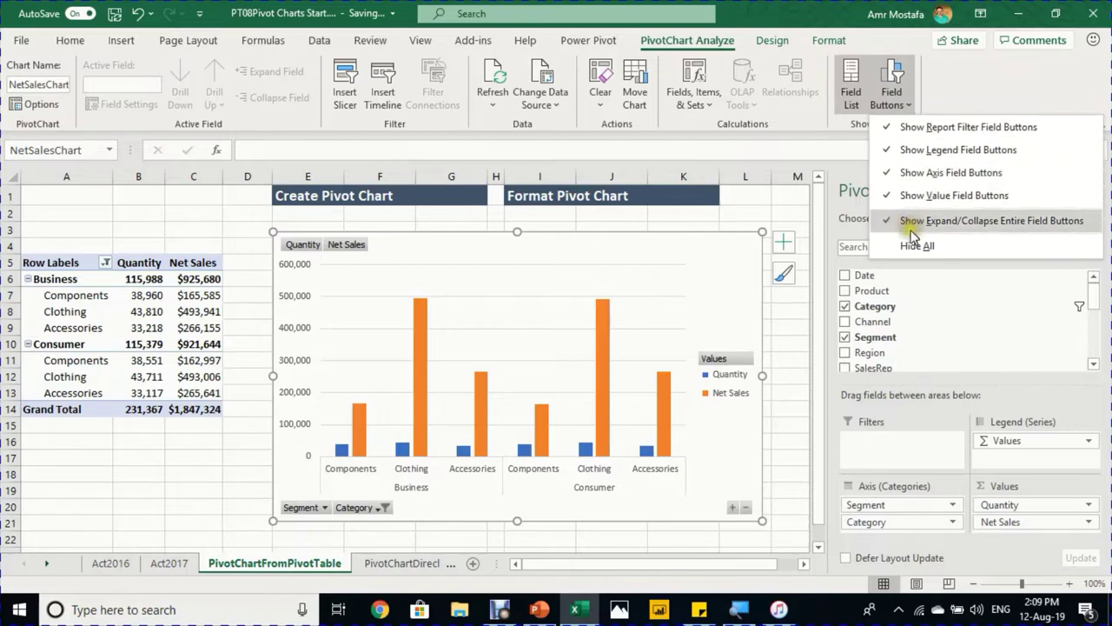
{"action": "key", "text": "Escape"}
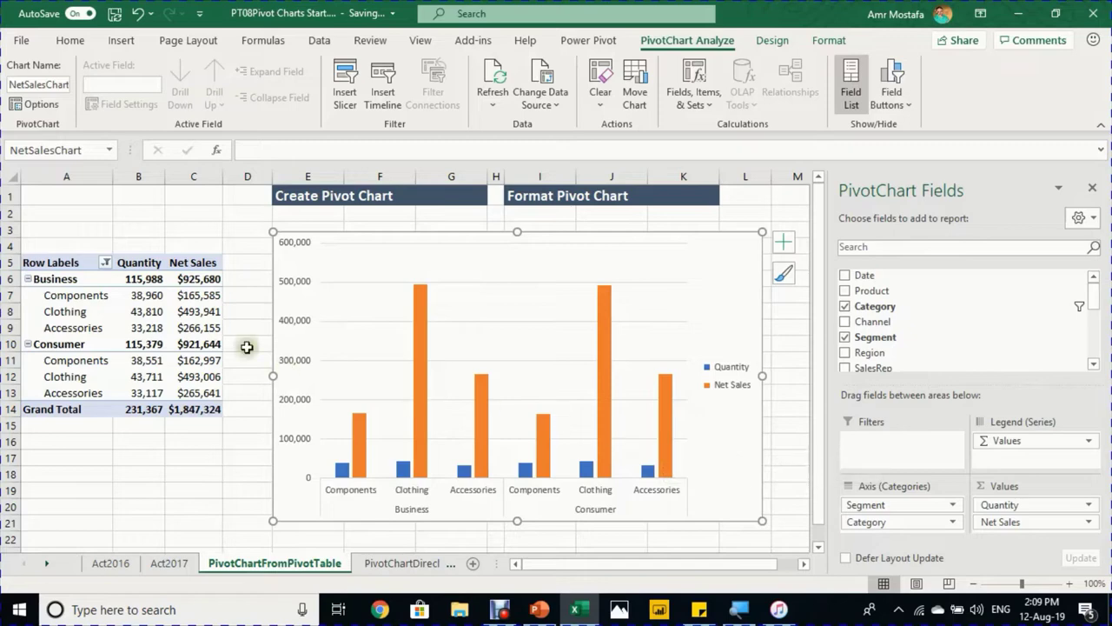
- Open the formatting options of the chart's vertical value axis and close the PivotChart field list
{"action": "left_click", "coordinate": [296, 289]}
{"action": "key", "text": "Escape"}
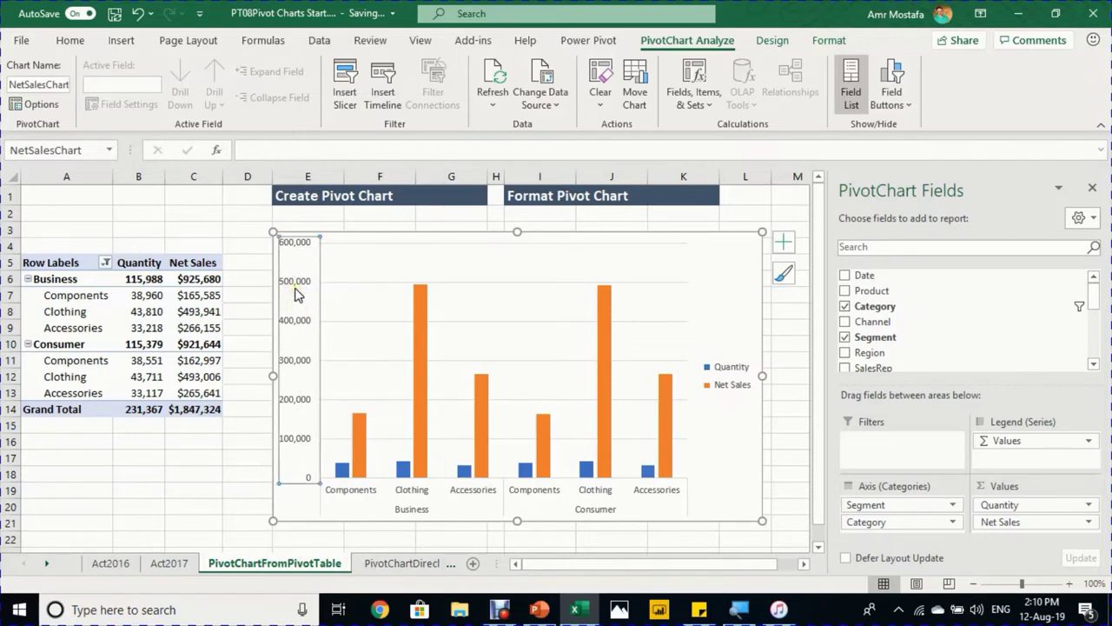
{"action": "right_click", "coordinate": [295, 291]}
{"action": "left_click", "coordinate": [386, 492]}
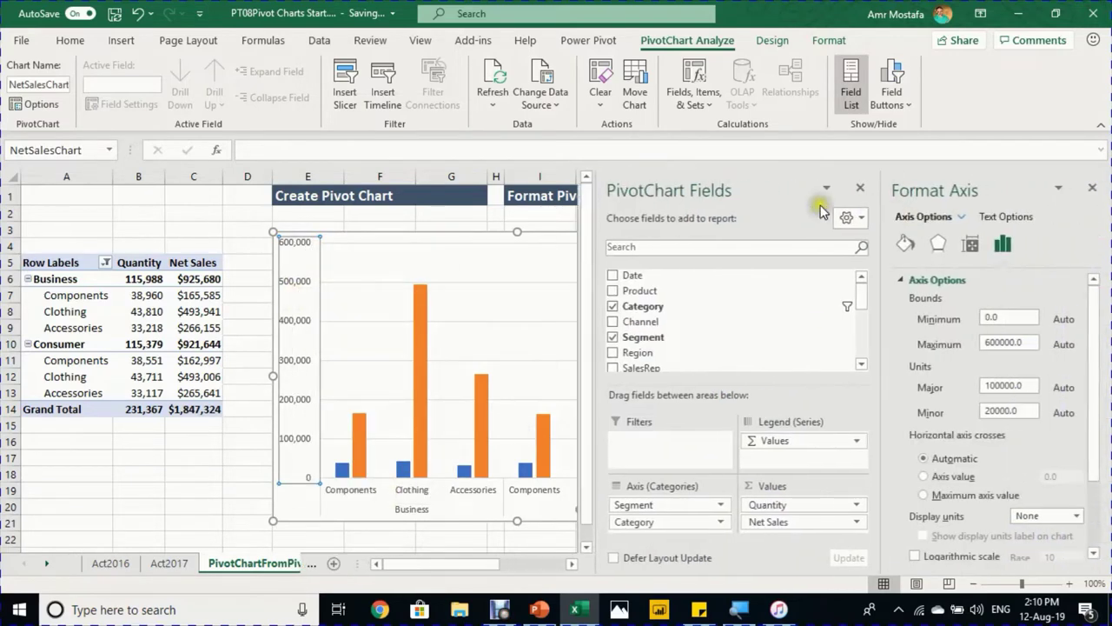
{"action": "left_click", "coordinate": [861, 190]}
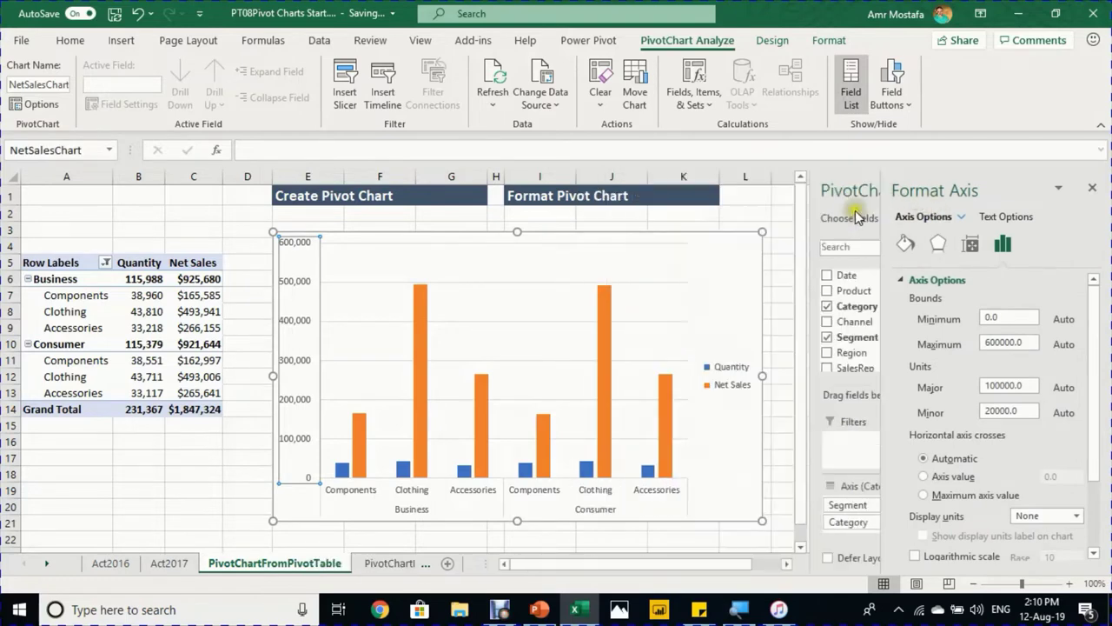
- Hide the vertical value axis labels by setting their label position to None
{"action": "scroll", "coordinate": [1034, 437], "scroll_direction": "down", "scroll_amount": 1}
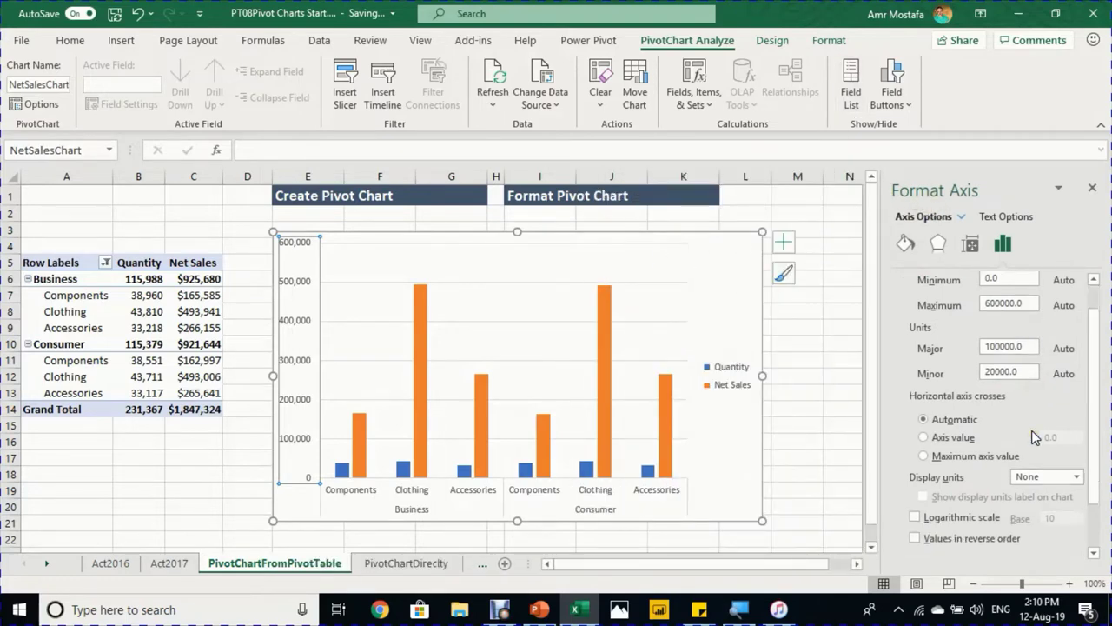
{"action": "scroll", "coordinate": [1035, 437], "scroll_direction": "up", "scroll_amount": 1}
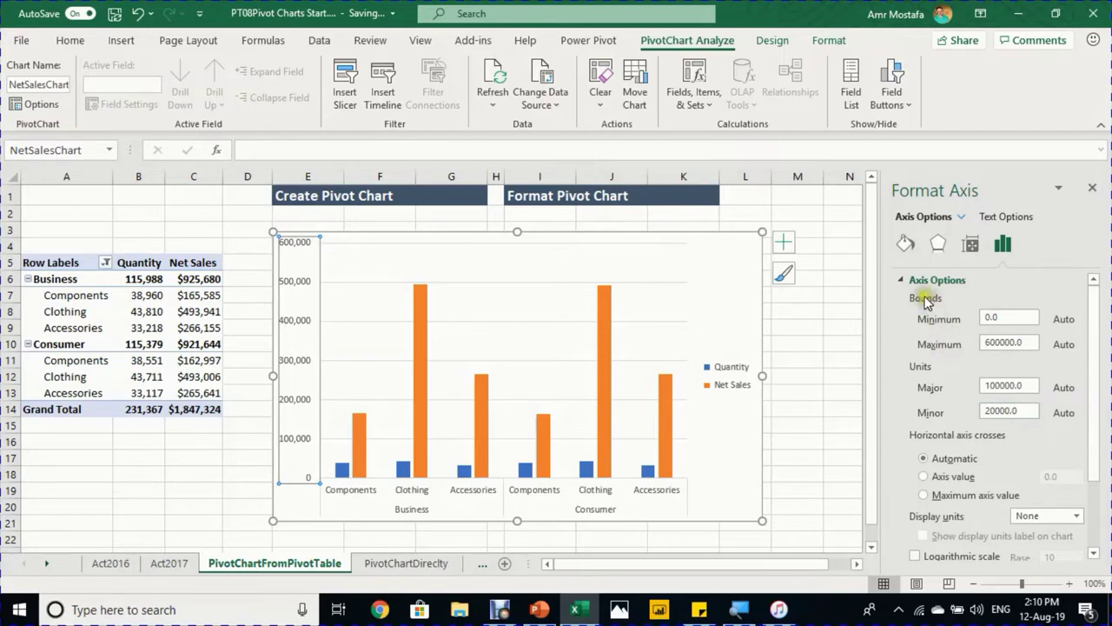
{"action": "left_click", "coordinate": [902, 279]}
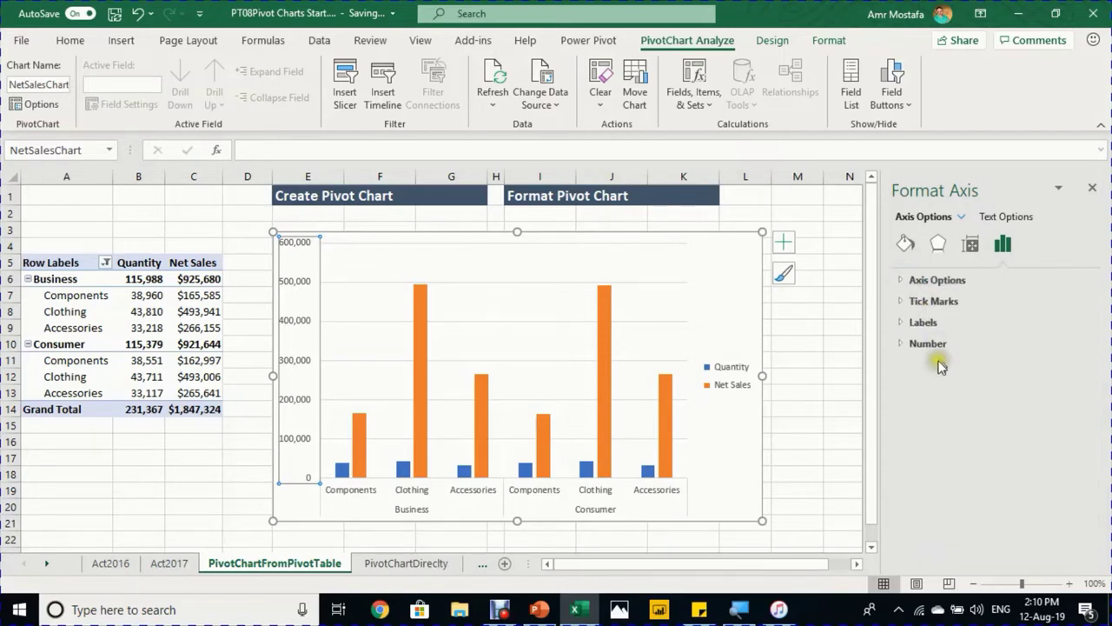
{"action": "left_click", "coordinate": [904, 321]}
{"action": "left_click", "coordinate": [1035, 343]}
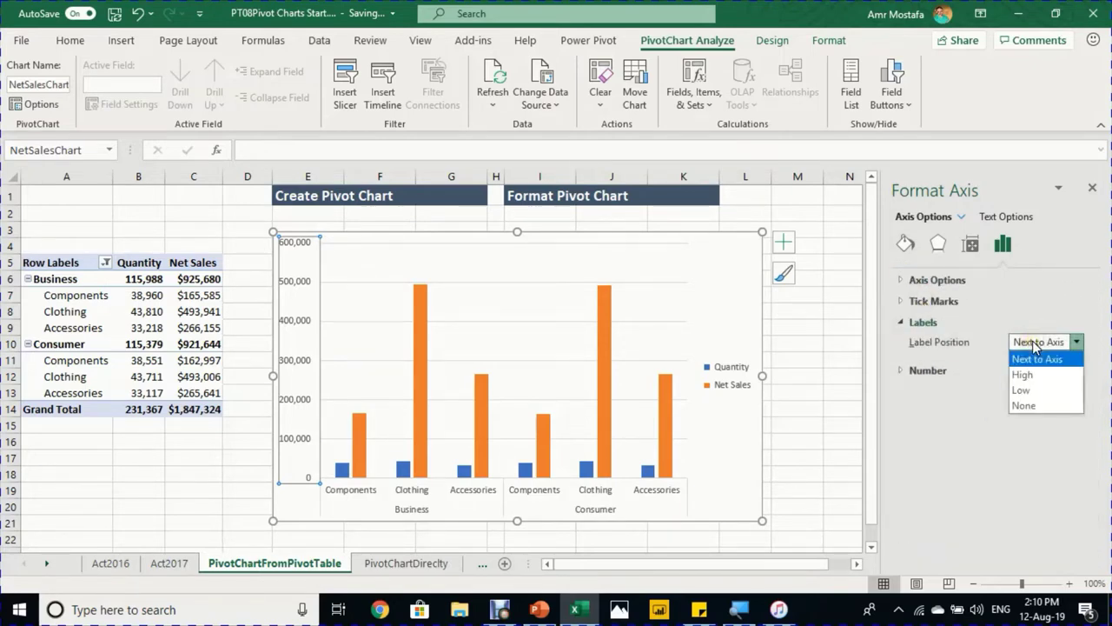
{"action": "left_click", "coordinate": [1038, 404]}
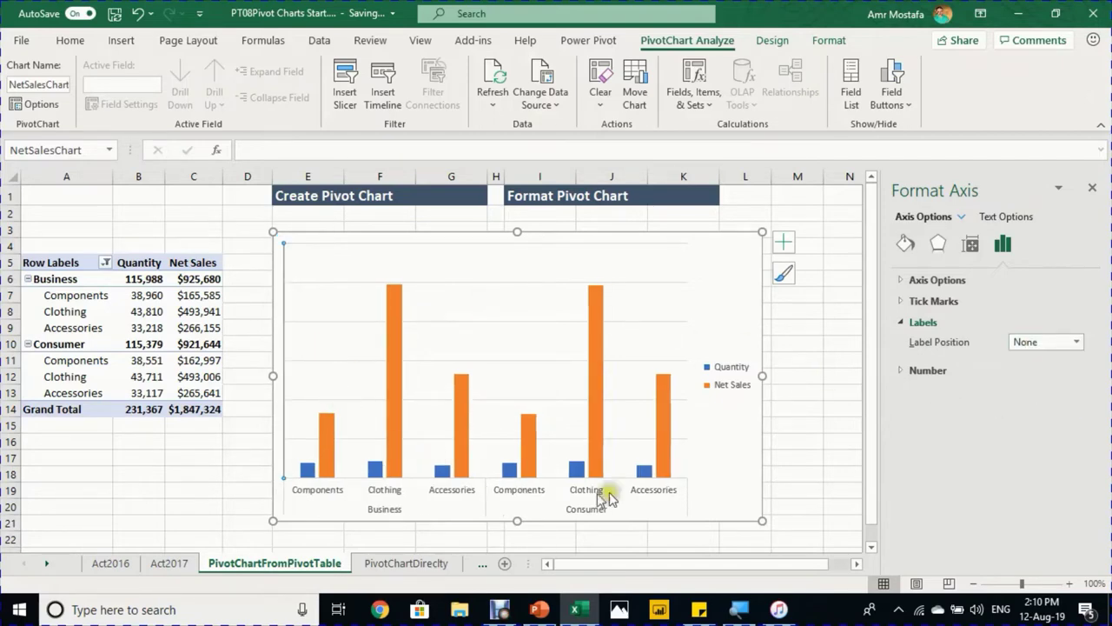
{"action": "left_click", "coordinate": [798, 410]}
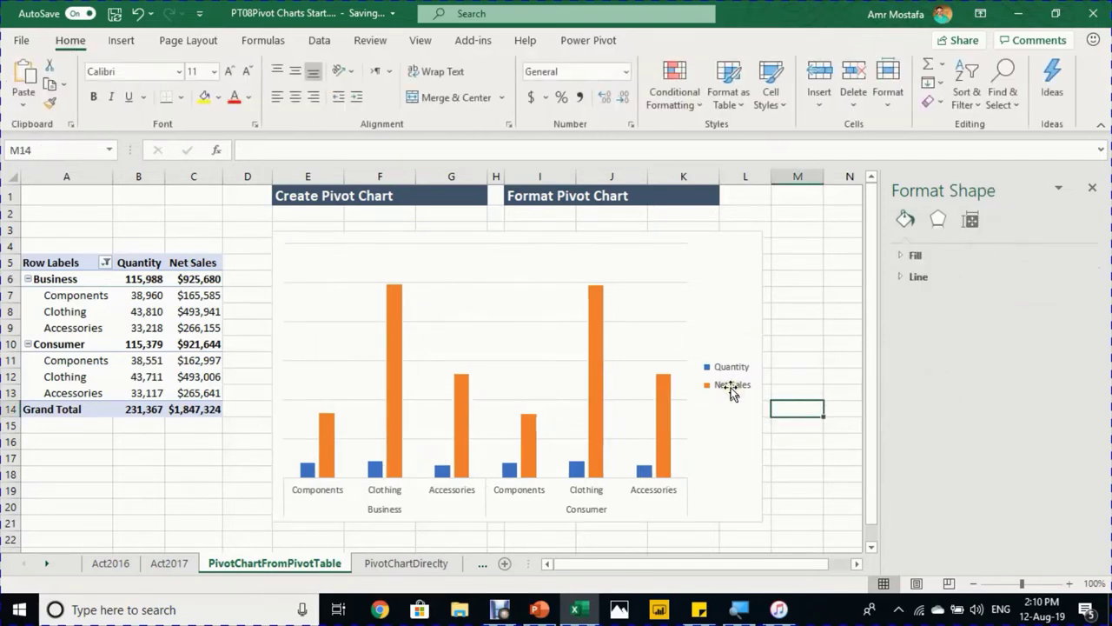
- Place the pivot chart's legend at the top of the chart
{"action": "left_click", "coordinate": [731, 393]}
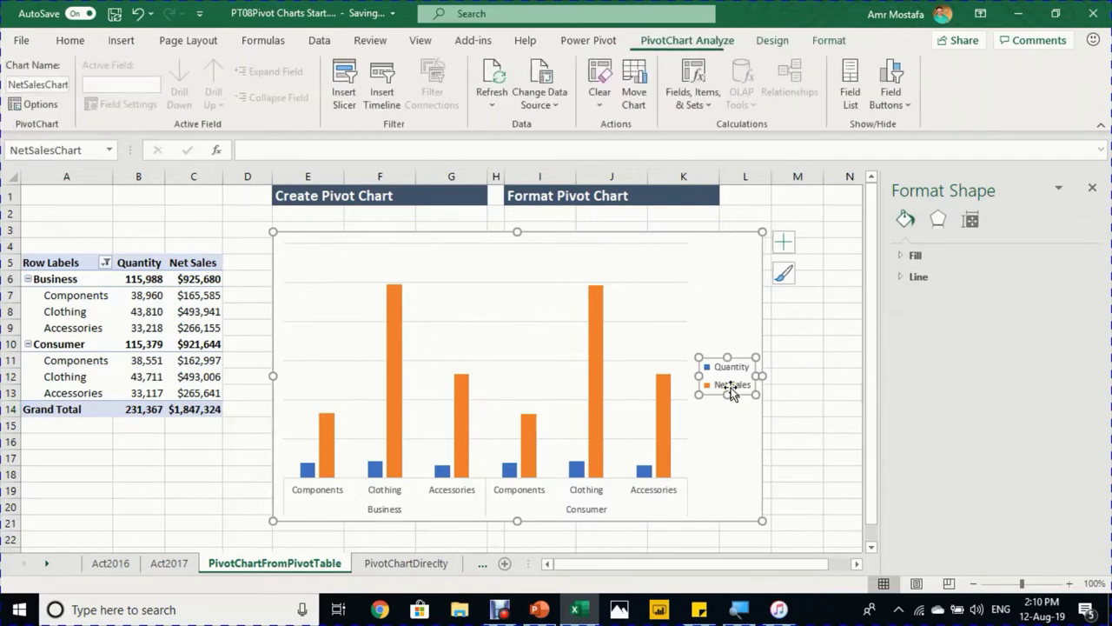
{"action": "left_click", "coordinate": [784, 245]}
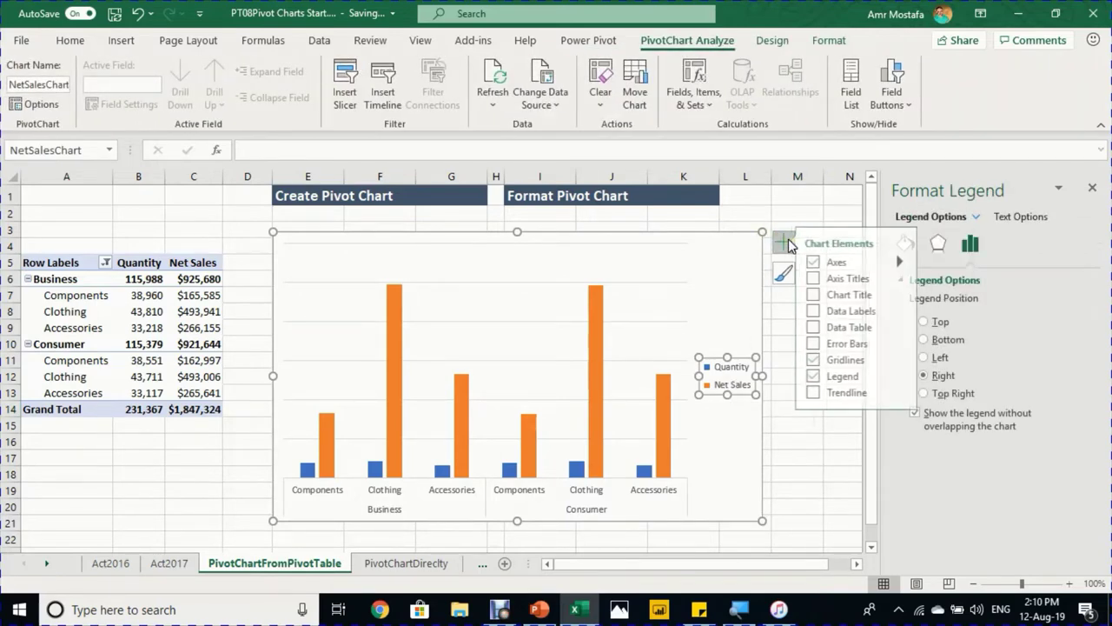
{"action": "left_click", "coordinate": [908, 377]}
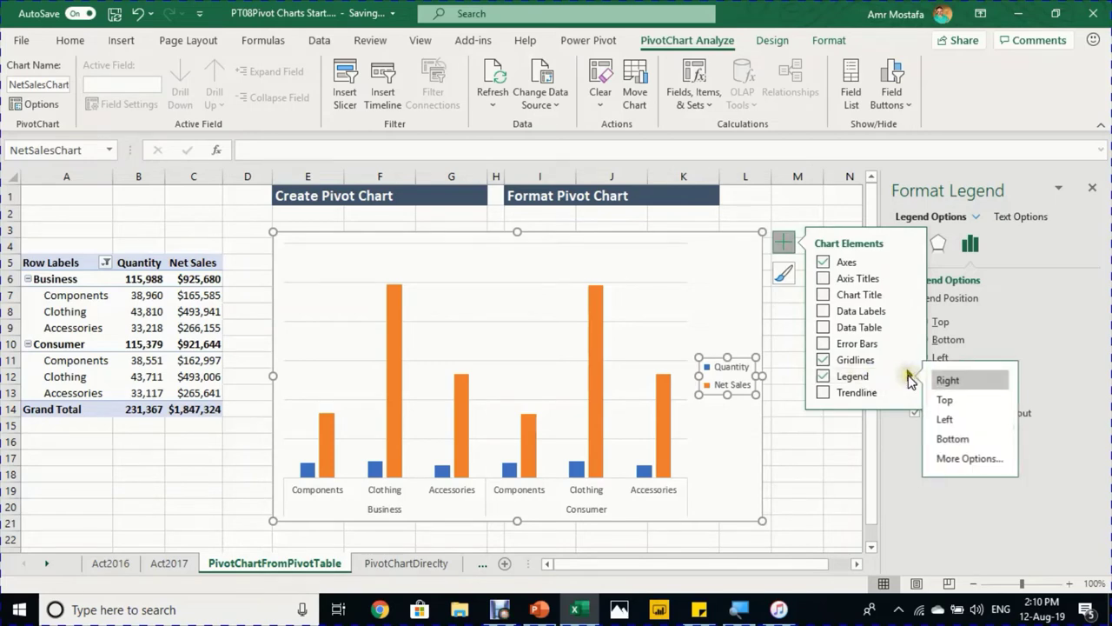
{"action": "left_click", "coordinate": [947, 401]}
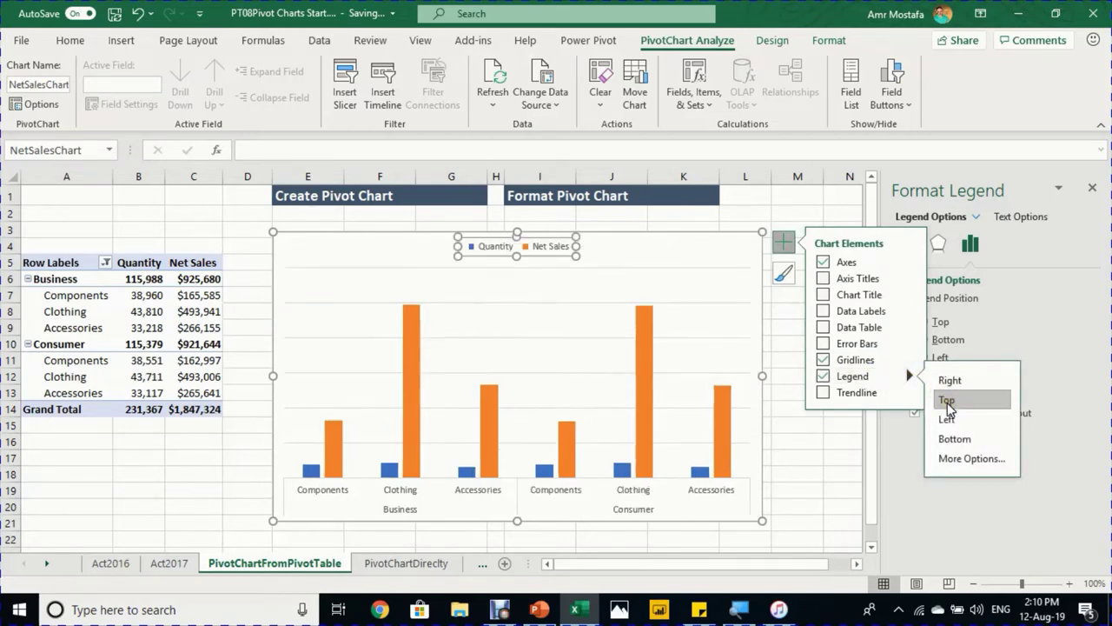
- Delete the major horizontal gridlines from the pivot chart
{"action": "left_click", "coordinate": [656, 274]}
{"action": "left_click", "coordinate": [664, 303]}
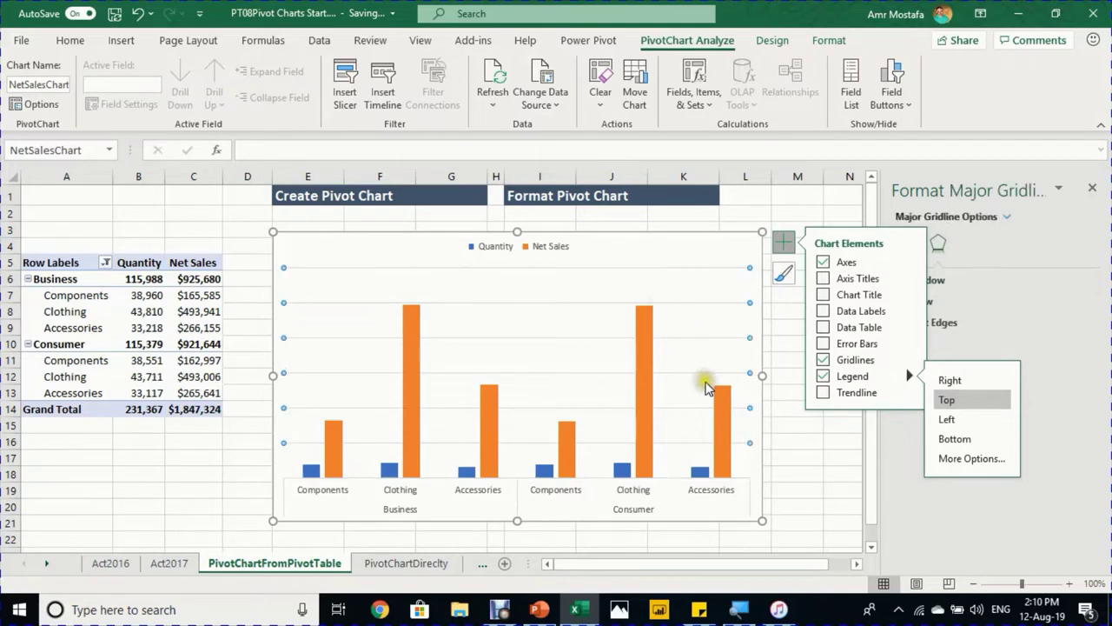
{"action": "key", "text": "Delete"}
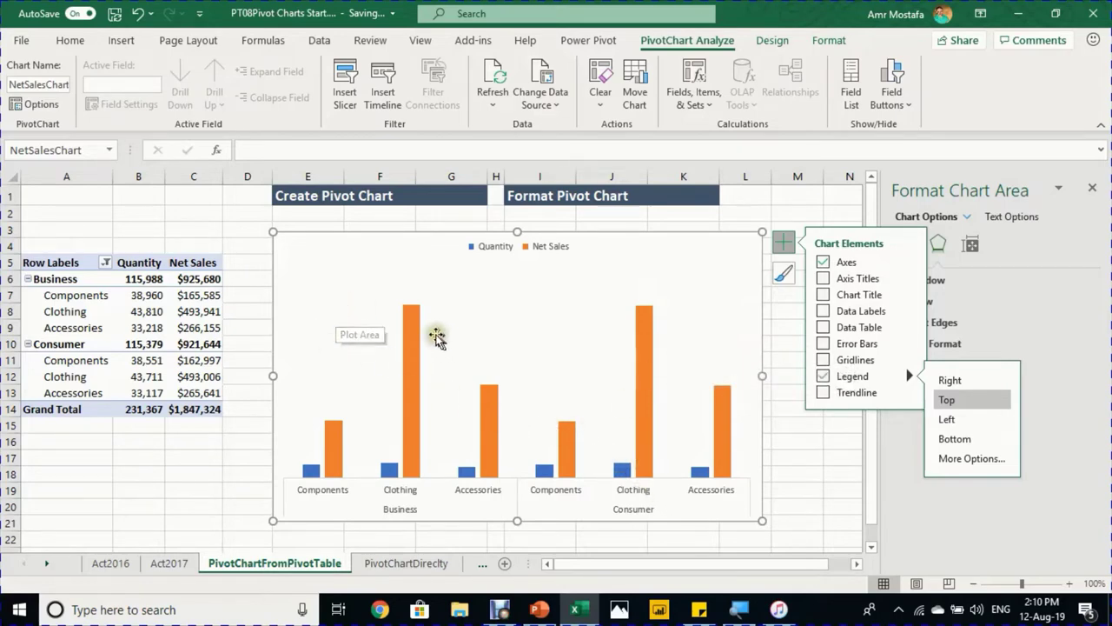
- Add data labels to the Net Sales columns and make the labels bold
{"action": "left_click", "coordinate": [645, 362]}
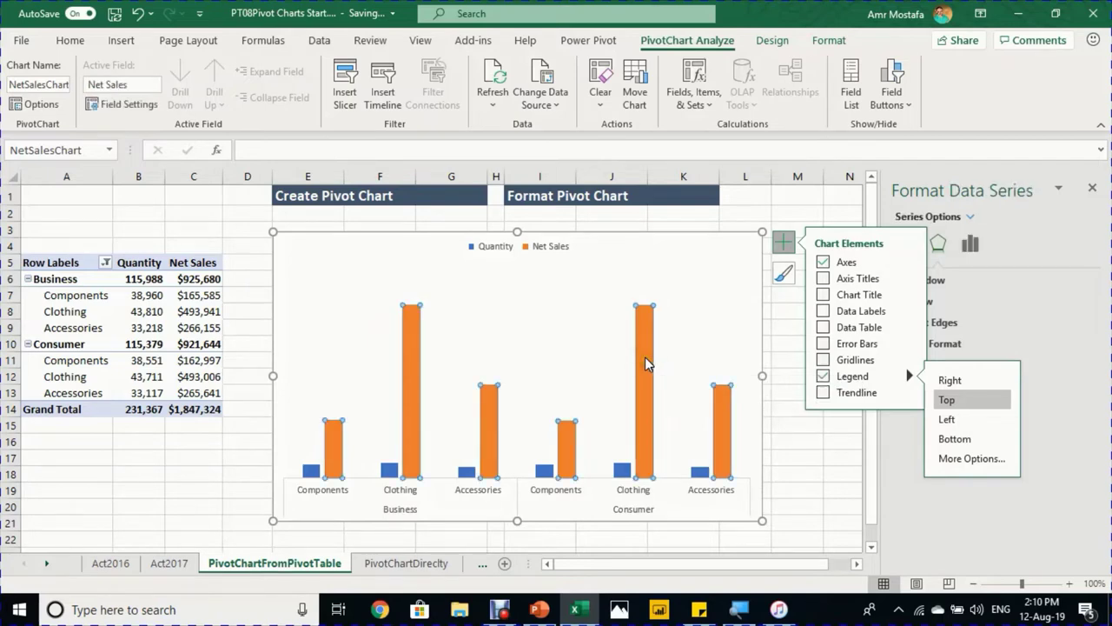
{"action": "right_click", "coordinate": [645, 363]}
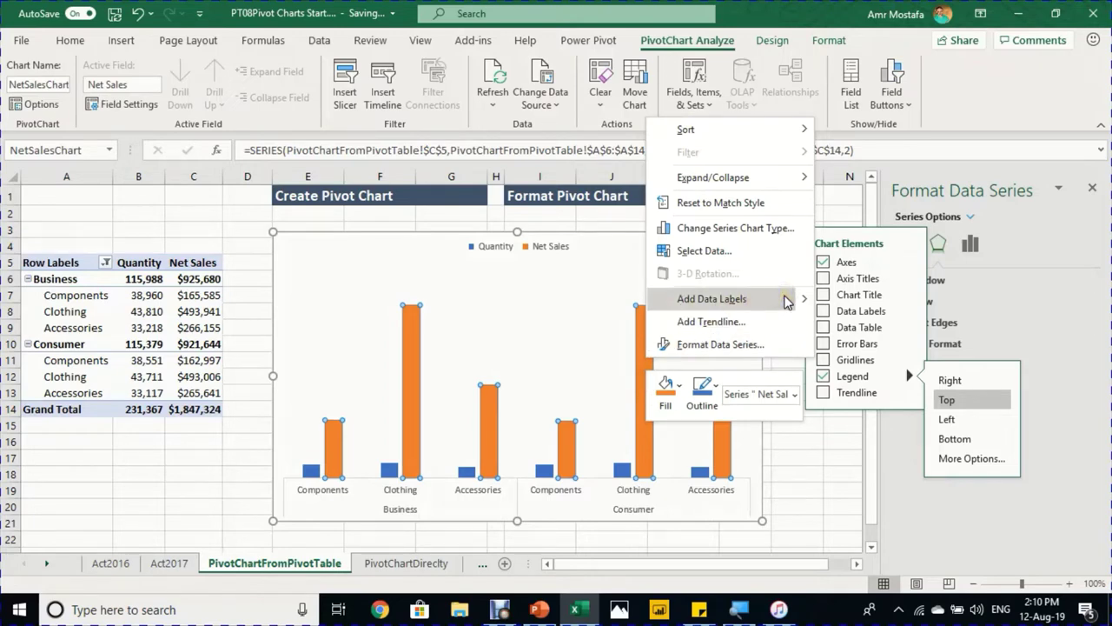
{"action": "key", "text": "Escape"}
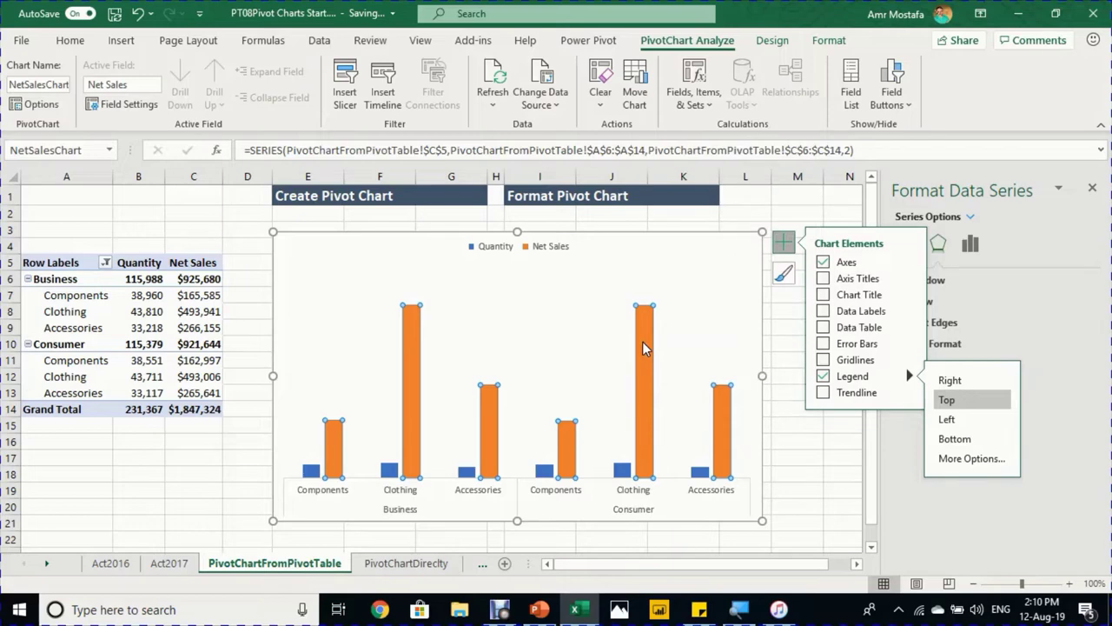
{"action": "left_click", "coordinate": [823, 312]}
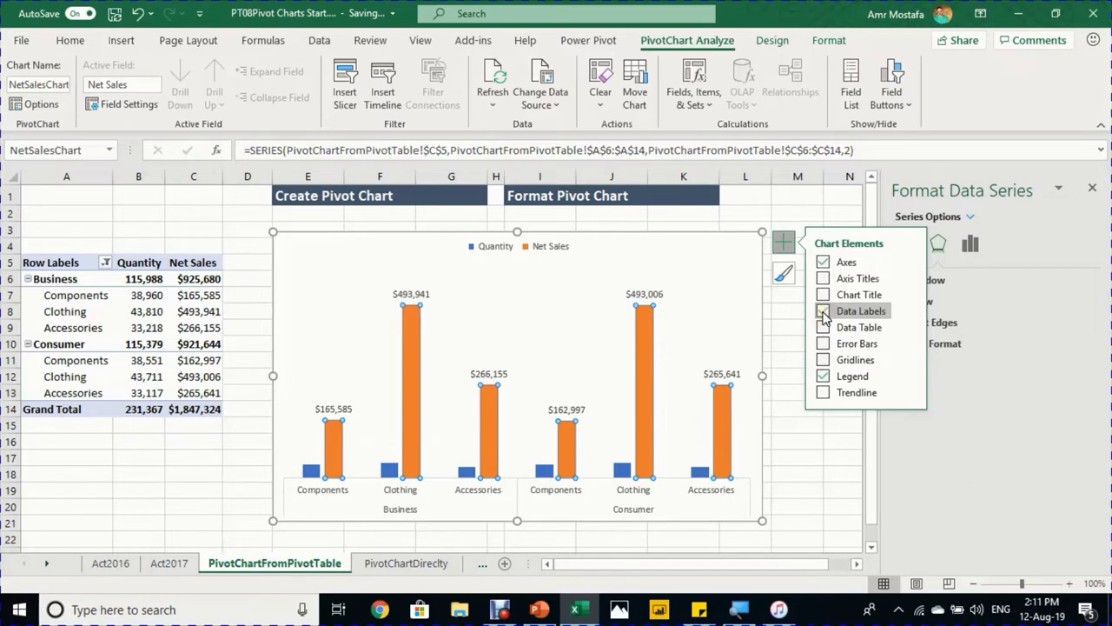
{"action": "left_click", "coordinate": [646, 294]}
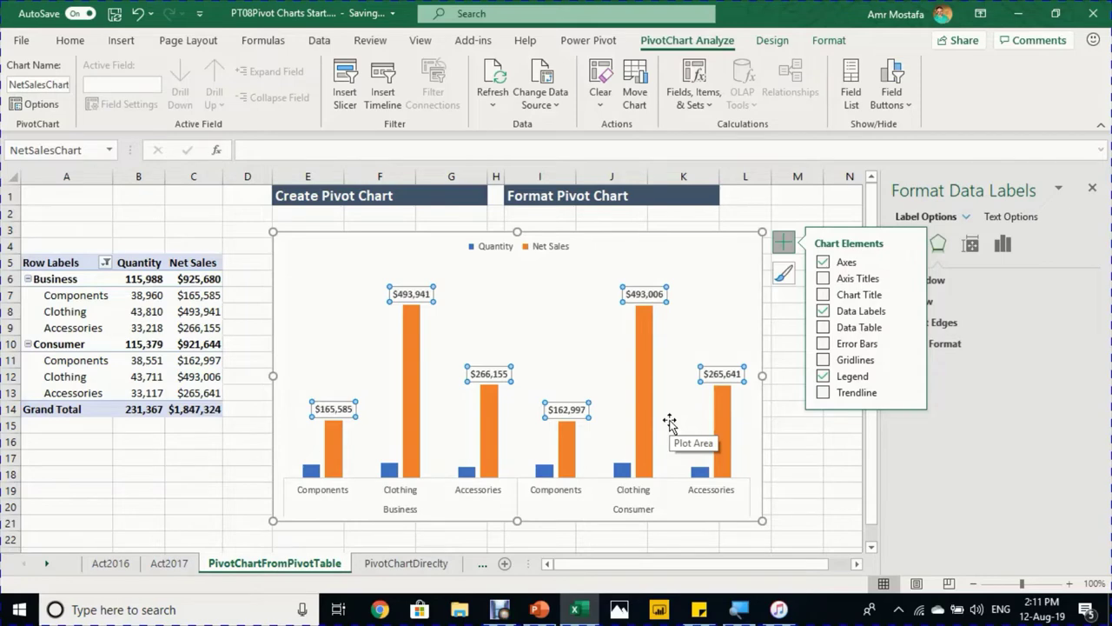
- Add data labels to the Quantity columns and make the labels bold
{"action": "left_click", "coordinate": [698, 481]}
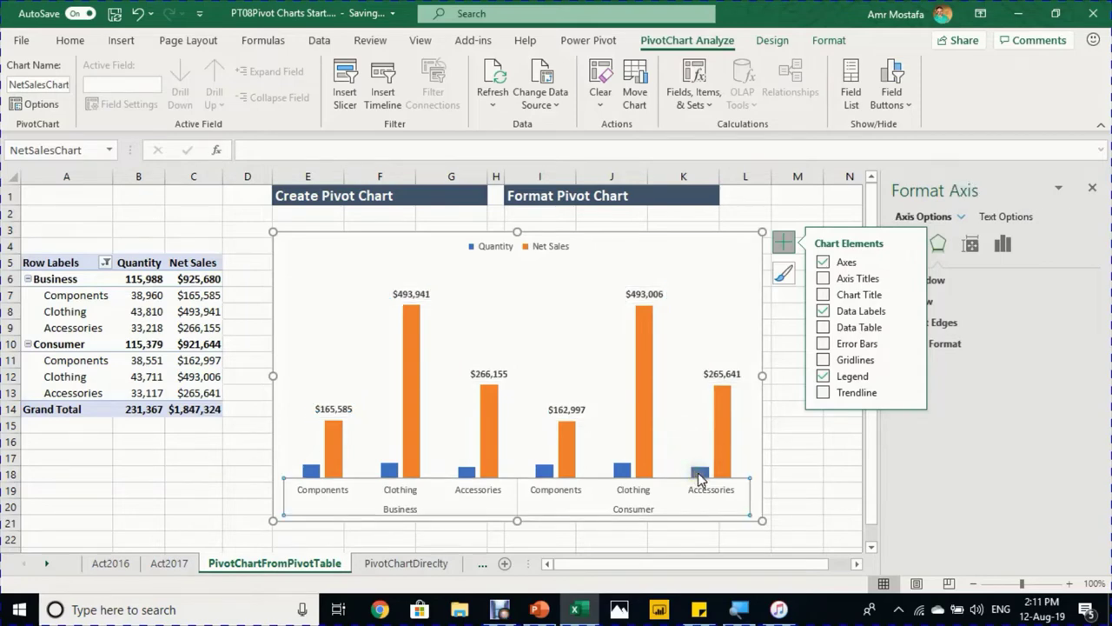
{"action": "left_click", "coordinate": [698, 474]}
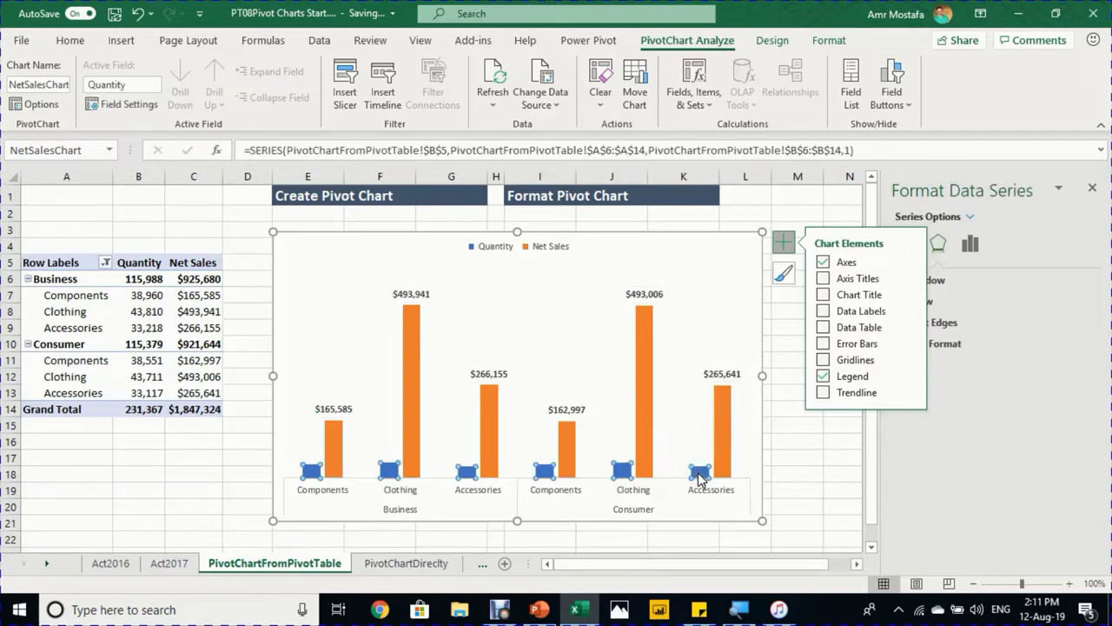
{"action": "right_click", "coordinate": [699, 475]}
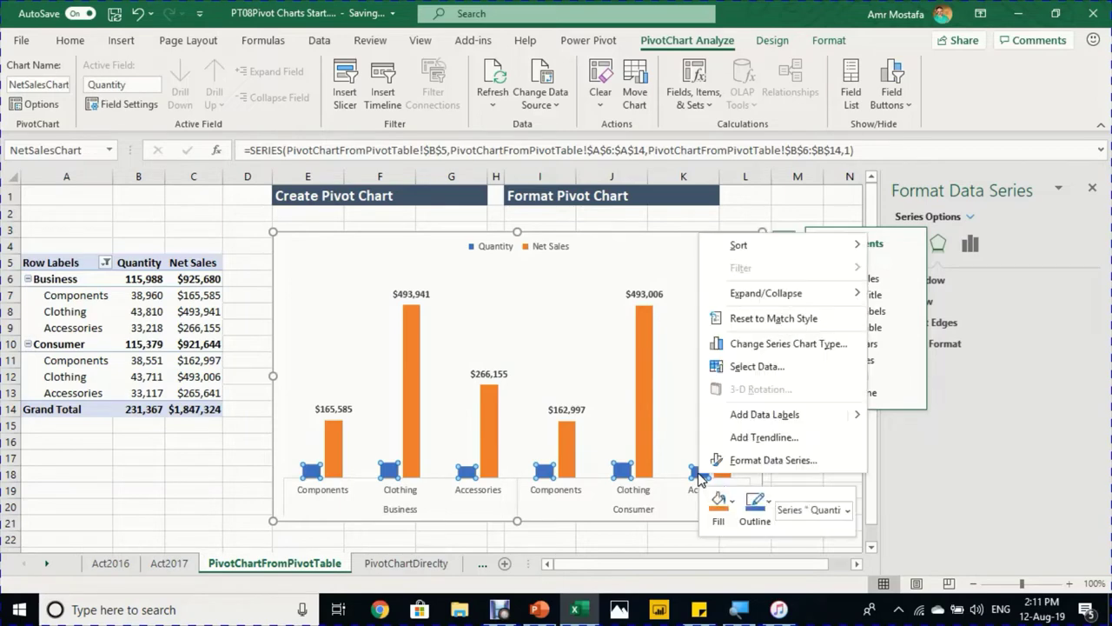
{"action": "left_click", "coordinate": [764, 414]}
{"action": "left_click", "coordinate": [618, 453]}
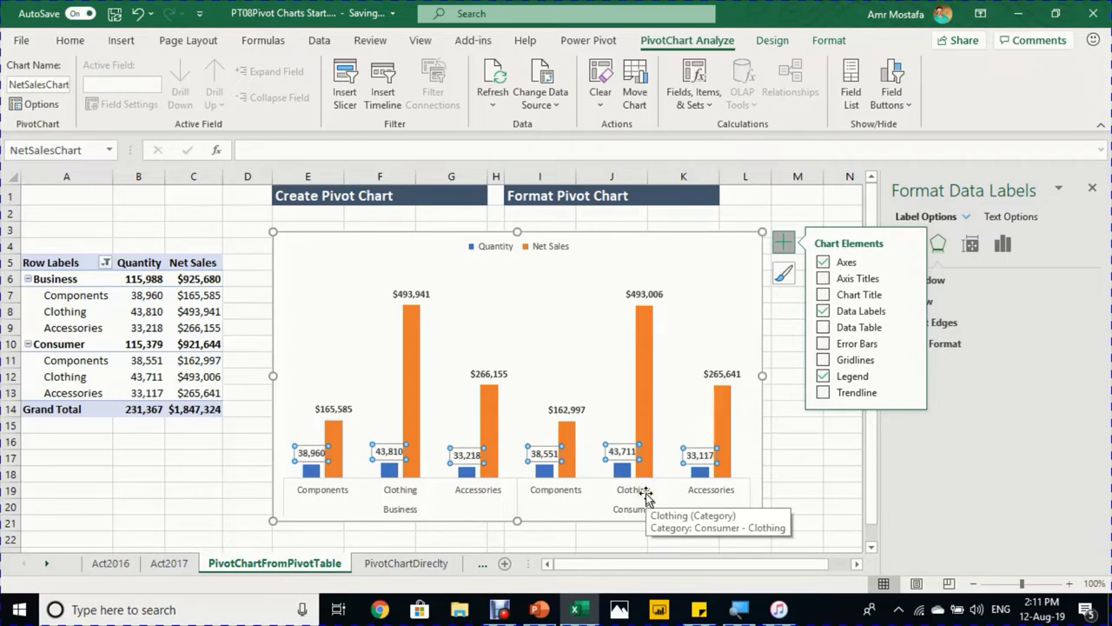
- Fill the Net Sales columns with the light blue from the recent colors
{"action": "left_click", "coordinate": [652, 382]}
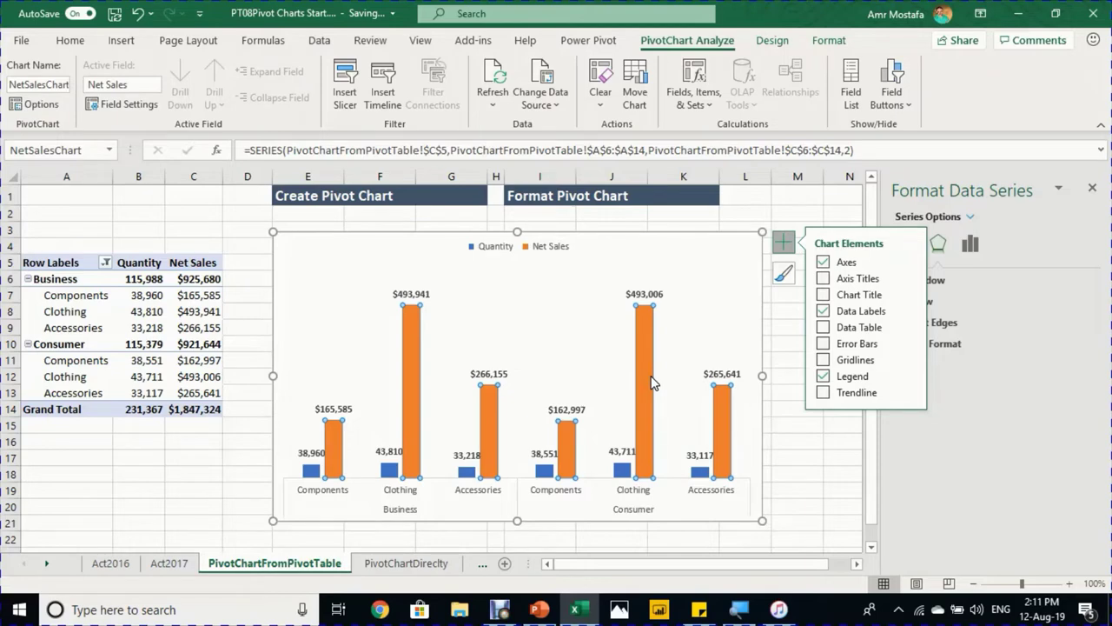
{"action": "left_click", "coordinate": [906, 243]}
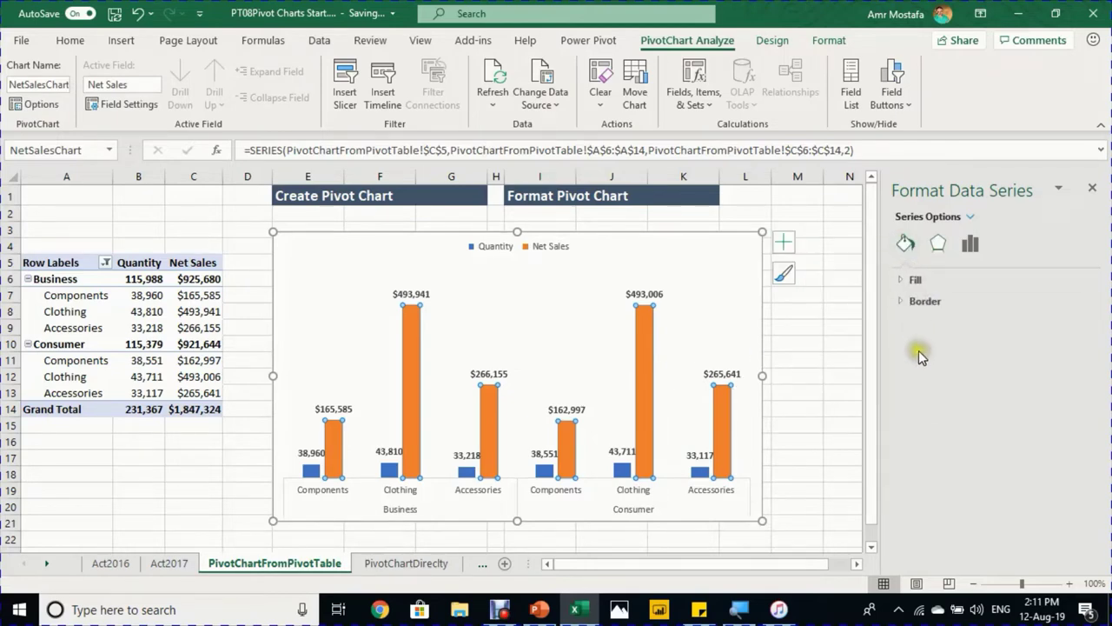
{"action": "left_click", "coordinate": [900, 282]}
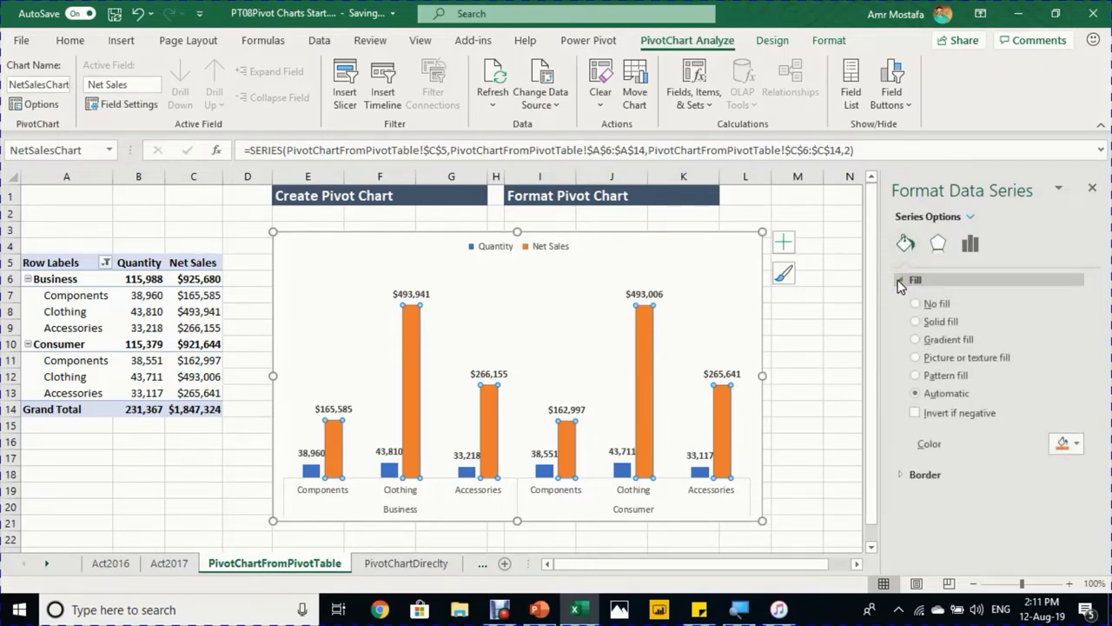
{"action": "left_click", "coordinate": [1076, 443]}
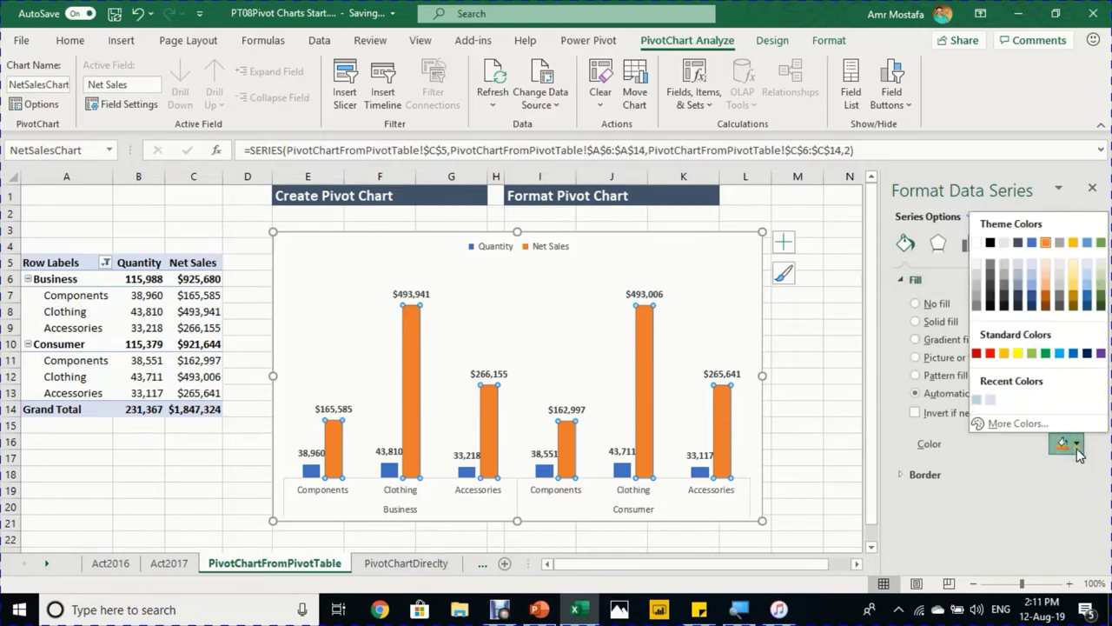
{"action": "left_click", "coordinate": [982, 401]}
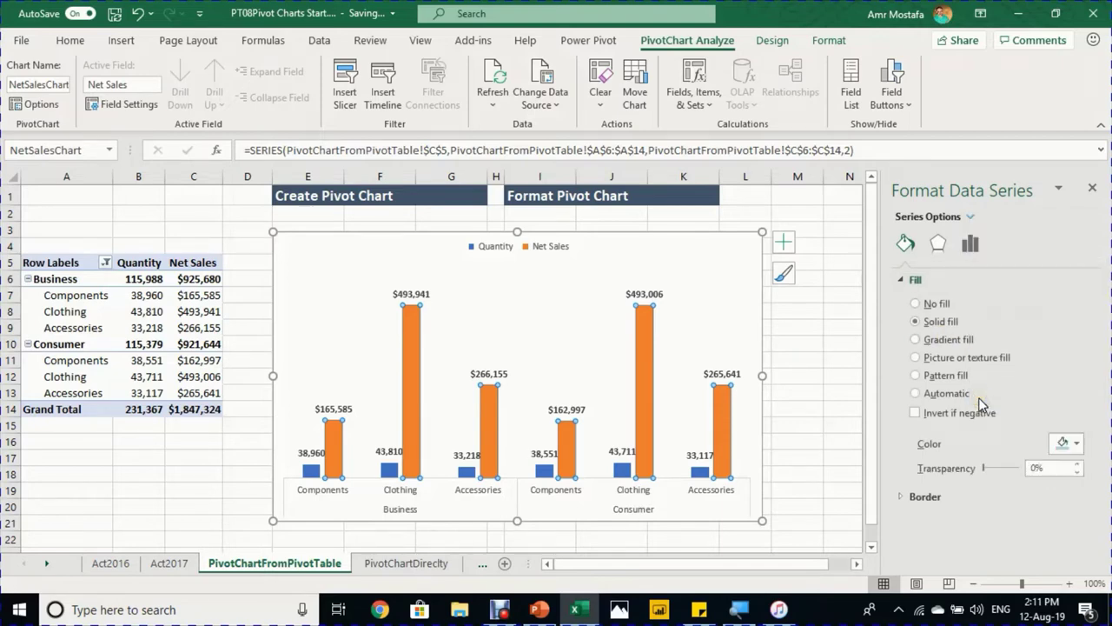
{"action": "left_click", "coordinate": [805, 339]}
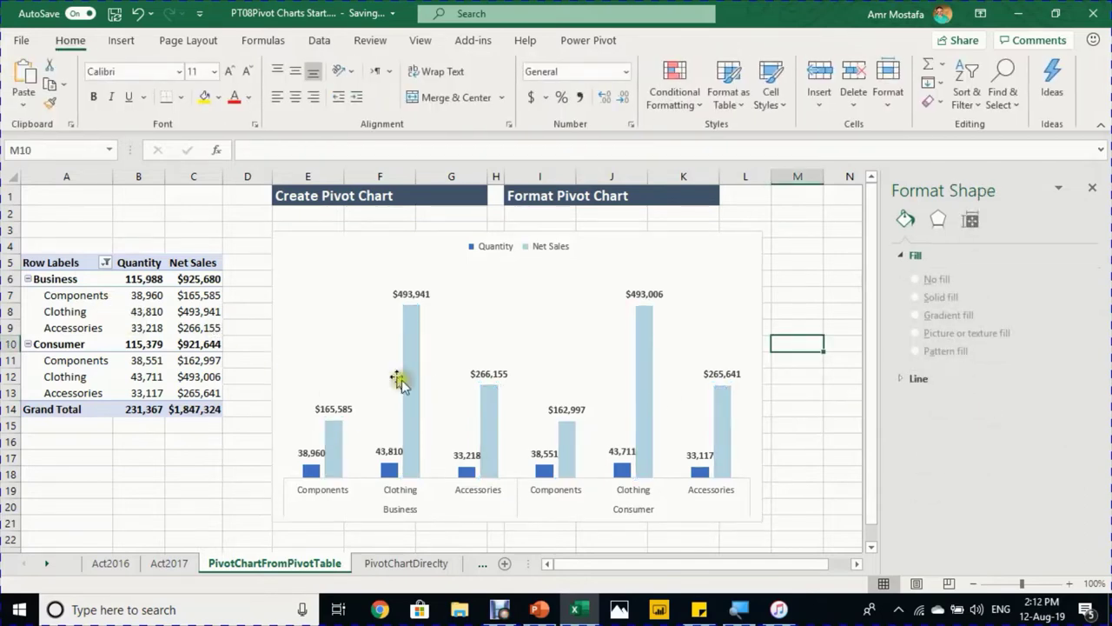
- Set the font color of the Quantity data labels to the theme blue that matches their columns
{"action": "left_click", "coordinate": [471, 459]}
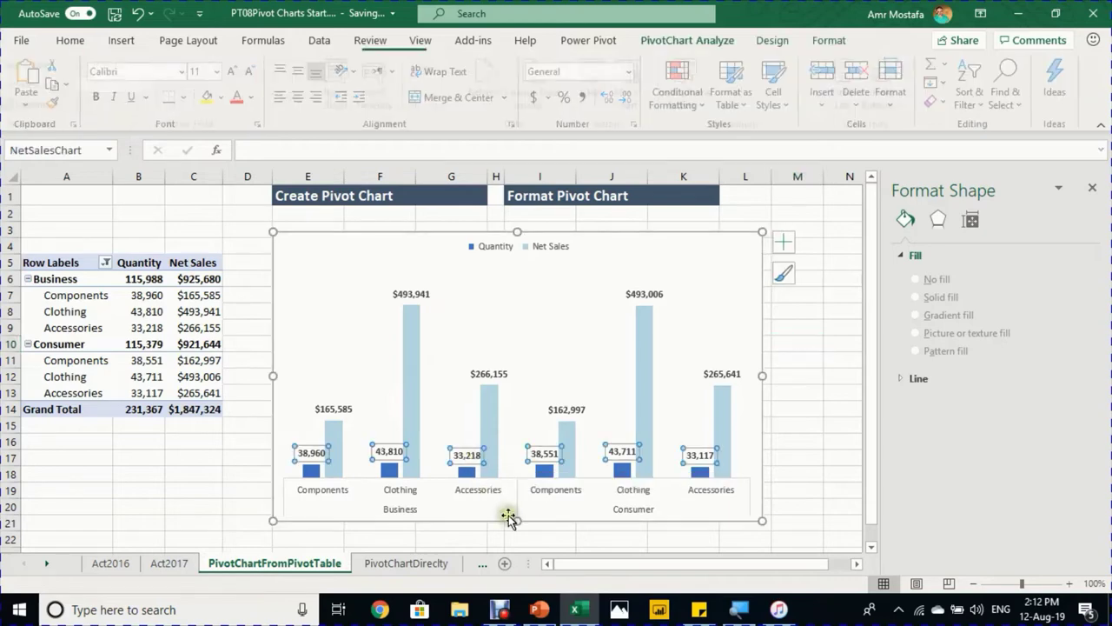
{"action": "left_click", "coordinate": [71, 40]}
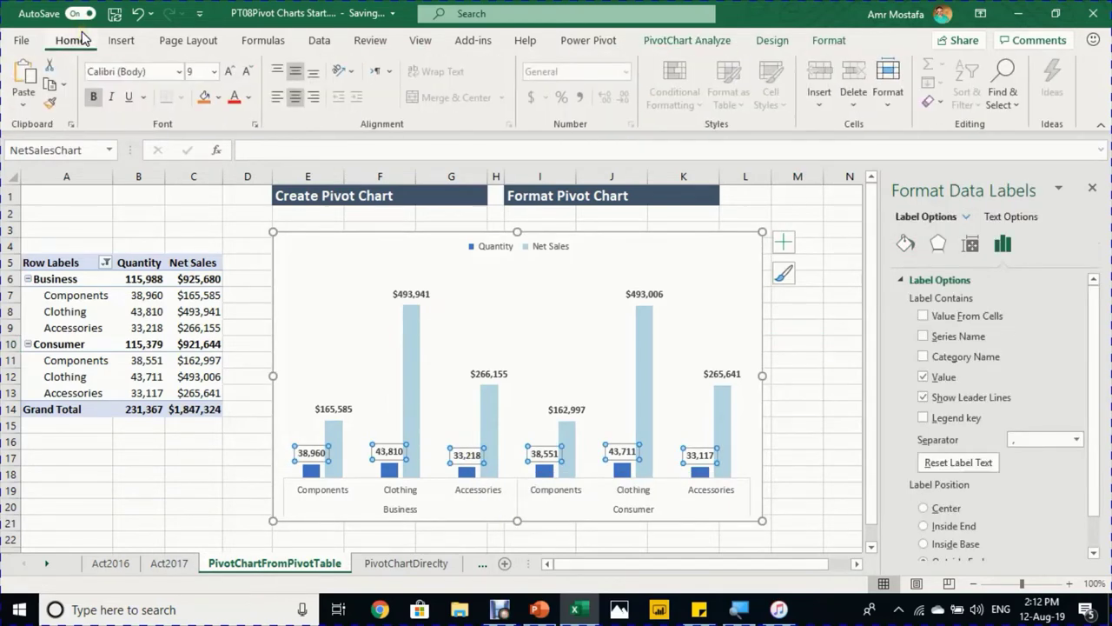
{"action": "left_click", "coordinate": [249, 97]}
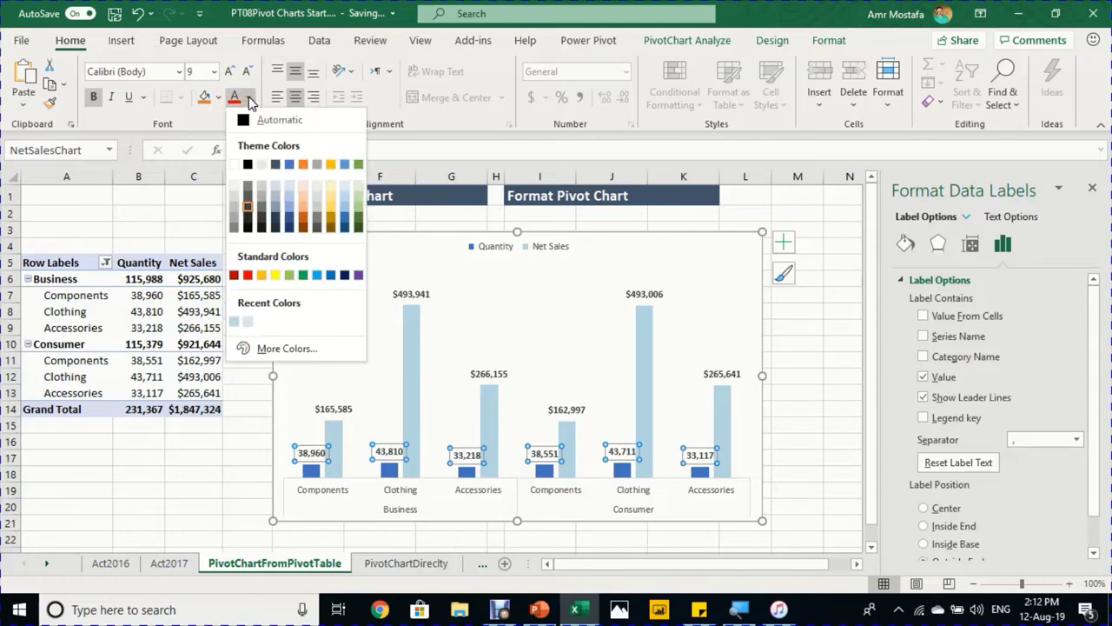
{"action": "left_click", "coordinate": [292, 168]}
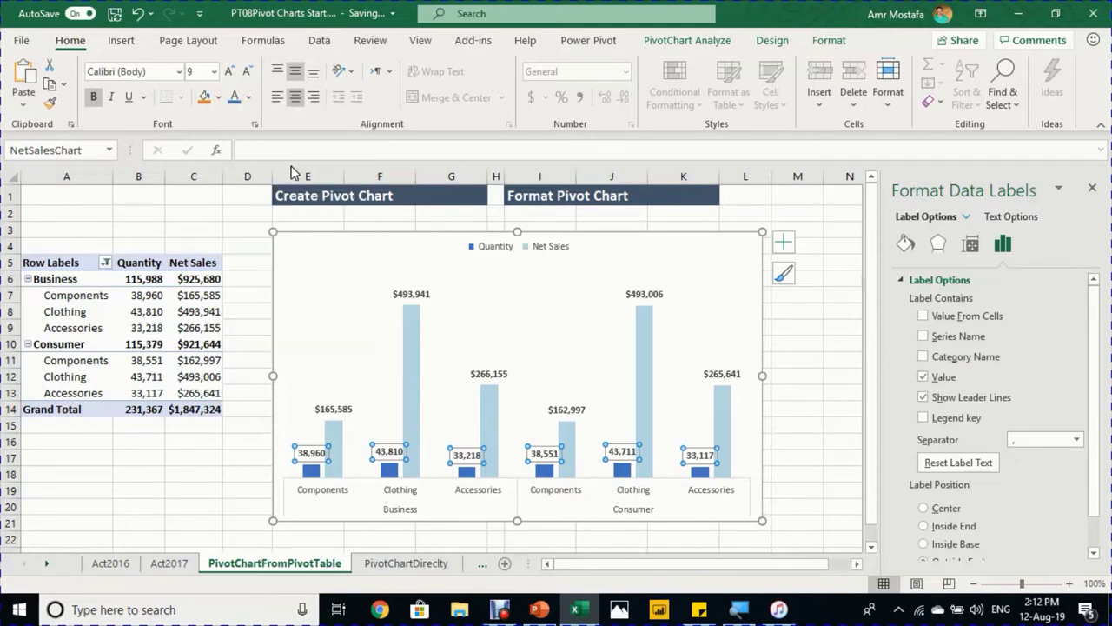
{"action": "left_click", "coordinate": [753, 461]}
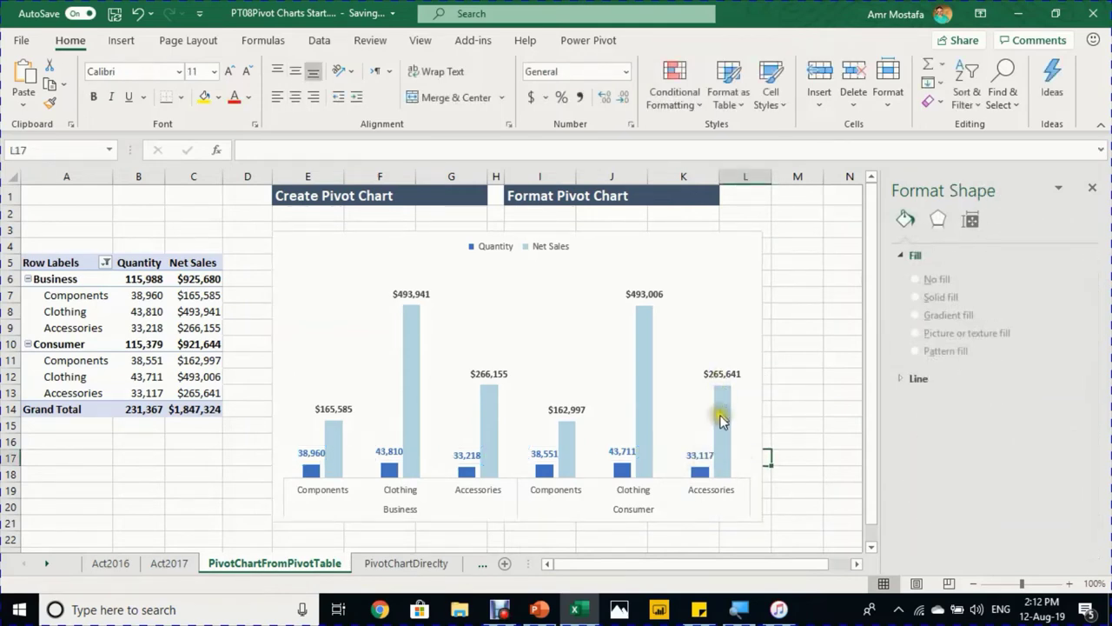
- Make the text of the chart's category axis and legend bold
{"action": "left_click", "coordinate": [635, 502]}
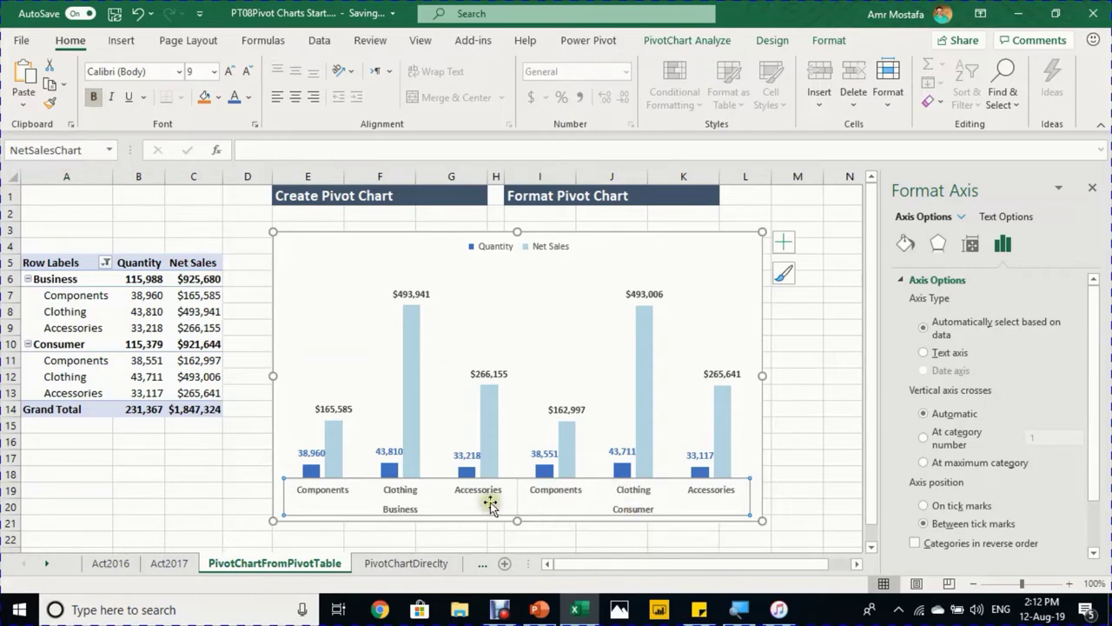
{"action": "left_click", "coordinate": [817, 364]}
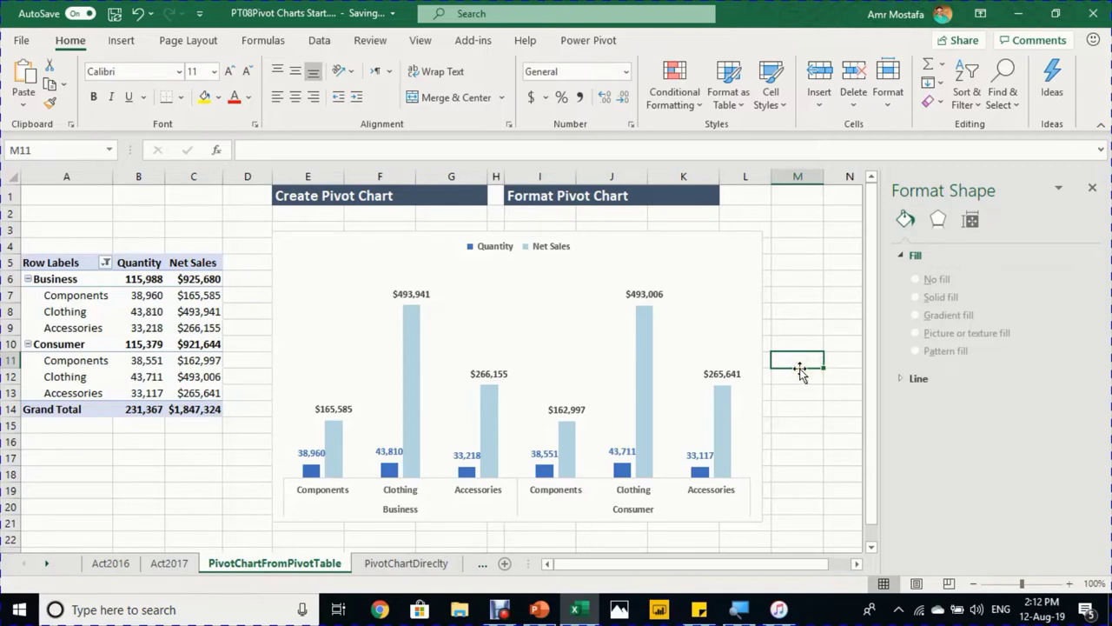
- Switch to the PivotChartDireclty sheet
{"action": "key", "text": "ctrl+Page_Down"}
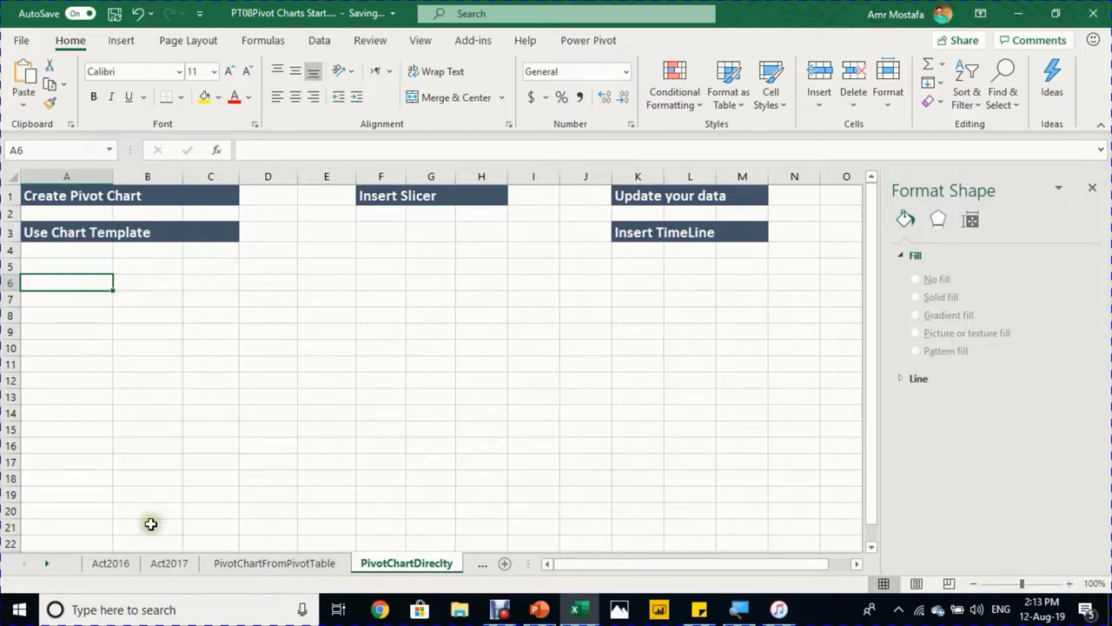
- Insert a PivotChart from the DailySales table on Act2016 at cell A7 of PivotChartDireclty, and move the empty chart clear of the PivotTable placeholder
{"action": "key", "text": "ctrl+Page_Up"}
{"action": "key", "text": "ctrl+Page_Up"}
{"action": "key", "text": "ctrl+Page_Up"}
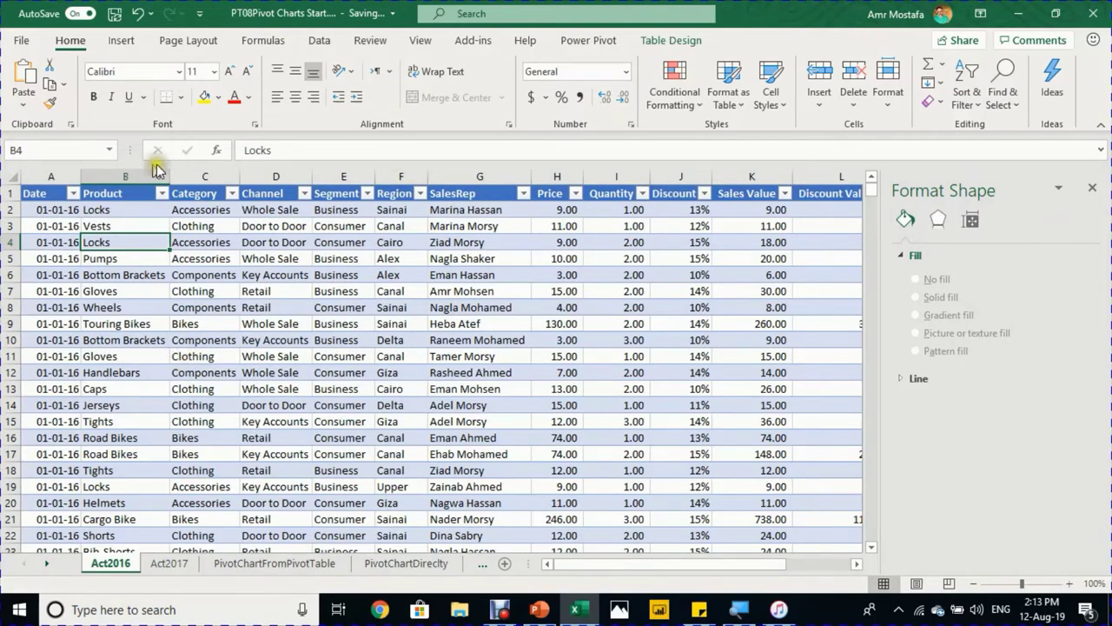
{"action": "left_click", "coordinate": [122, 47]}
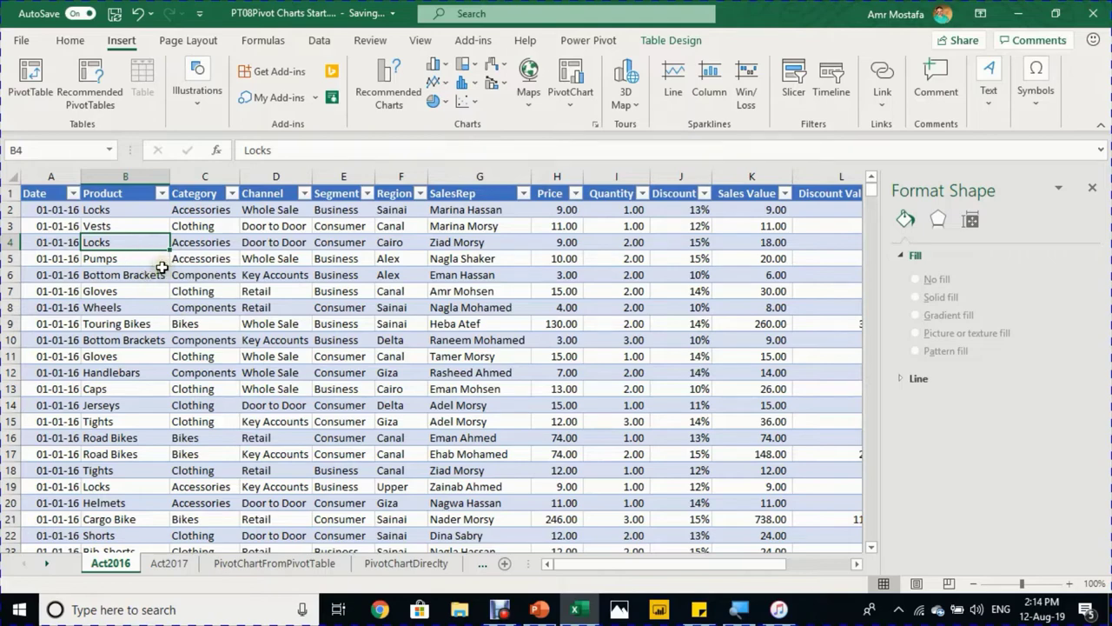
{"action": "left_click", "coordinate": [570, 78]}
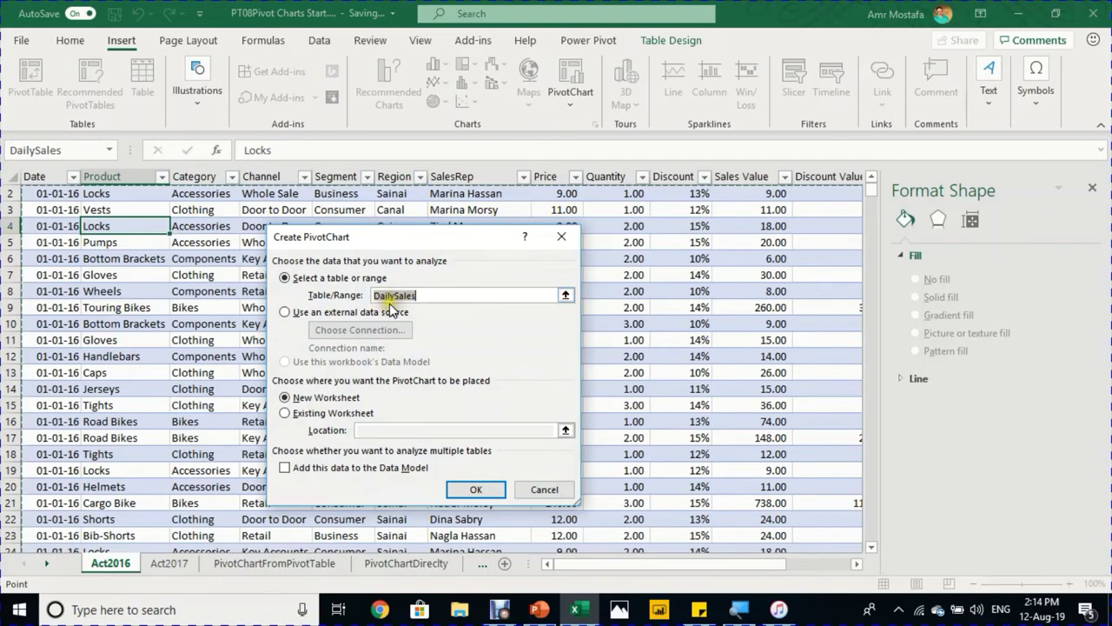
{"action": "left_click", "coordinate": [303, 414]}
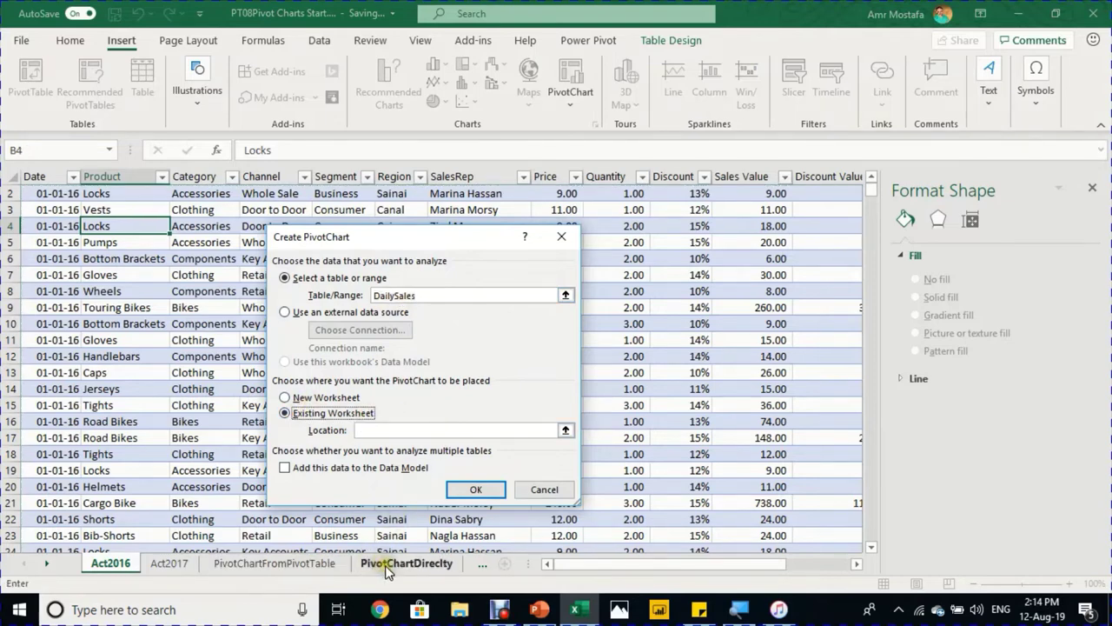
{"action": "left_click", "coordinate": [386, 565]}
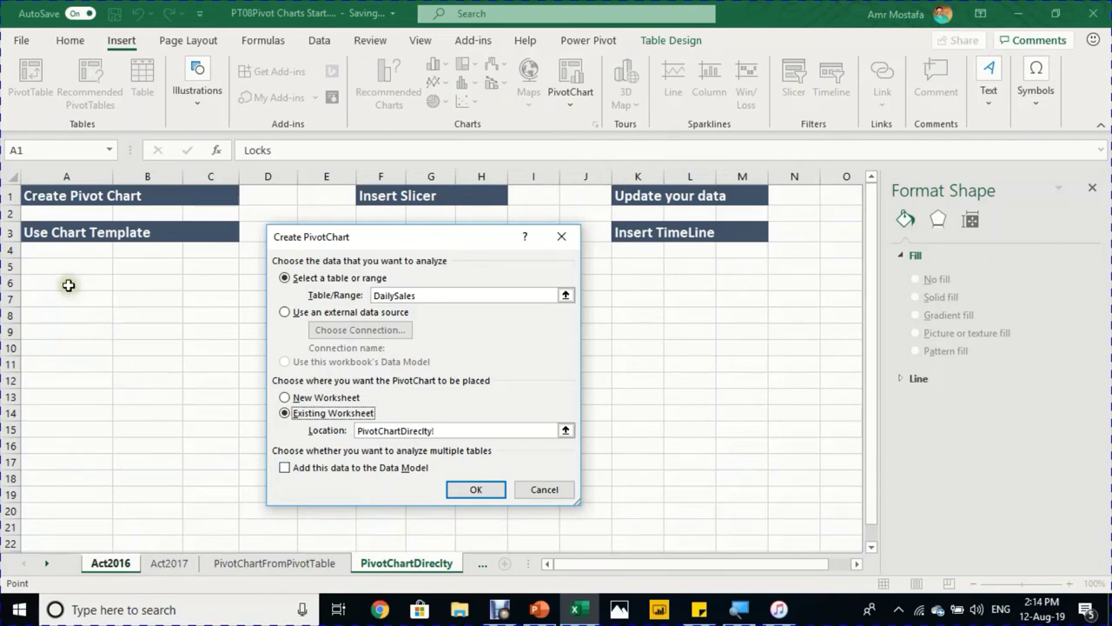
{"action": "left_click", "coordinate": [58, 299]}
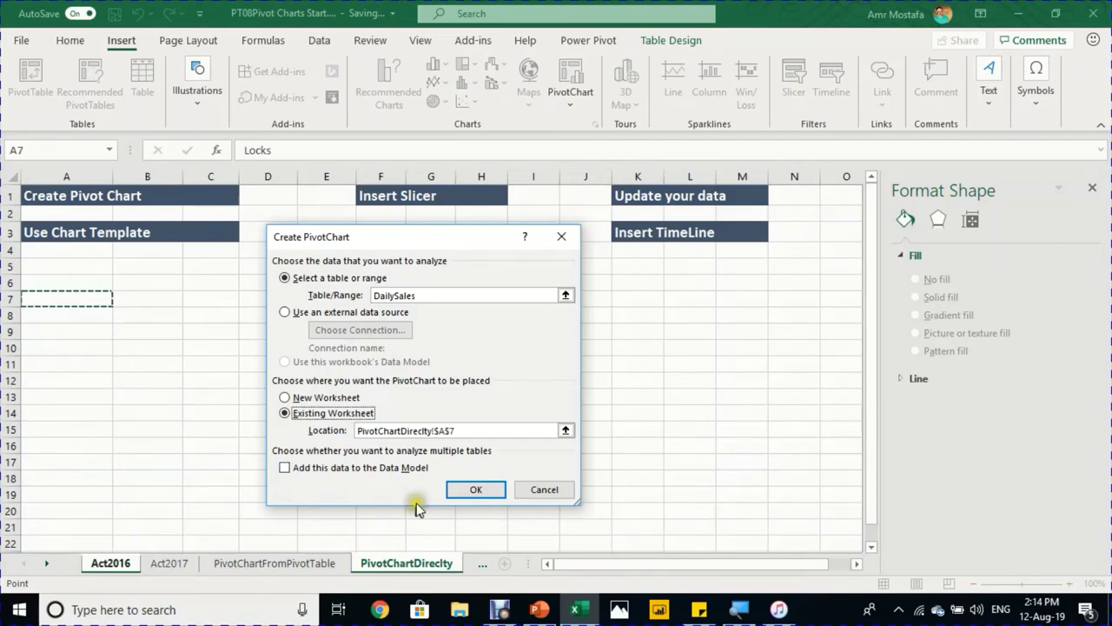
{"action": "left_click", "coordinate": [475, 491]}
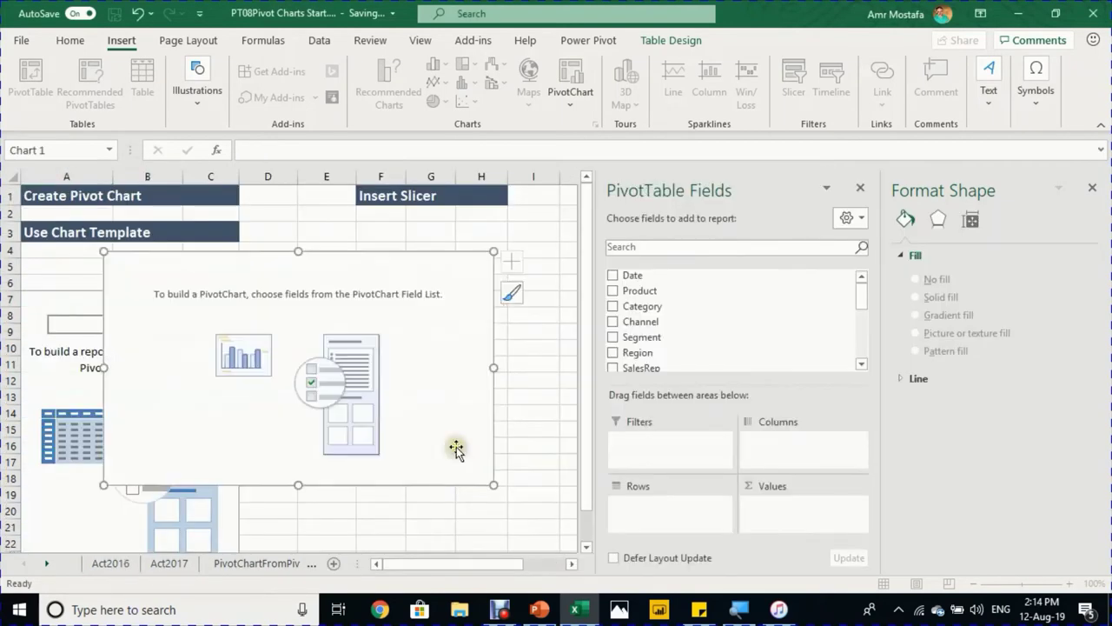
{"action": "left_click", "coordinate": [1093, 188]}
{"action": "left_click_drag", "start_coordinate": [355, 256], "coordinate": [519, 269]}
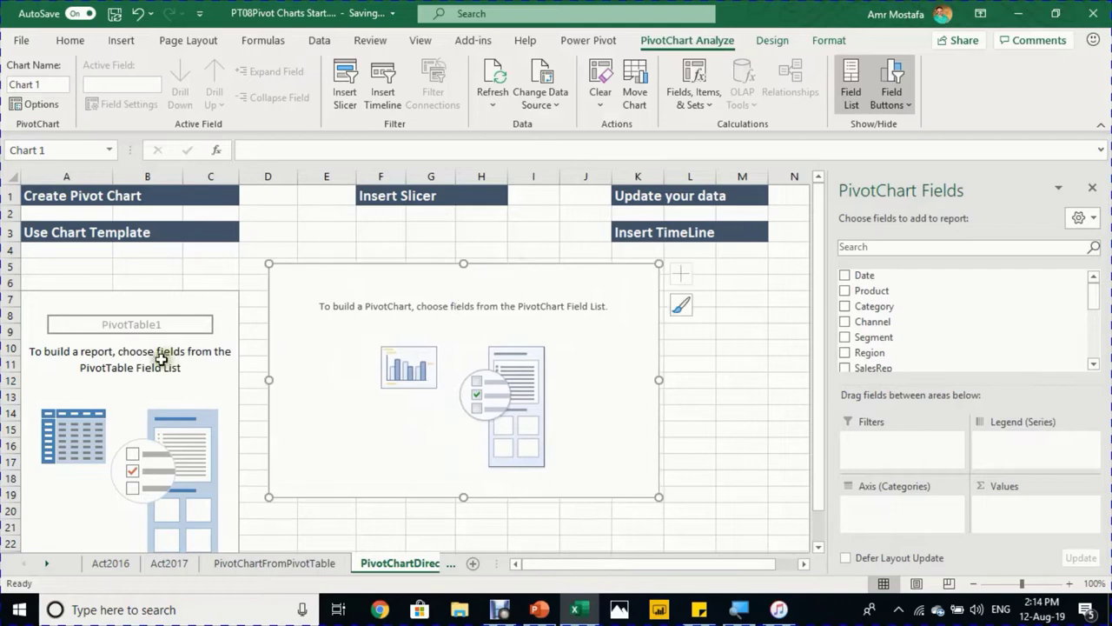
- Rename the new PivotTable as AVGPrice&Commision
{"action": "left_click", "coordinate": [155, 314]}
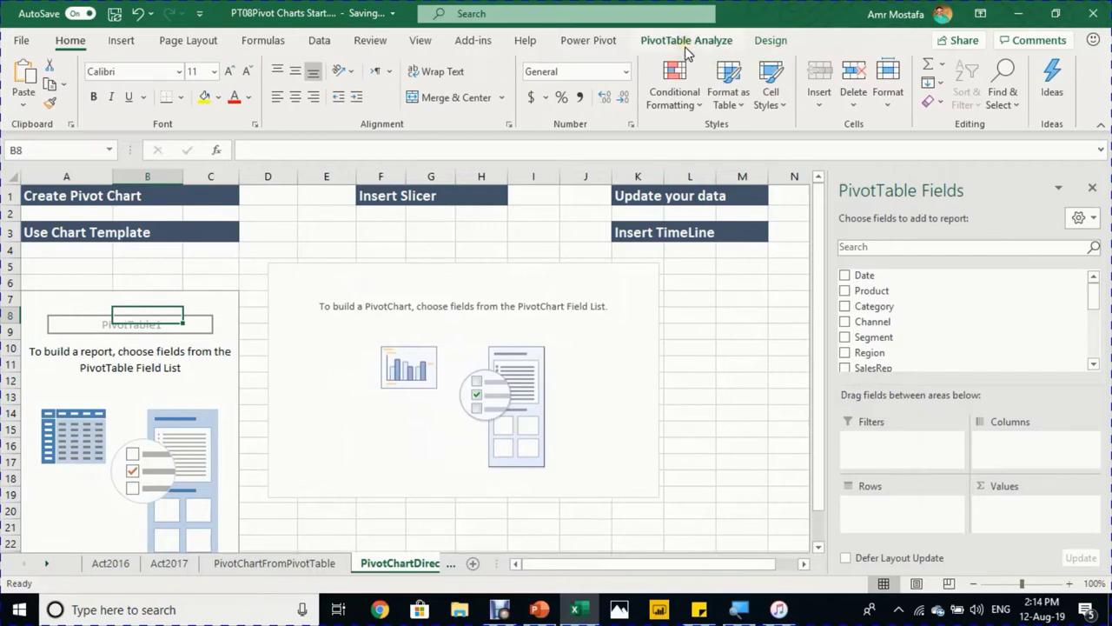
{"action": "left_click", "coordinate": [687, 40]}
{"action": "double_click", "coordinate": [31, 84]}
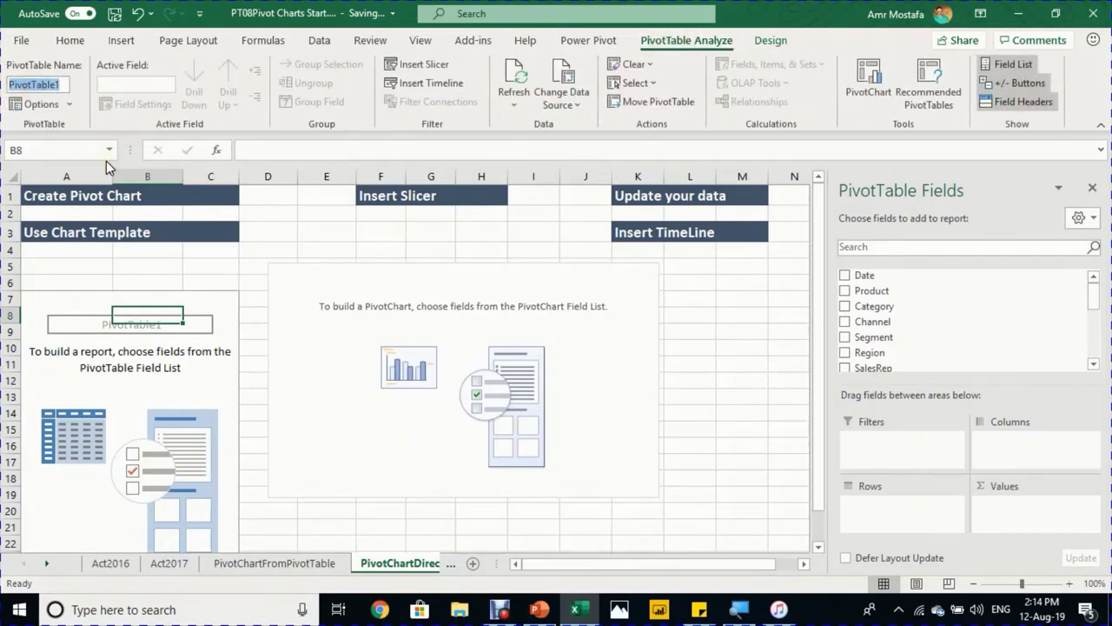
{"action": "type", "text": "AVGP"}
{"action": "type", "text": "rice"}
{"action": "type", "text": "&Com"}
{"action": "type", "text": "mision"}
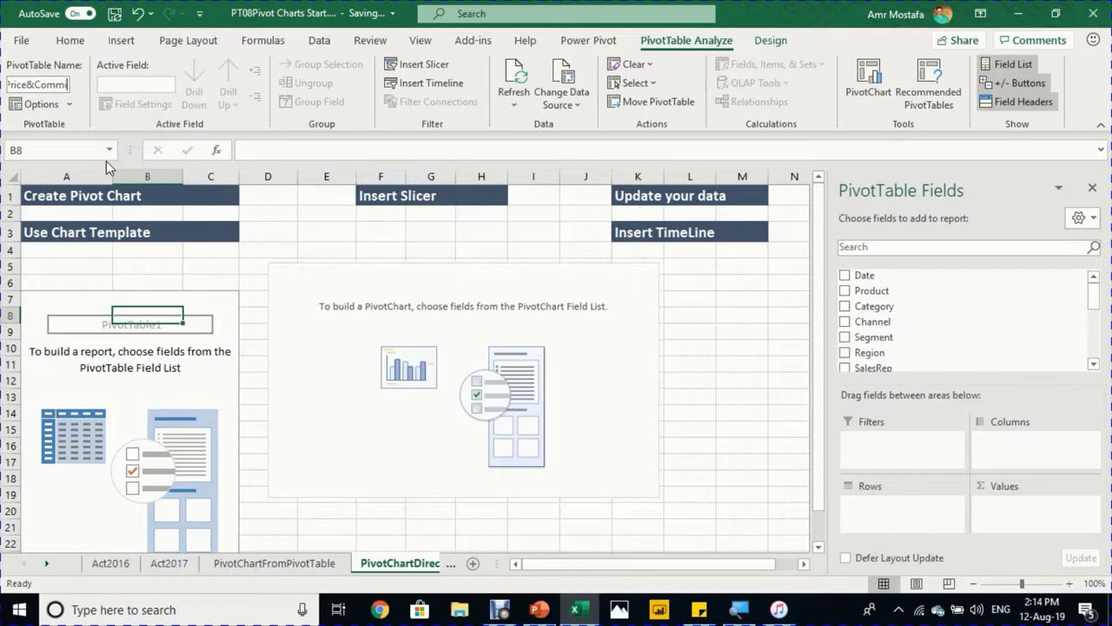
{"action": "key", "text": "Return"}
- Rename the empty PivotChart with a chart name beginning with AVGP&CommCh
{"action": "left_click", "coordinate": [466, 304]}
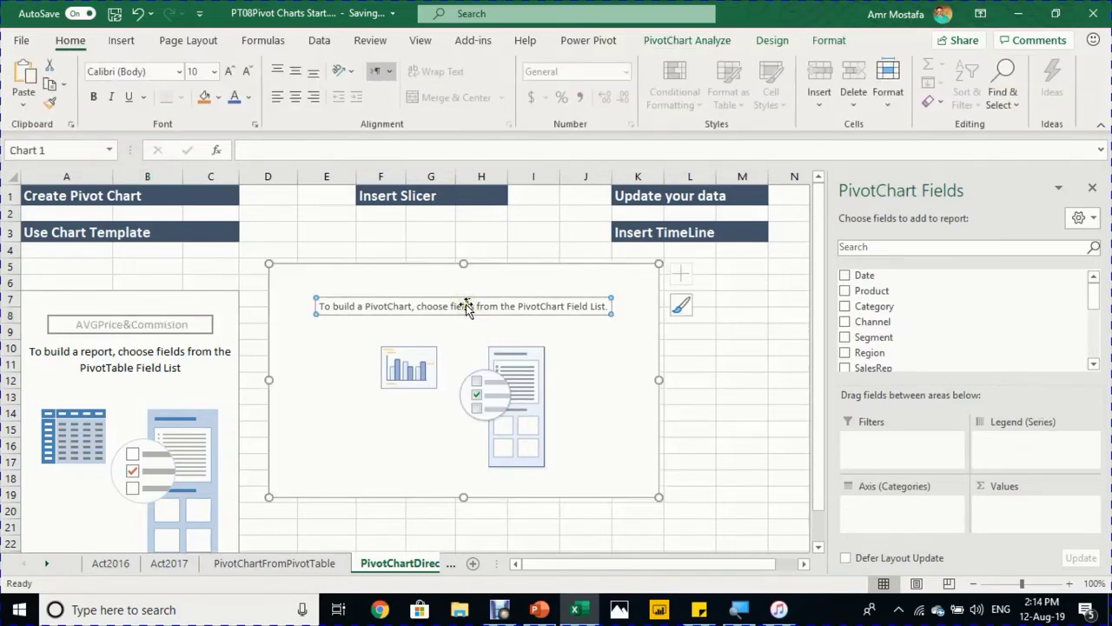
{"action": "left_click", "coordinate": [677, 43]}
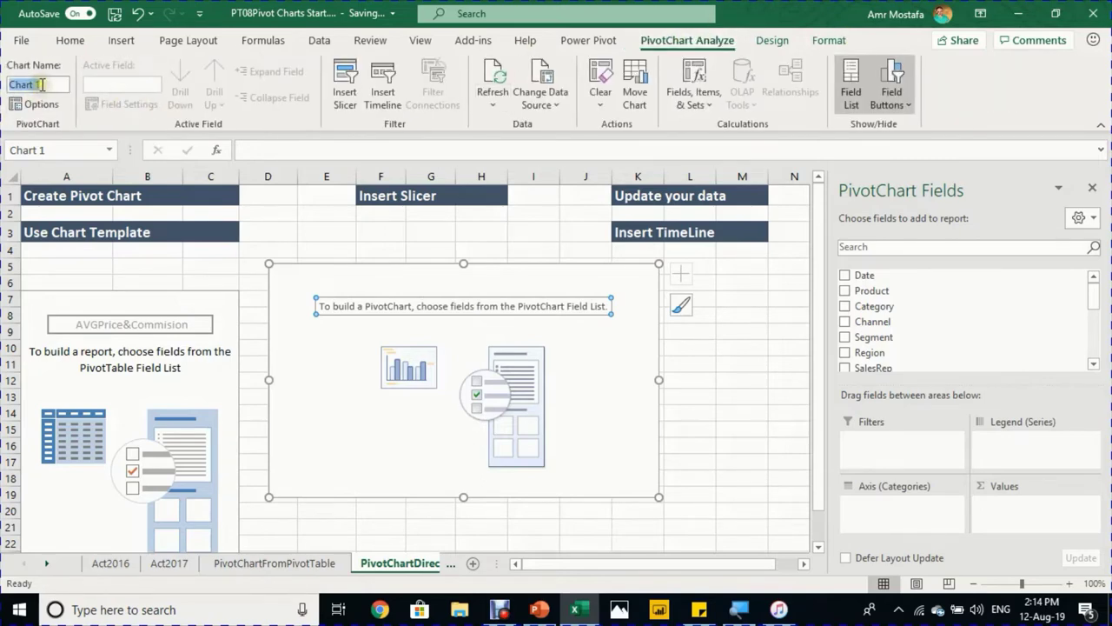
{"action": "key", "text": "ctrl+v"}
{"action": "key", "text": "Return"}
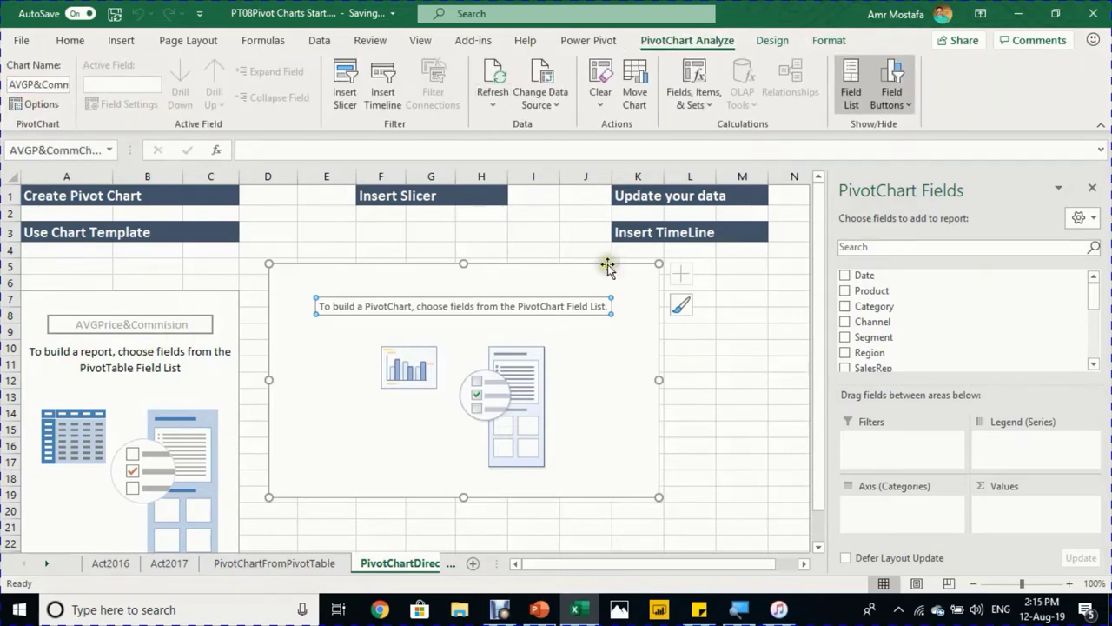
- Add Segment to the PivotChart's category axis and nest Category beneath it
{"action": "left_click", "coordinate": [554, 276]}
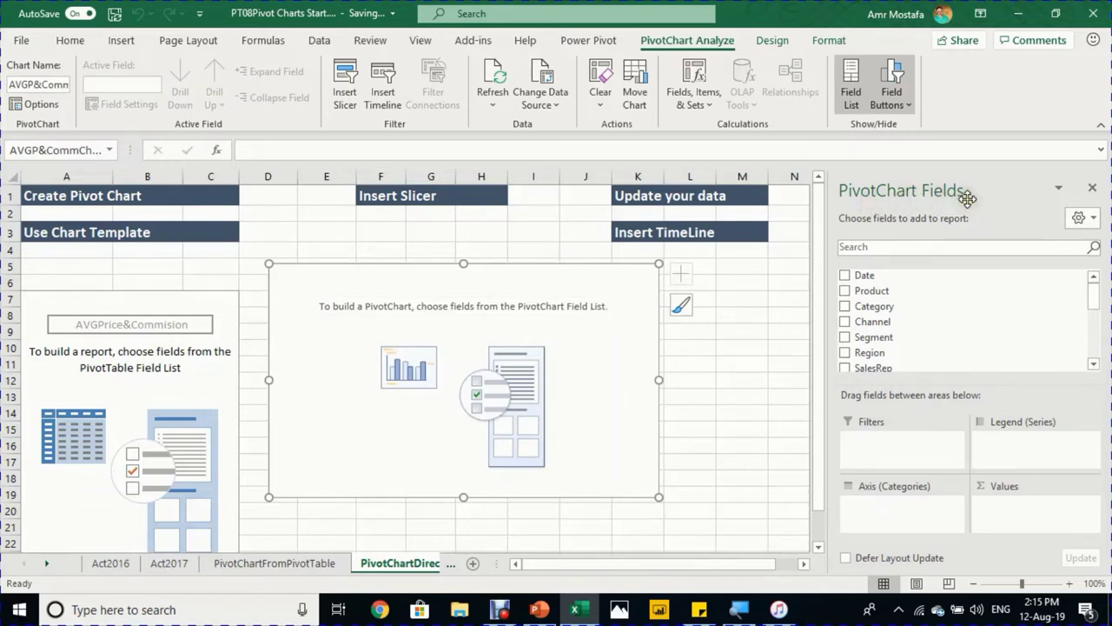
{"action": "left_click", "coordinate": [170, 298]}
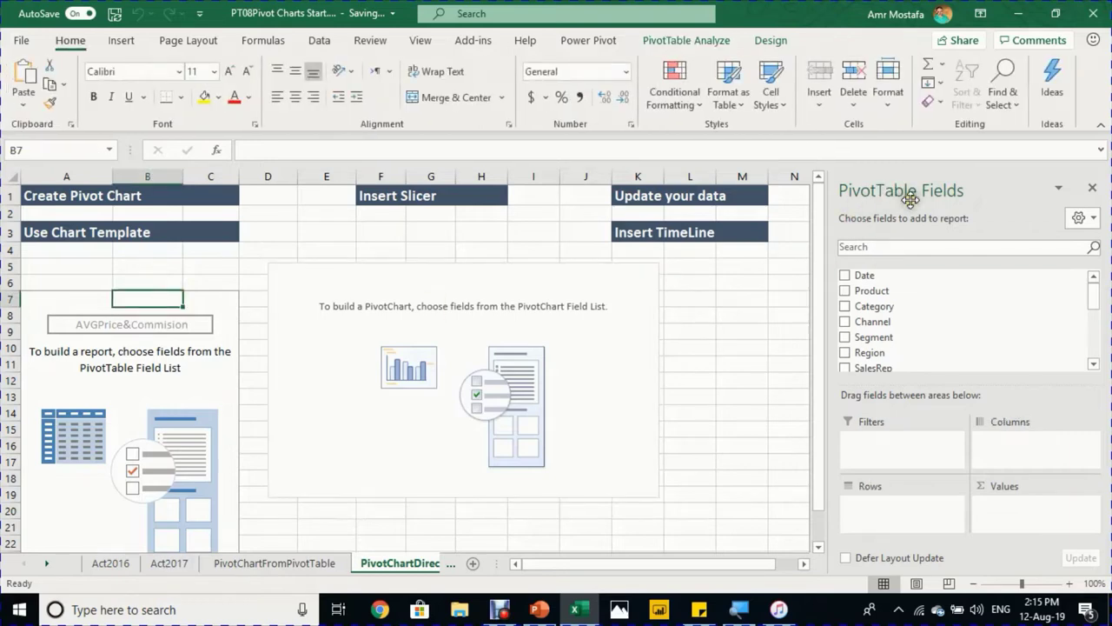
{"action": "left_click", "coordinate": [545, 287]}
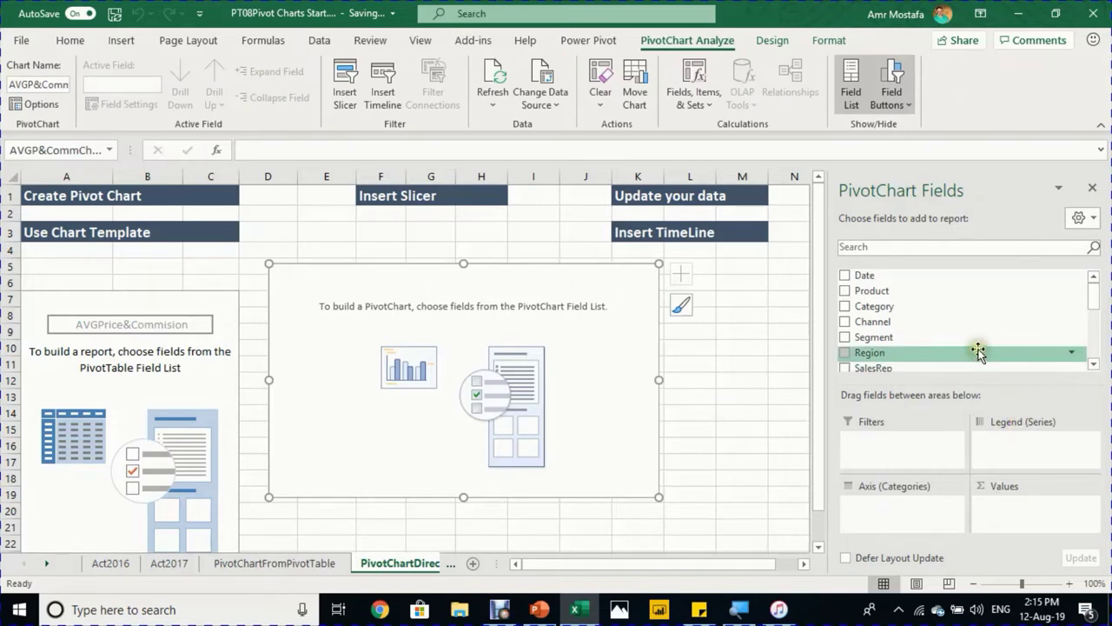
{"action": "left_click_drag", "start_coordinate": [977, 339], "coordinate": [939, 507]}
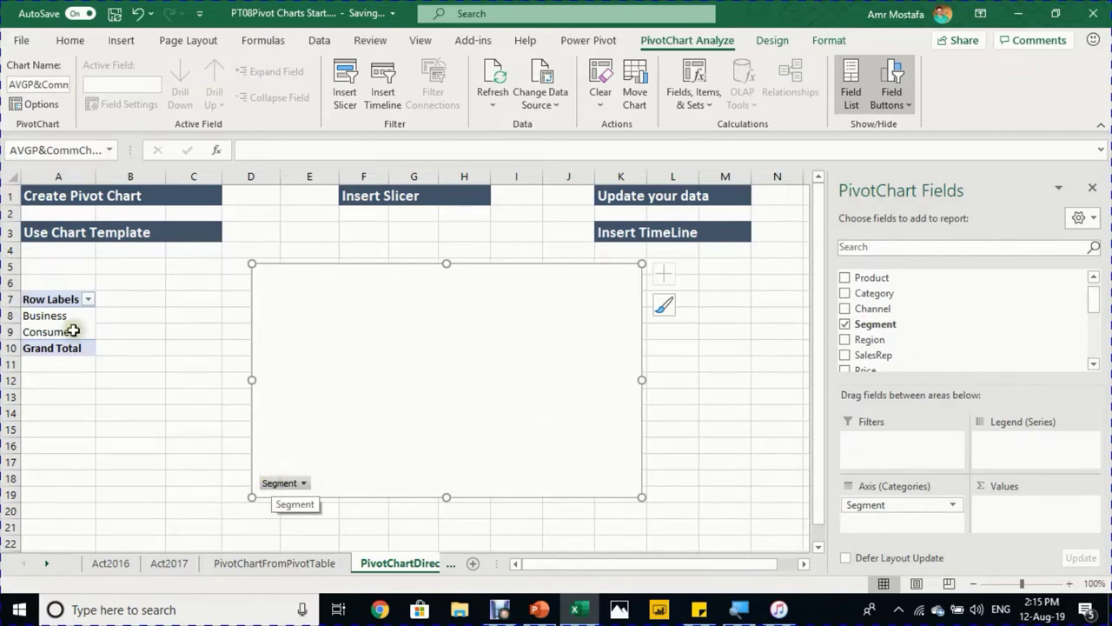
{"action": "left_click", "coordinate": [58, 316]}
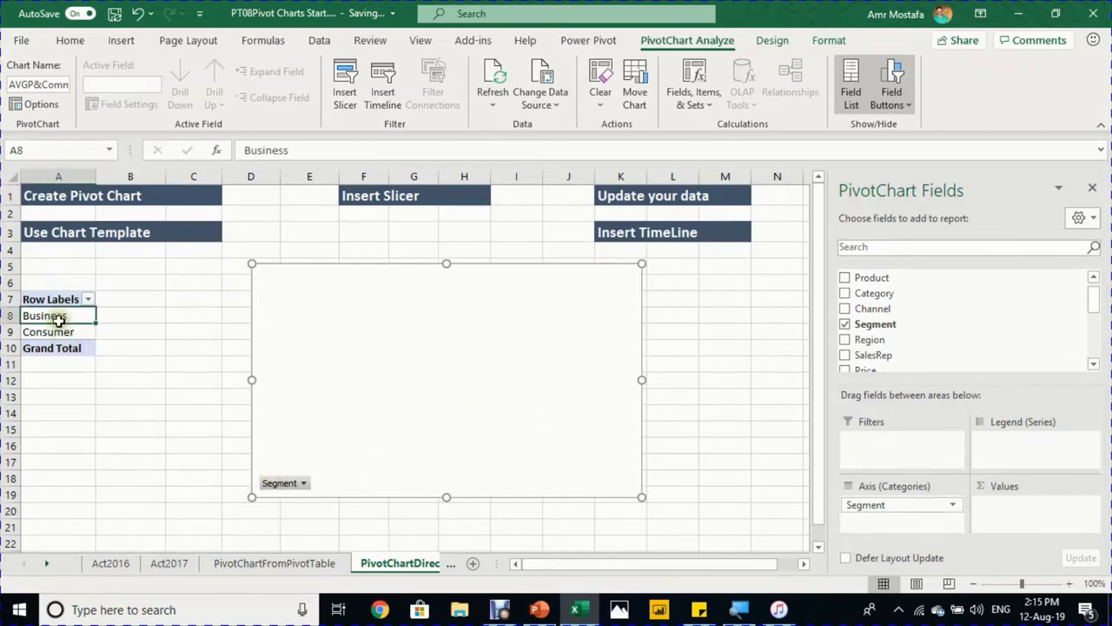
{"action": "left_click", "coordinate": [55, 330]}
{"action": "left_click", "coordinate": [56, 315]}
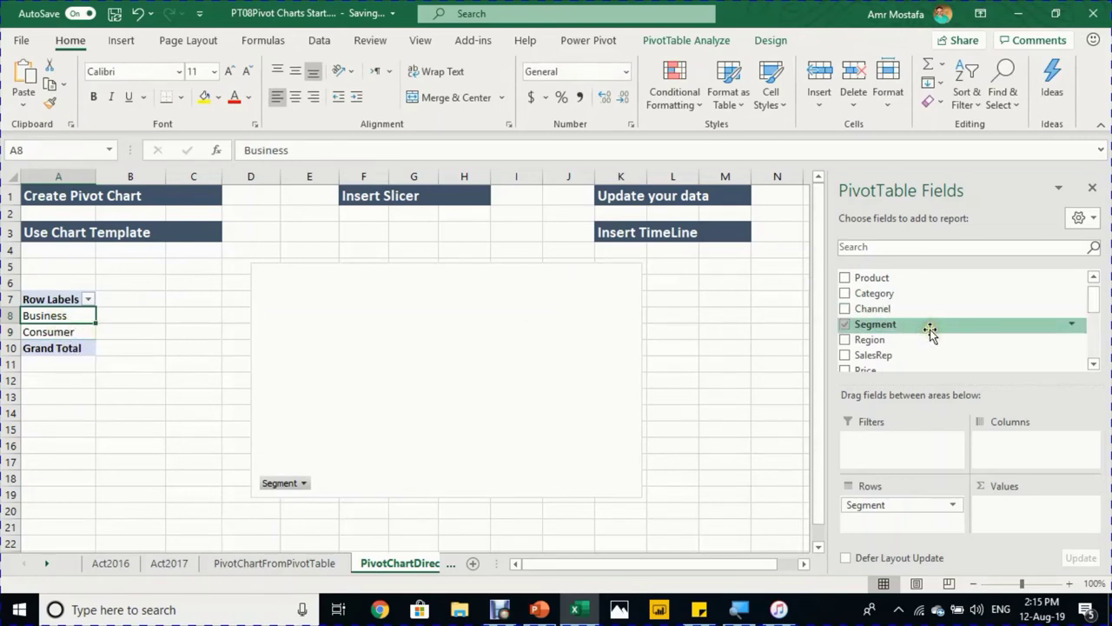
{"action": "left_click_drag", "start_coordinate": [913, 293], "coordinate": [920, 532]}
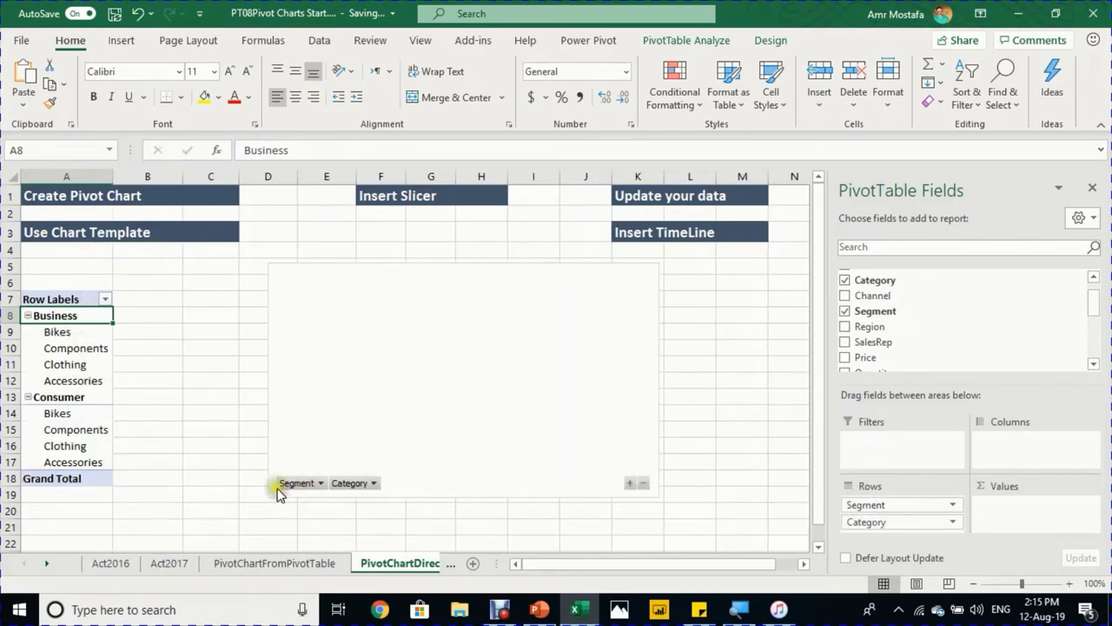
- Add the Commission Value field to the values of the PivotTable
{"action": "scroll", "coordinate": [1029, 339], "scroll_direction": "up", "scroll_amount": 1}
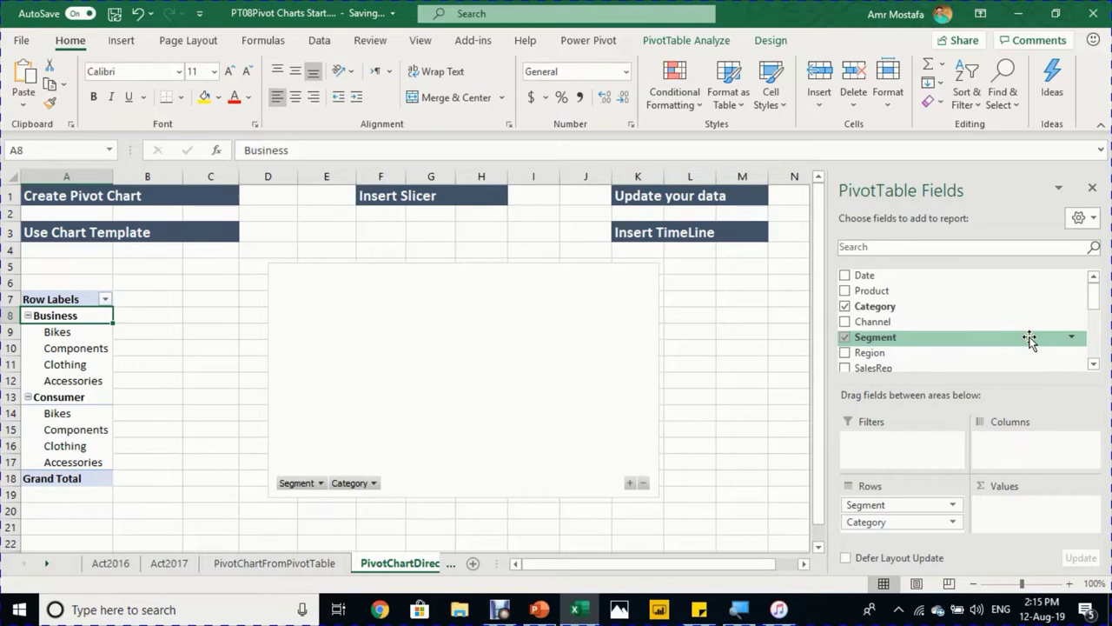
{"action": "scroll", "coordinate": [1029, 339], "scroll_direction": "down", "scroll_amount": 1}
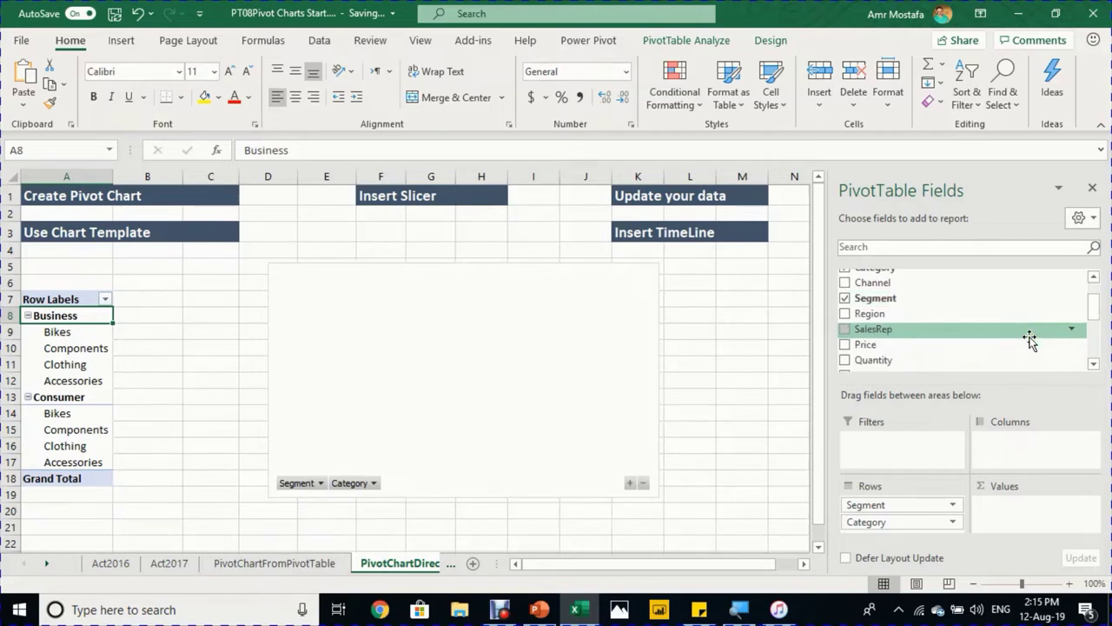
{"action": "scroll", "coordinate": [1029, 339], "scroll_direction": "down", "scroll_amount": 5}
{"action": "left_click_drag", "start_coordinate": [945, 294], "coordinate": [1048, 522]}
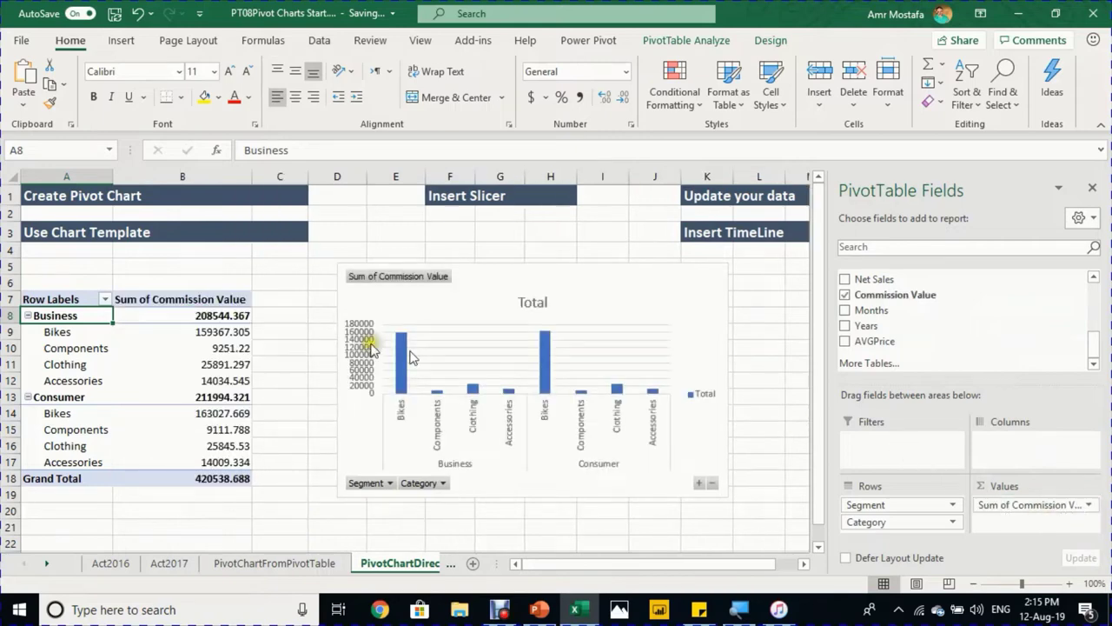
- Open the number format settings for the Sum of Commission Value figures
{"action": "left_click", "coordinate": [226, 331]}
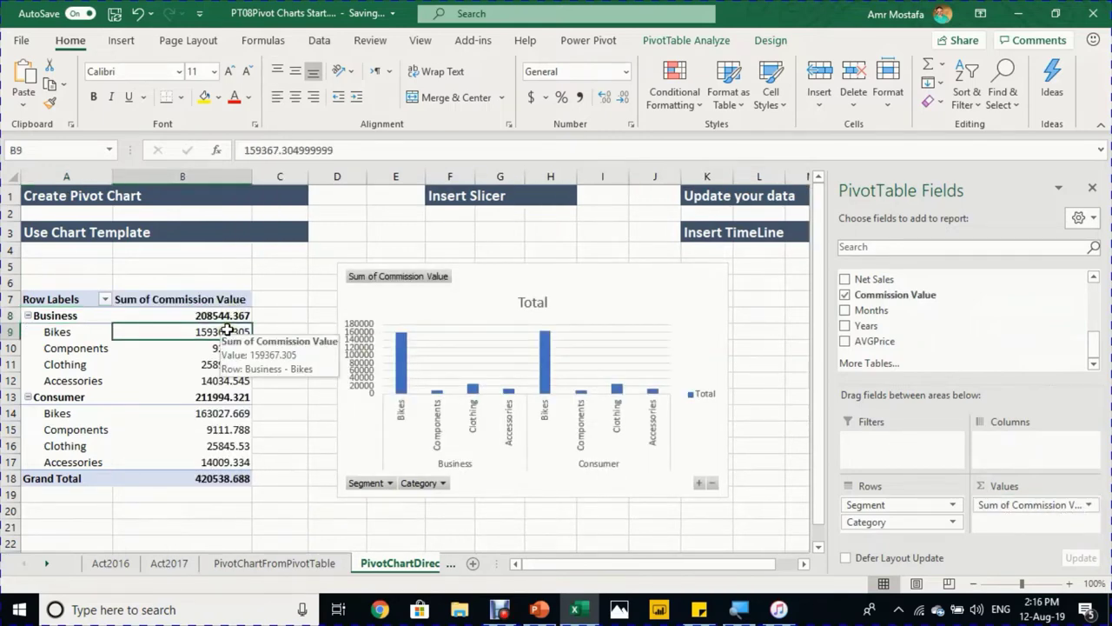
{"action": "right_click", "coordinate": [226, 331]}
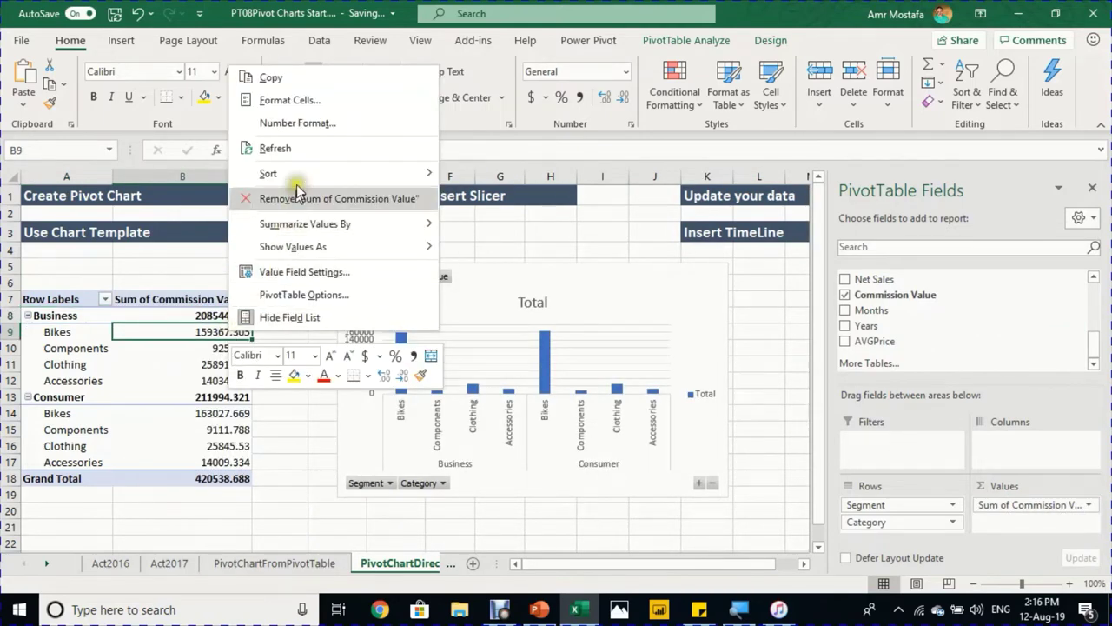
{"action": "left_click", "coordinate": [318, 124]}
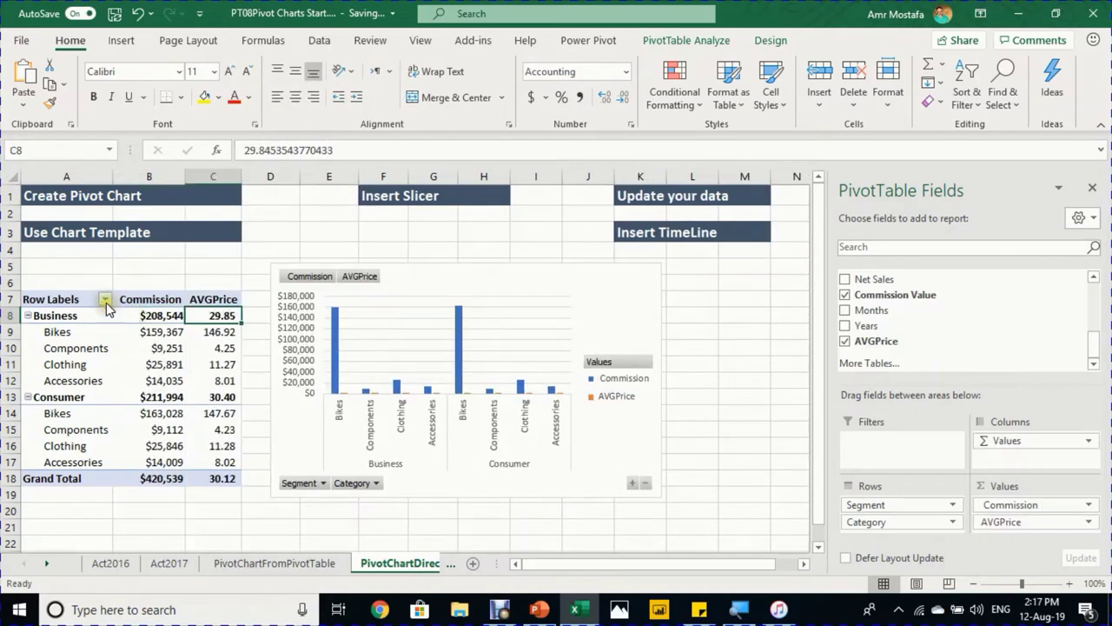
- Filter the Category row labels to exclude Bikes
{"action": "left_click", "coordinate": [105, 299]}
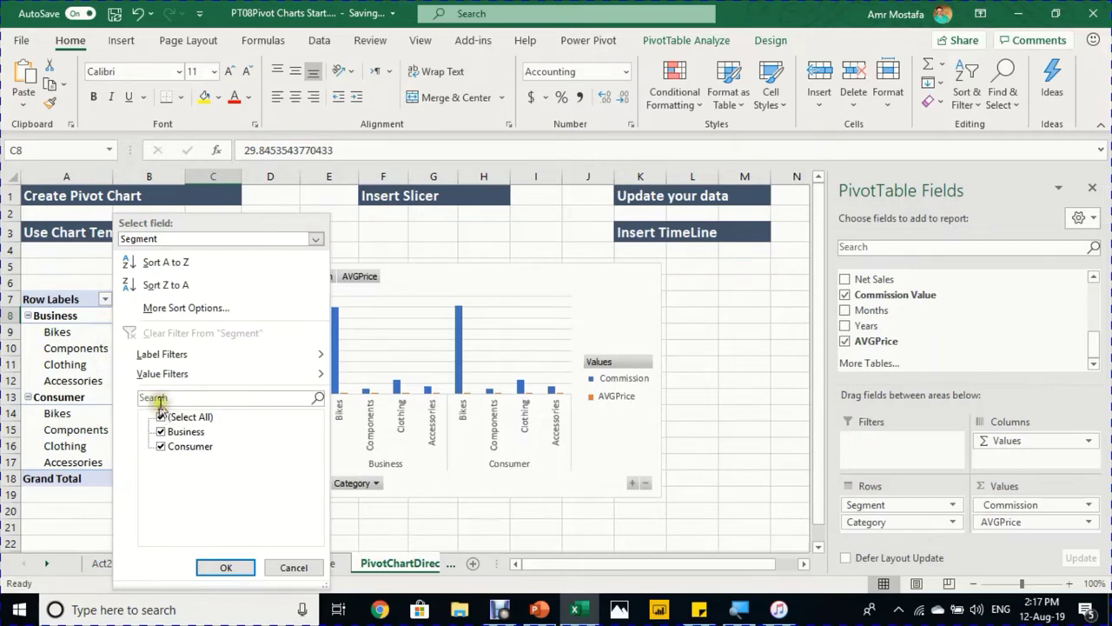
{"action": "left_click", "coordinate": [63, 365]}
{"action": "left_click", "coordinate": [64, 364]}
{"action": "left_click", "coordinate": [106, 299]}
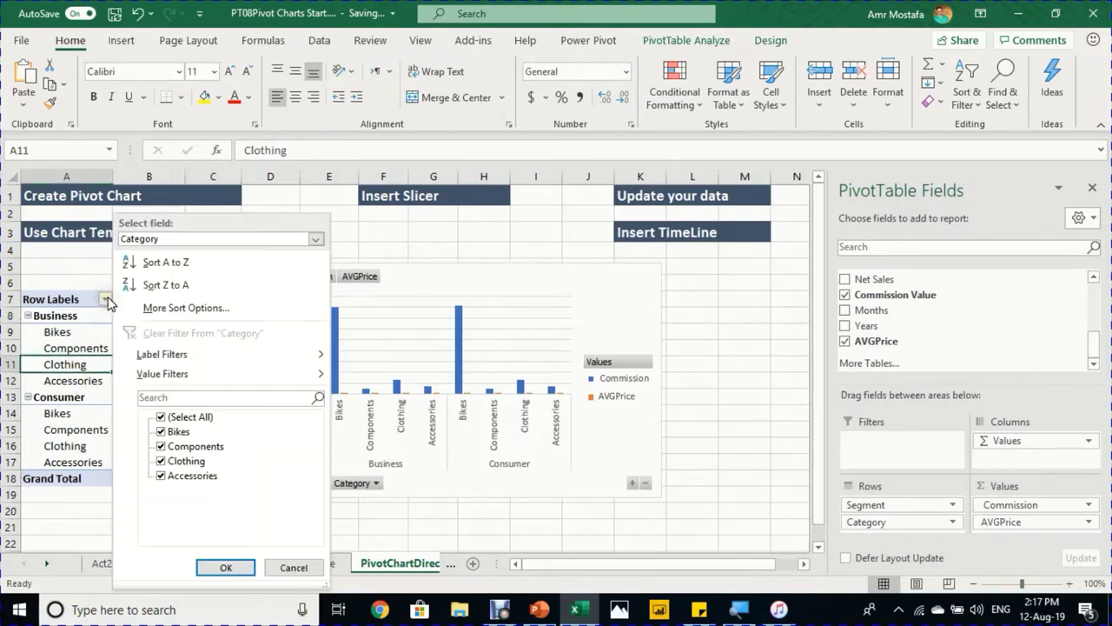
{"action": "left_click", "coordinate": [244, 566]}
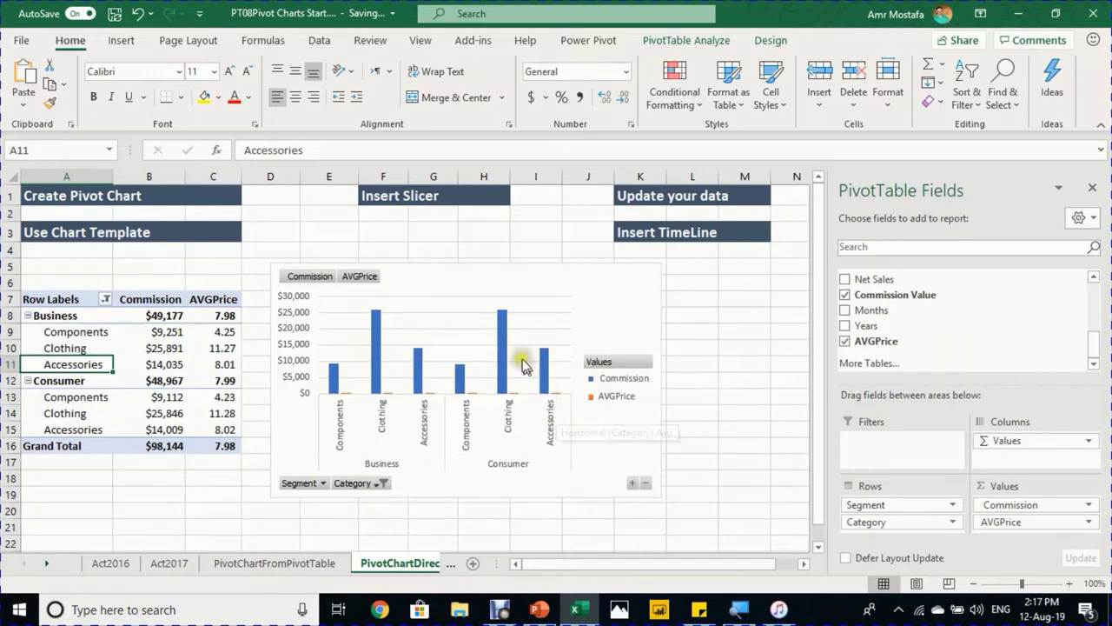
- Save the formatted Quantity and Net Sales chart on the PivotChartFromPivotTable sheet as a chart template named PT08
{"action": "left_click", "coordinate": [514, 276]}
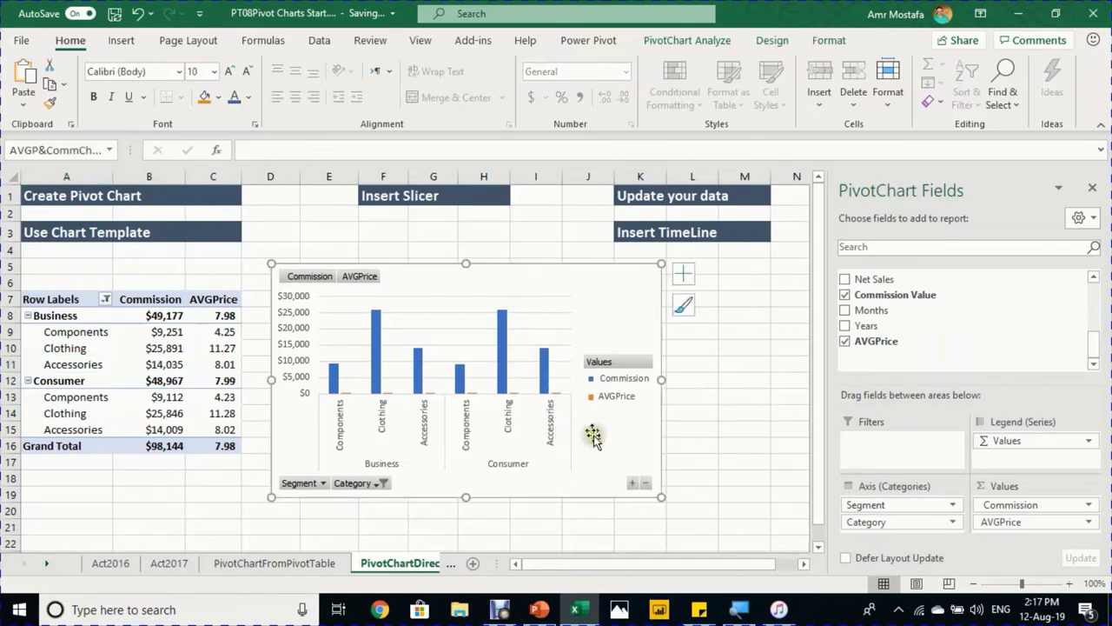
{"action": "left_click", "coordinate": [302, 566]}
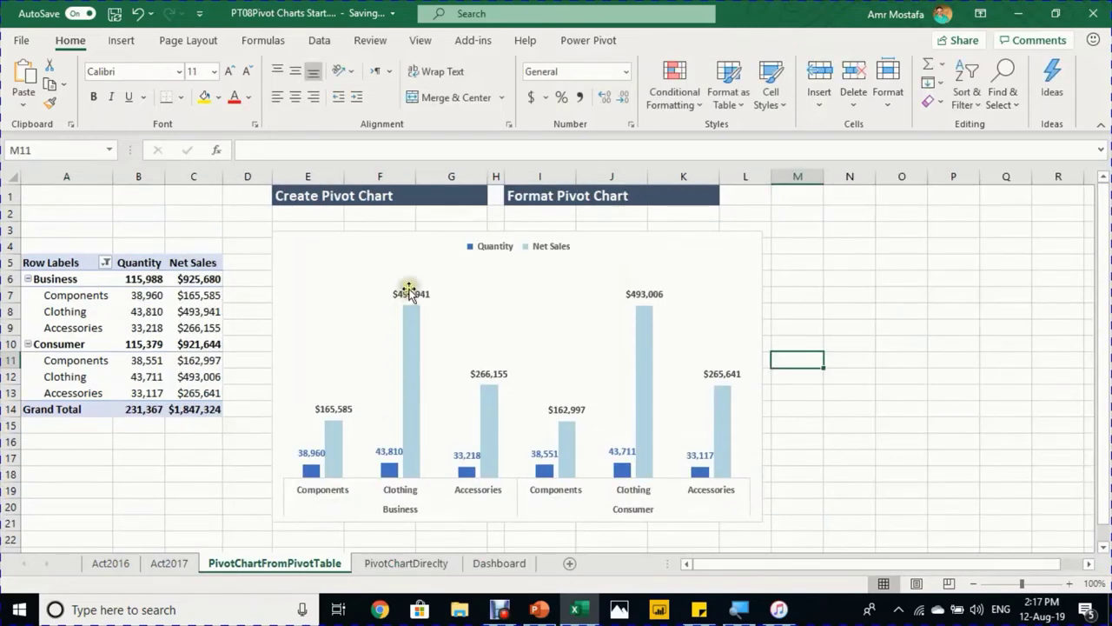
{"action": "left_click", "coordinate": [416, 244]}
{"action": "right_click", "coordinate": [415, 244]}
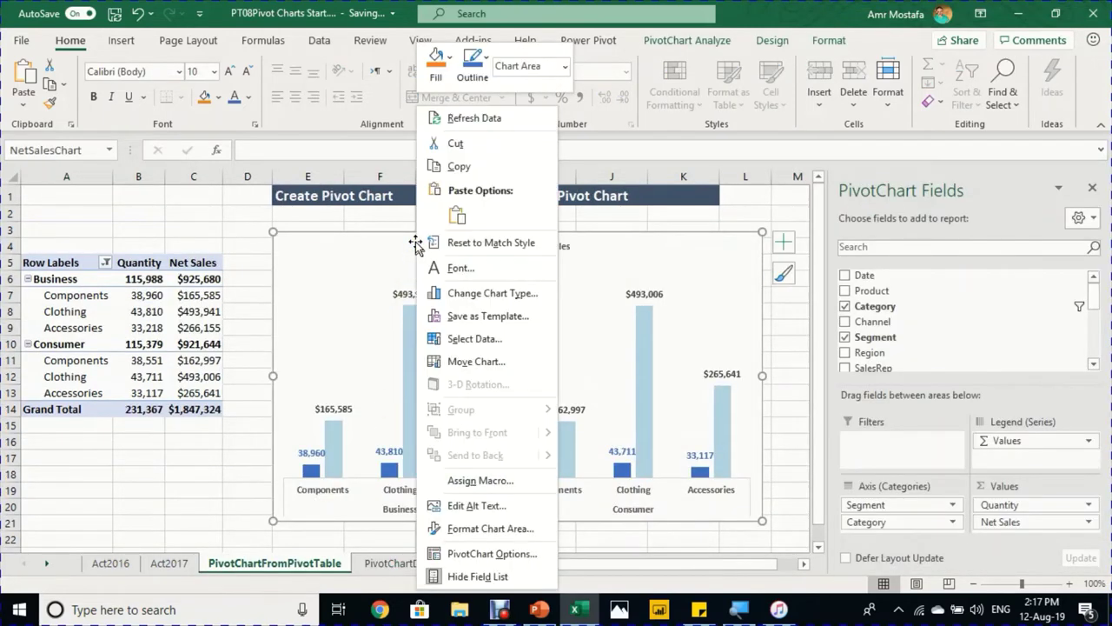
{"action": "left_click", "coordinate": [491, 317]}
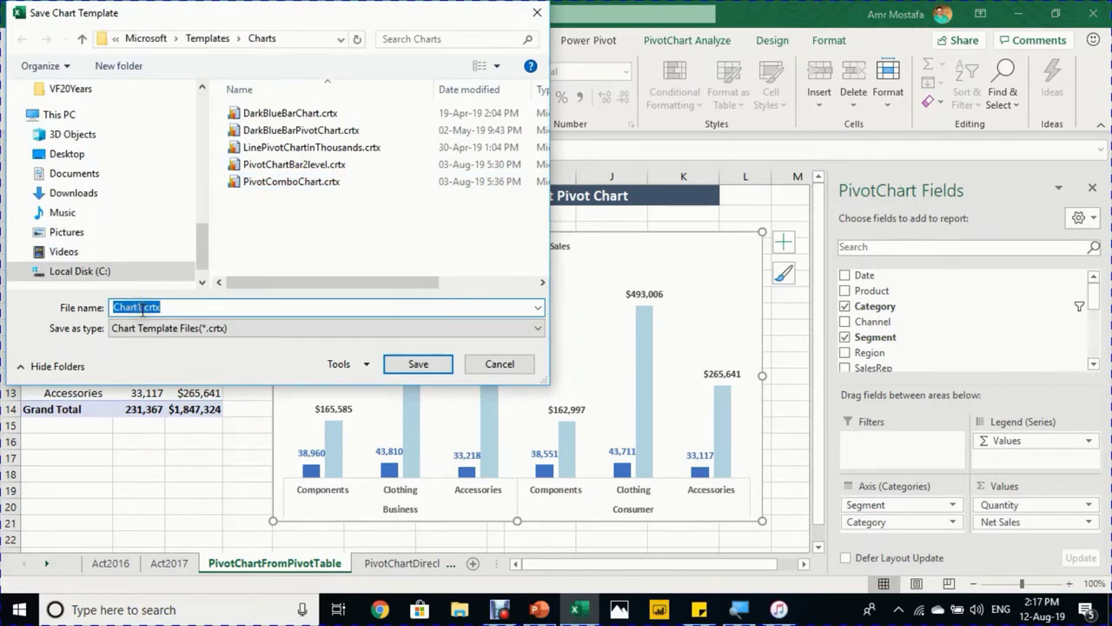
{"action": "double_click", "coordinate": [141, 308]}
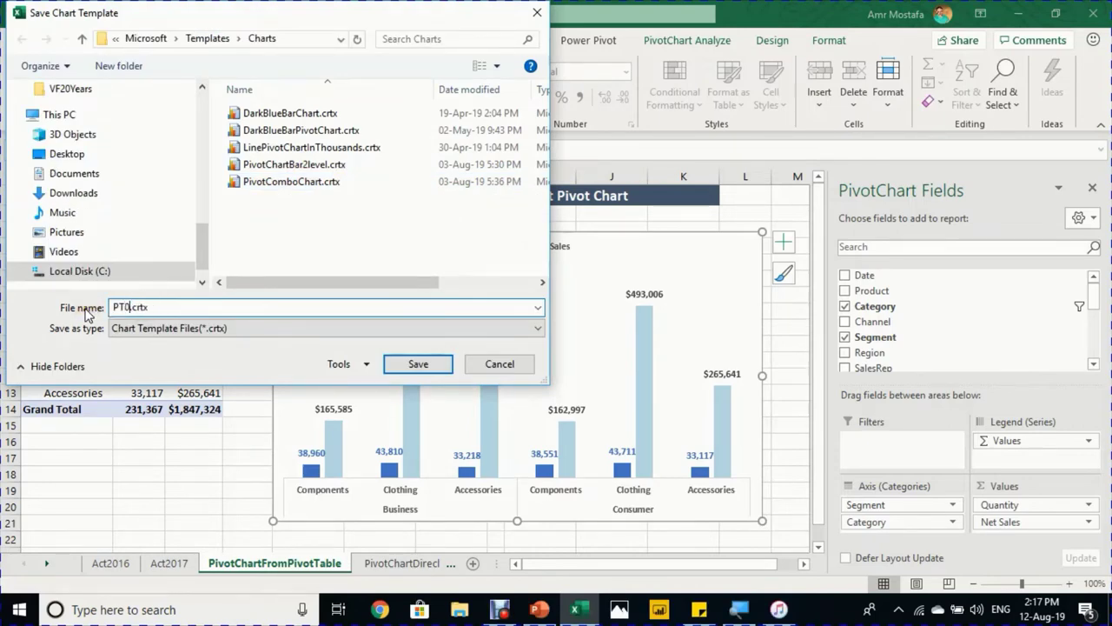
{"action": "left_click", "coordinate": [418, 365]}
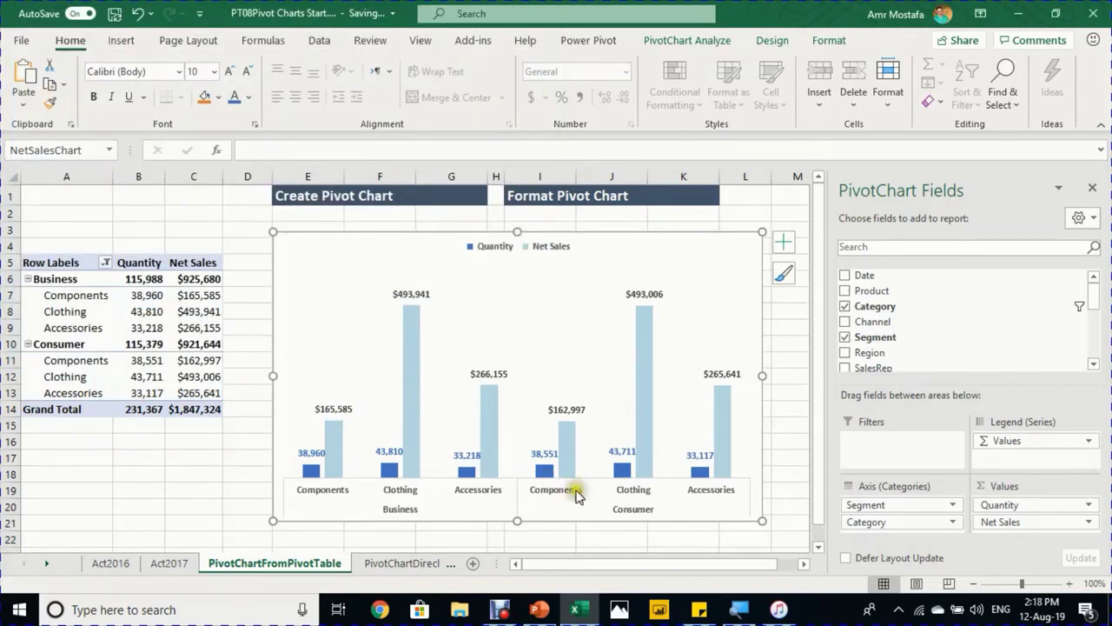
{"action": "mouse_move", "coordinate": [413, 402]}
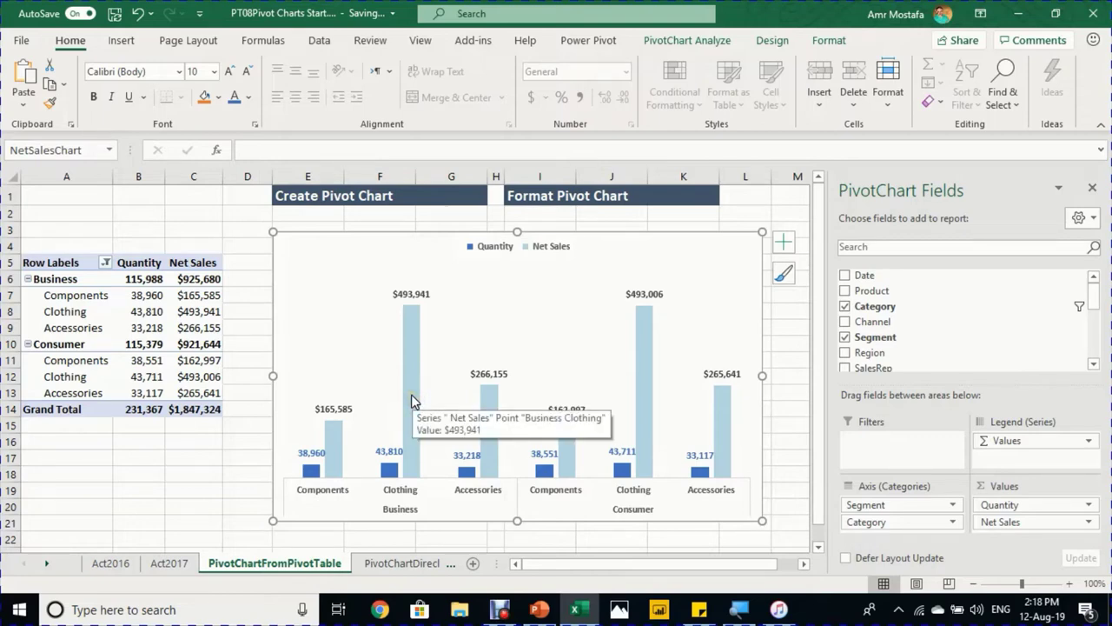
- Apply the PT08 chart template to the Commission and AVGPrice PivotChart on the PivotChartDireclty sheet
{"action": "left_click", "coordinate": [405, 566]}
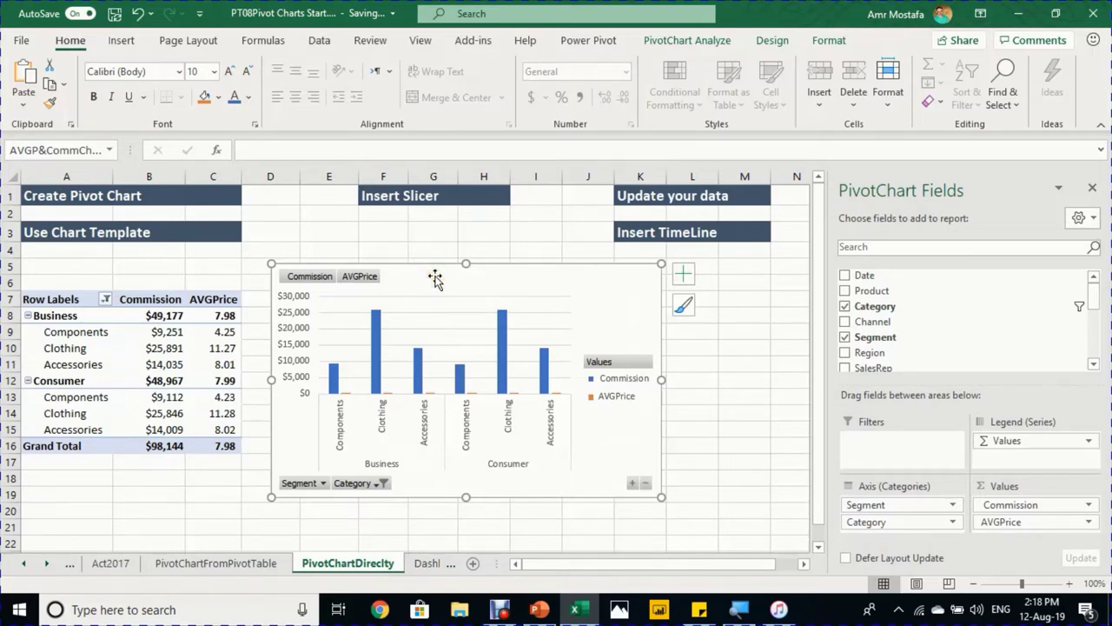
{"action": "left_click", "coordinate": [778, 41]}
{"action": "left_click", "coordinate": [885, 94]}
{"action": "left_click", "coordinate": [363, 138]}
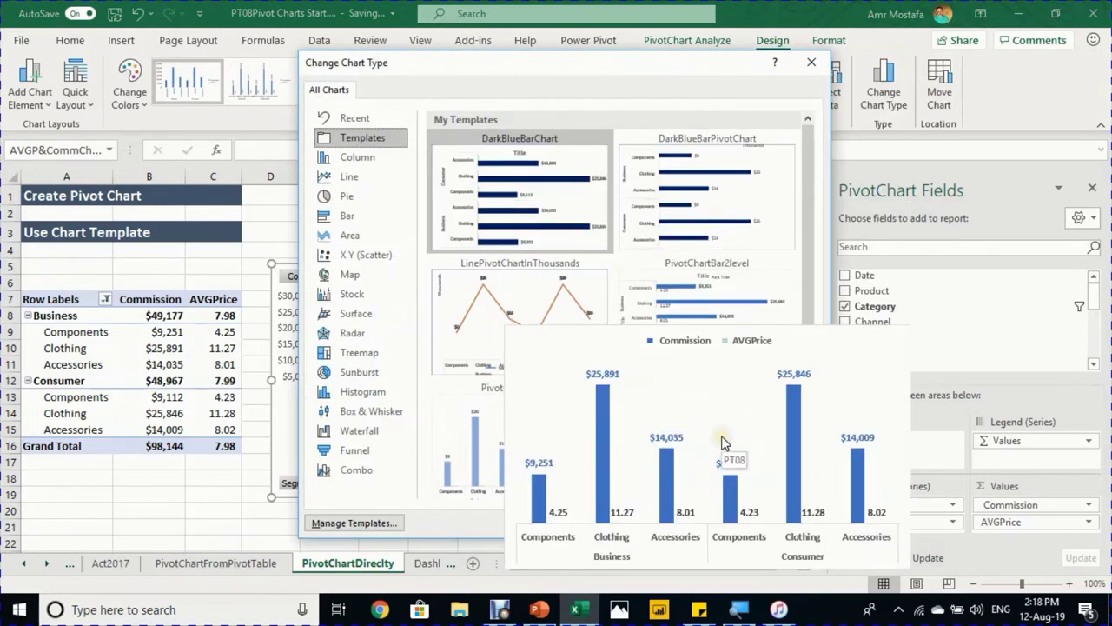
{"action": "left_click", "coordinate": [726, 443]}
{"action": "left_click", "coordinate": [735, 525]}
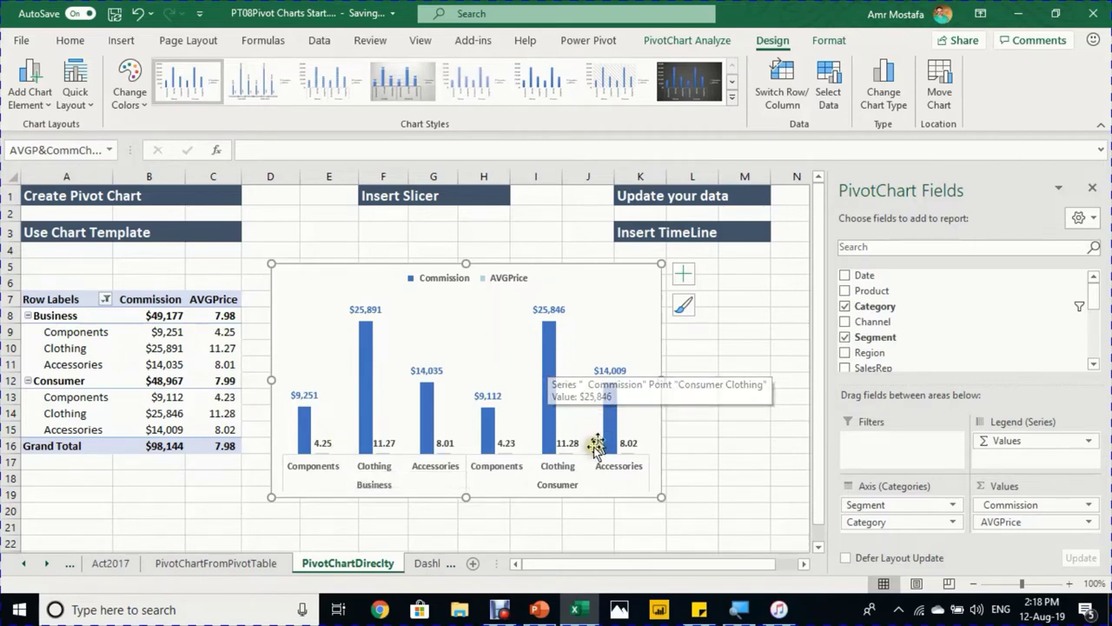
- Change the PivotChart to a combo chart with Commission as clustered columns and AVGPrice as a line on the secondary axis
{"action": "left_click", "coordinate": [884, 103]}
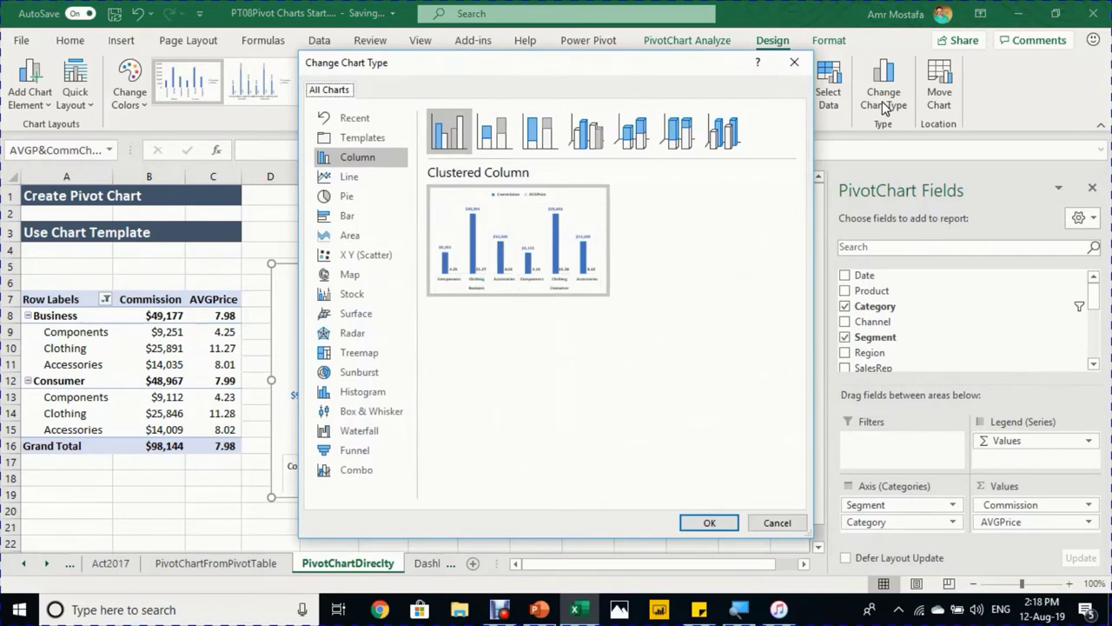
{"action": "left_click", "coordinate": [374, 468]}
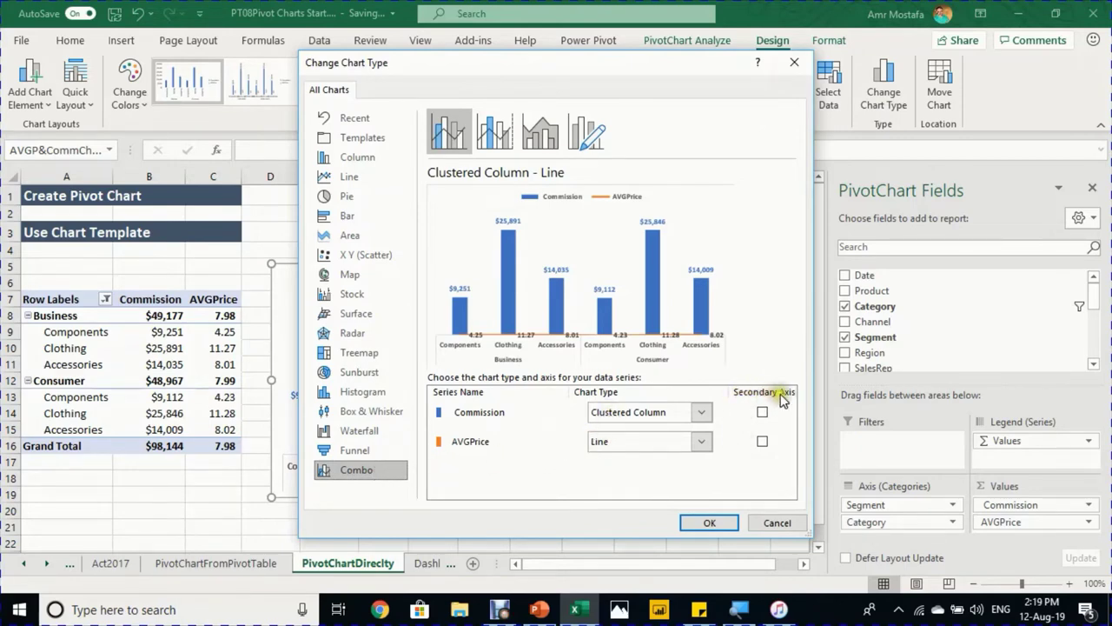
{"action": "left_click", "coordinate": [762, 442]}
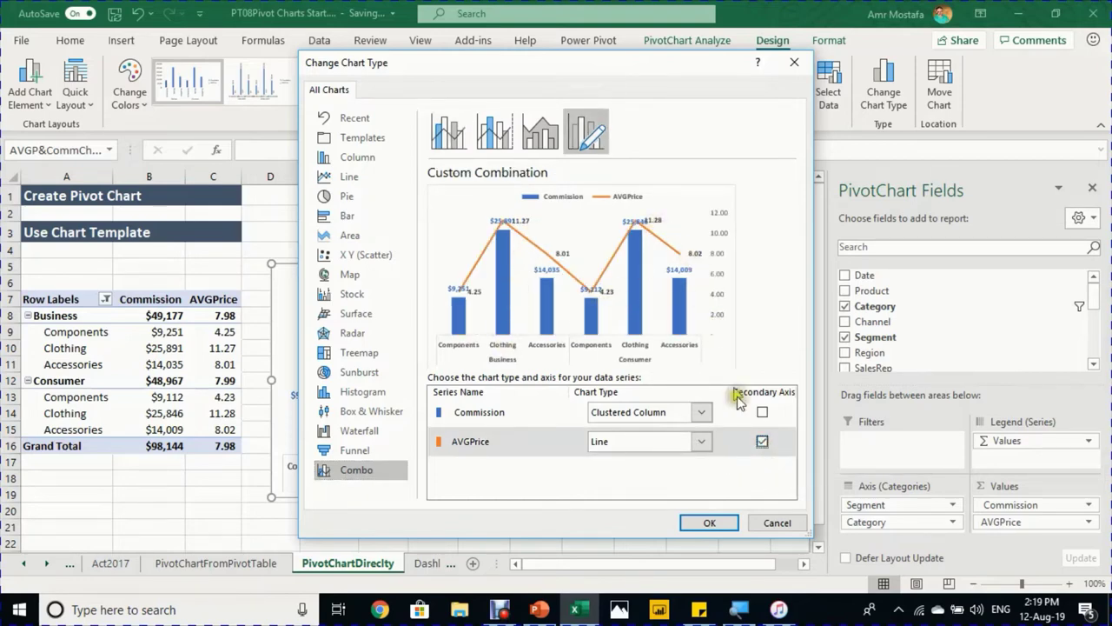
{"action": "left_click", "coordinate": [710, 523]}
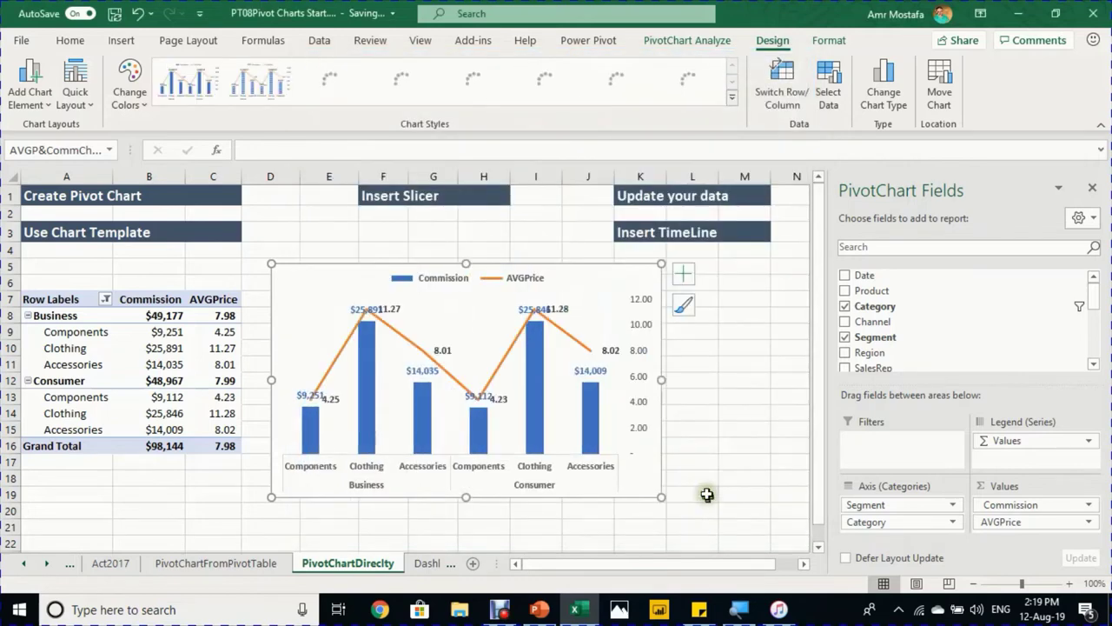
- Hide the secondary axis labels by setting their label position to None
{"action": "left_click", "coordinate": [643, 332]}
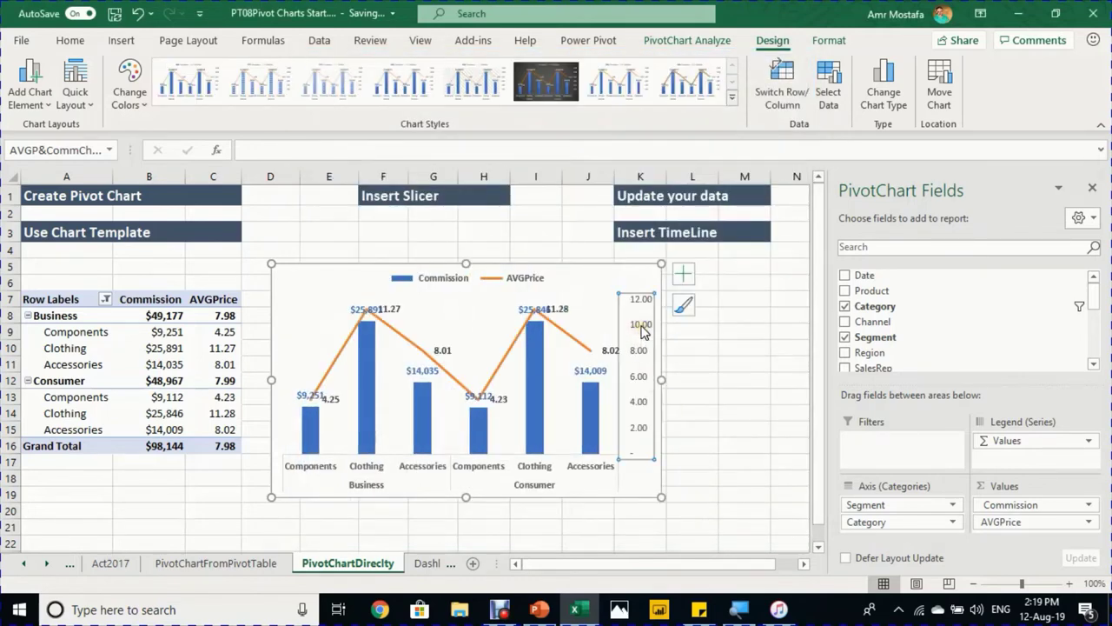
{"action": "left_click", "coordinate": [1092, 188]}
{"action": "right_click", "coordinate": [640, 304]}
{"action": "right_click", "coordinate": [641, 306]}
{"action": "left_click", "coordinate": [713, 509]}
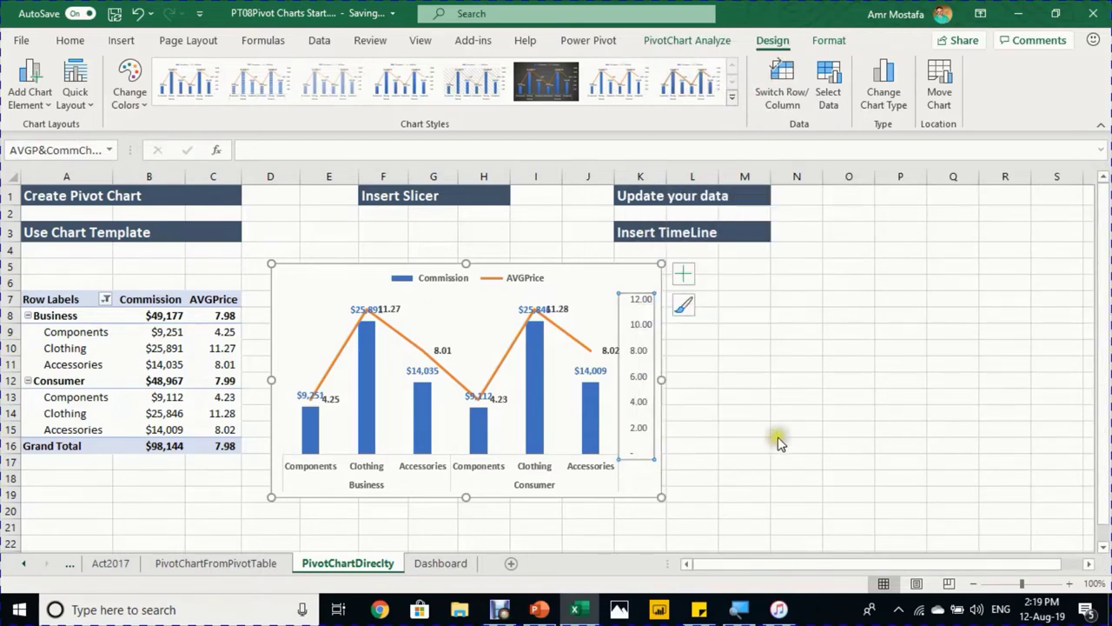
{"action": "left_click", "coordinate": [902, 281]}
{"action": "left_click", "coordinate": [899, 323]}
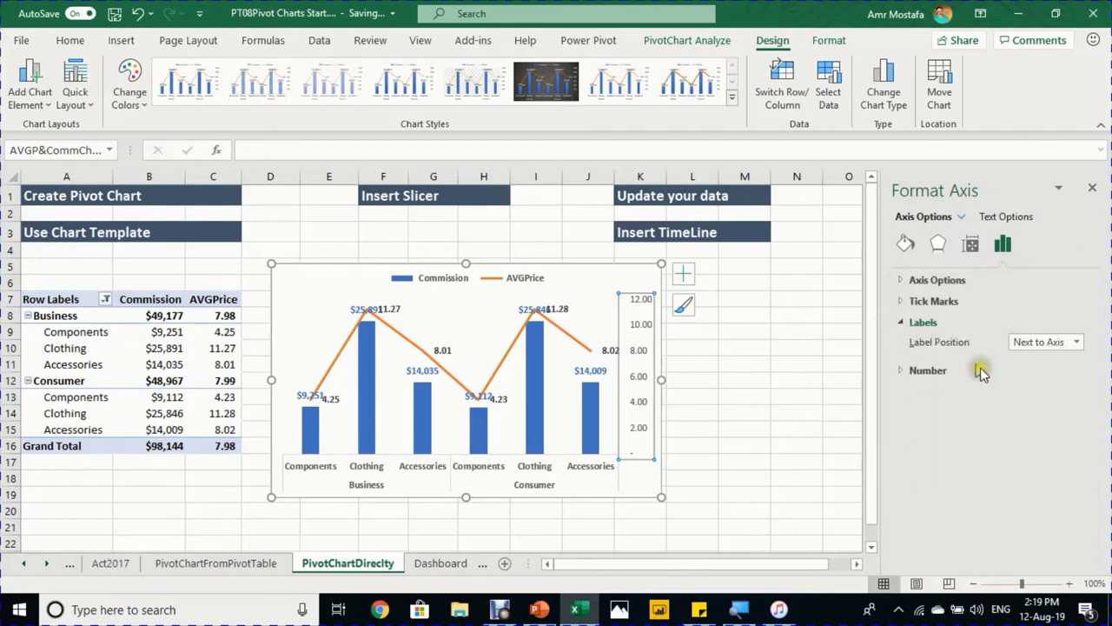
{"action": "left_click", "coordinate": [1061, 344]}
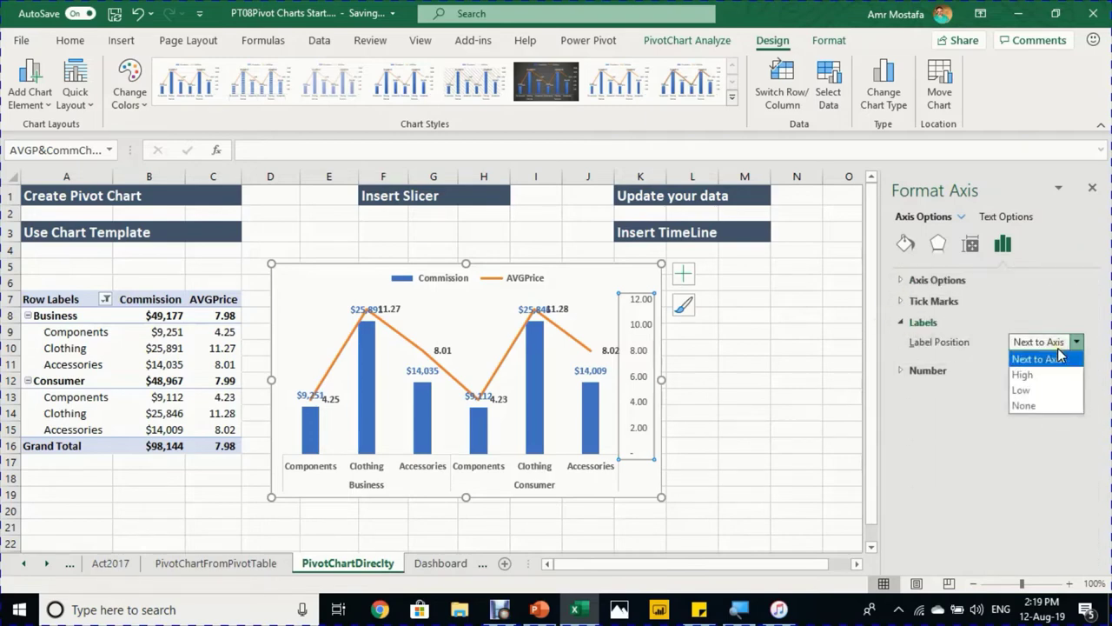
{"action": "left_click", "coordinate": [1026, 406]}
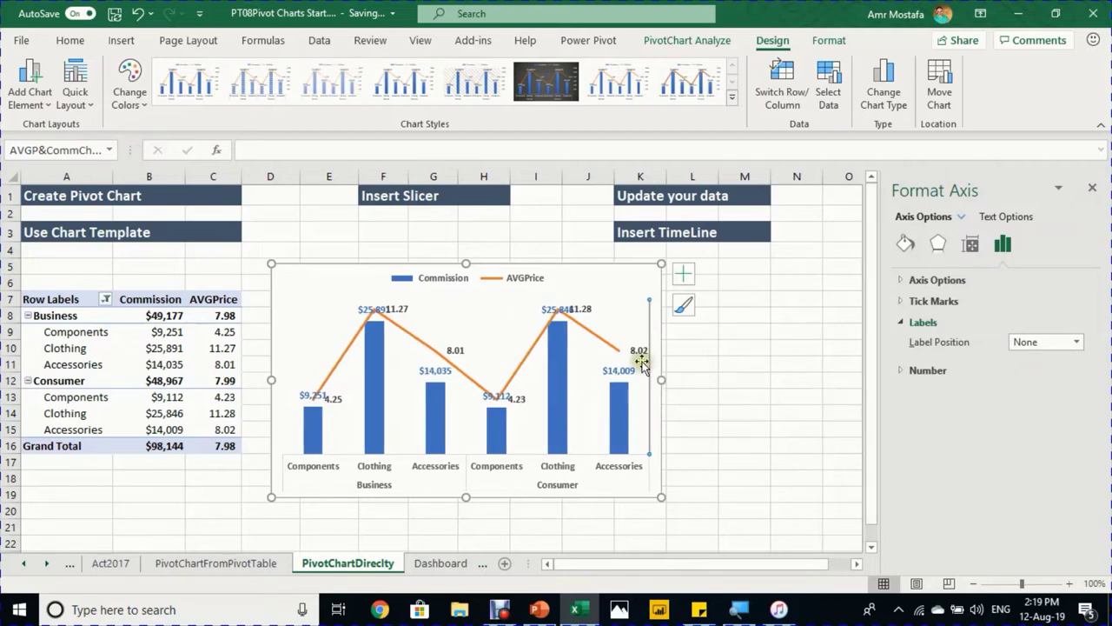
- Position the AVGPrice data labels left of the line and move the Components and Clothing ones clear of the Commission labels
{"action": "key", "text": "Escape"}
{"action": "left_click", "coordinate": [353, 313]}
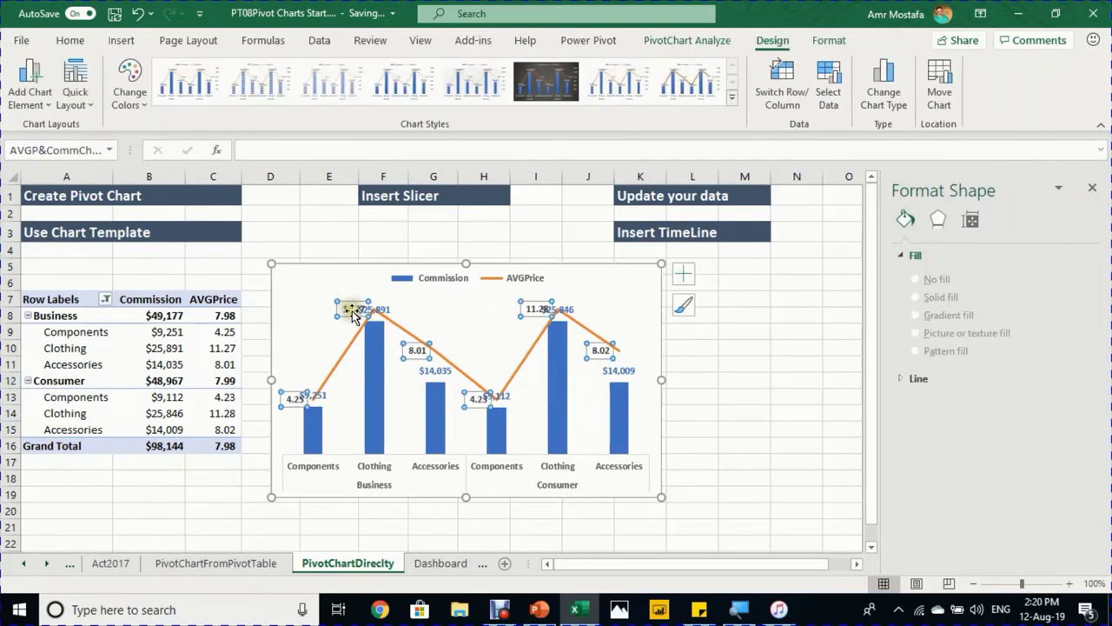
{"action": "left_click", "coordinate": [353, 315]}
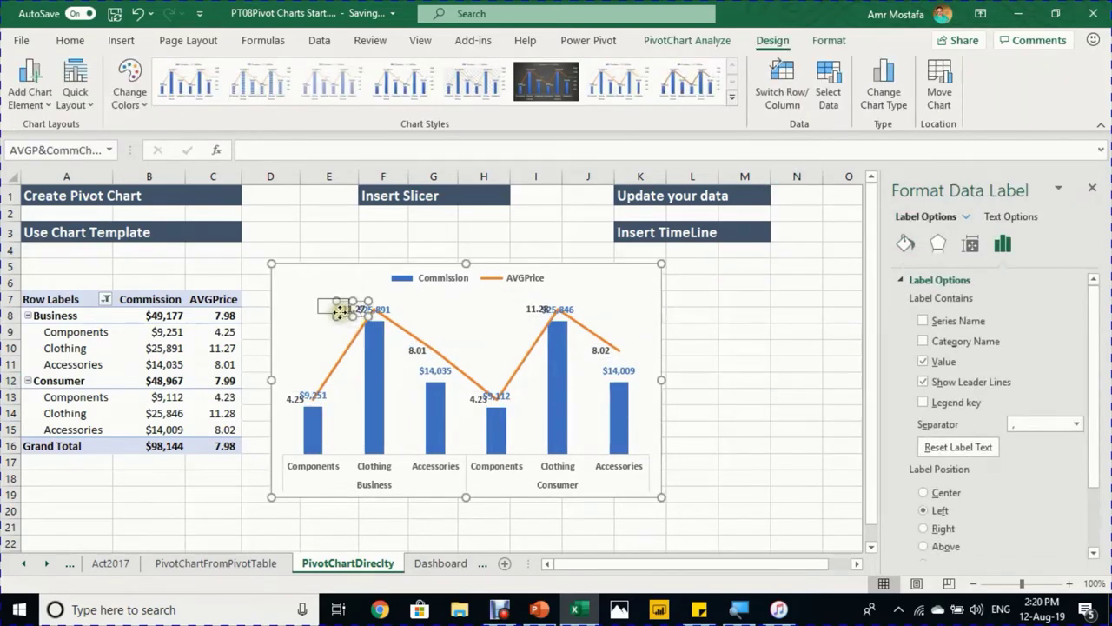
{"action": "left_click", "coordinate": [539, 313]}
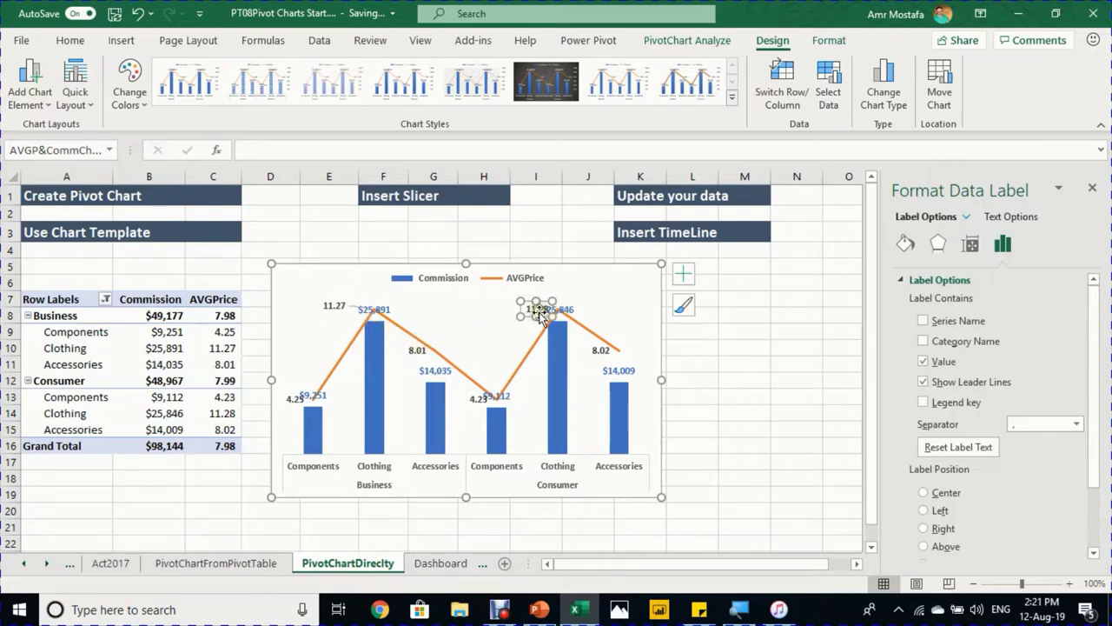
{"action": "left_click_drag", "start_coordinate": [540, 316], "coordinate": [503, 313]}
{"action": "left_click", "coordinate": [793, 348]}
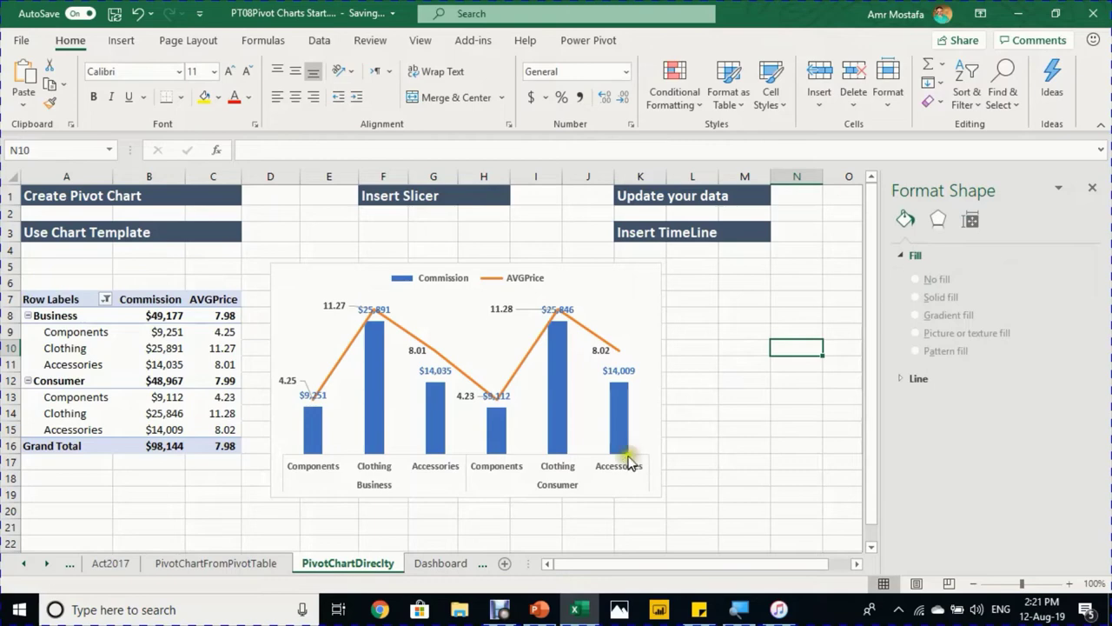
- Recolor the AVGPrice line with the standard dark blue
{"action": "left_click", "coordinate": [532, 349]}
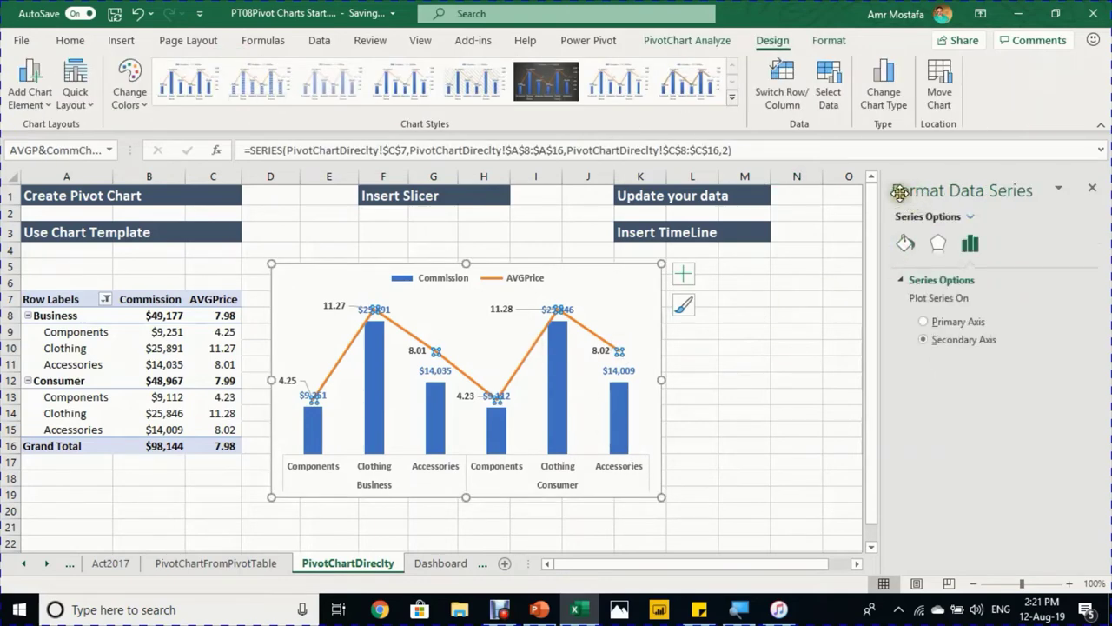
{"action": "left_click", "coordinate": [906, 244]}
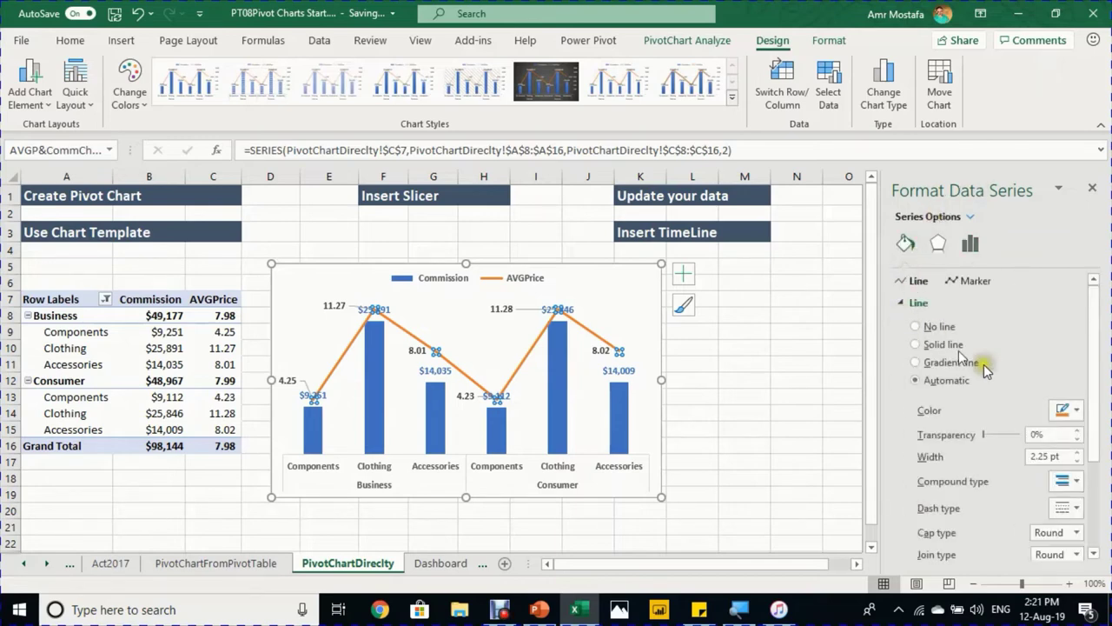
{"action": "left_click", "coordinate": [1077, 412]}
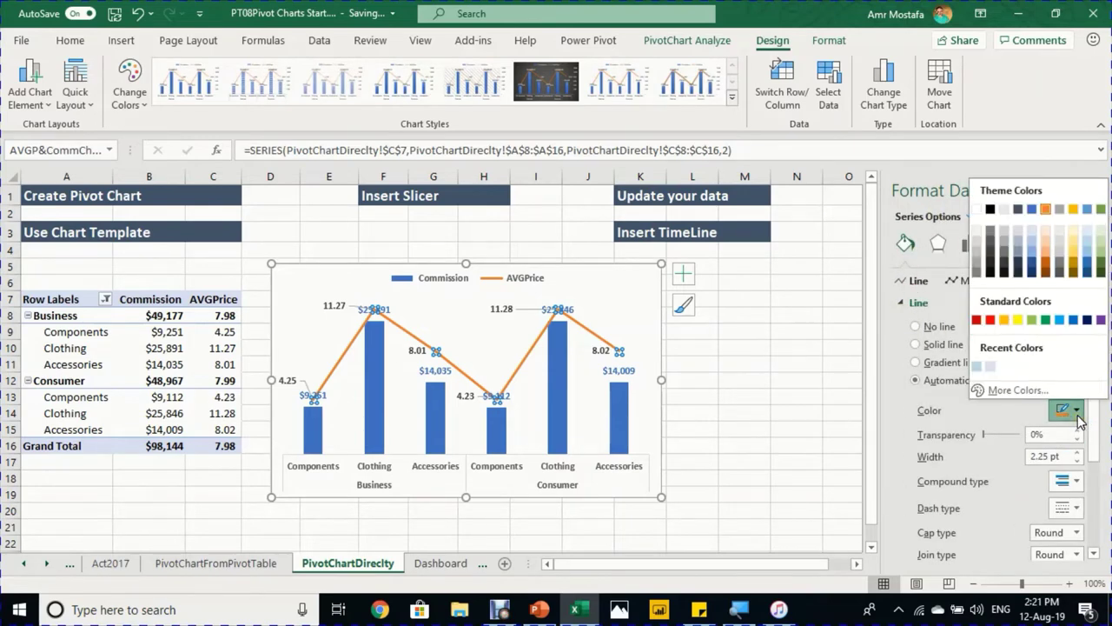
{"action": "left_click", "coordinate": [1087, 320]}
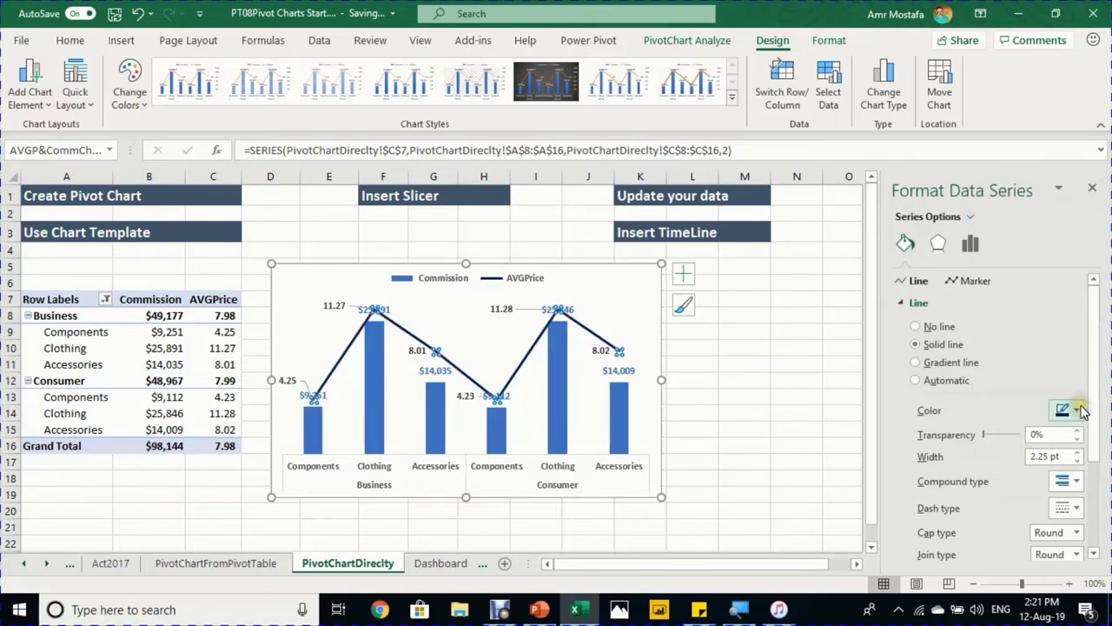
{"action": "left_click", "coordinate": [789, 362]}
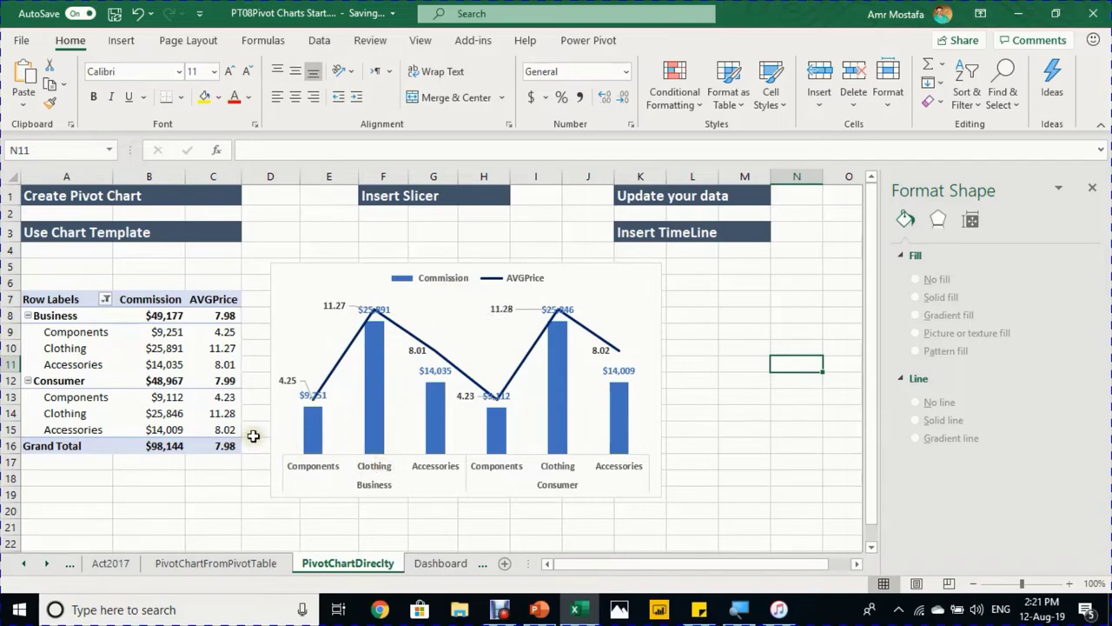
- Add Region as a report filter of the PivotTable and filter it to Alex
{"action": "left_click", "coordinate": [61, 332]}
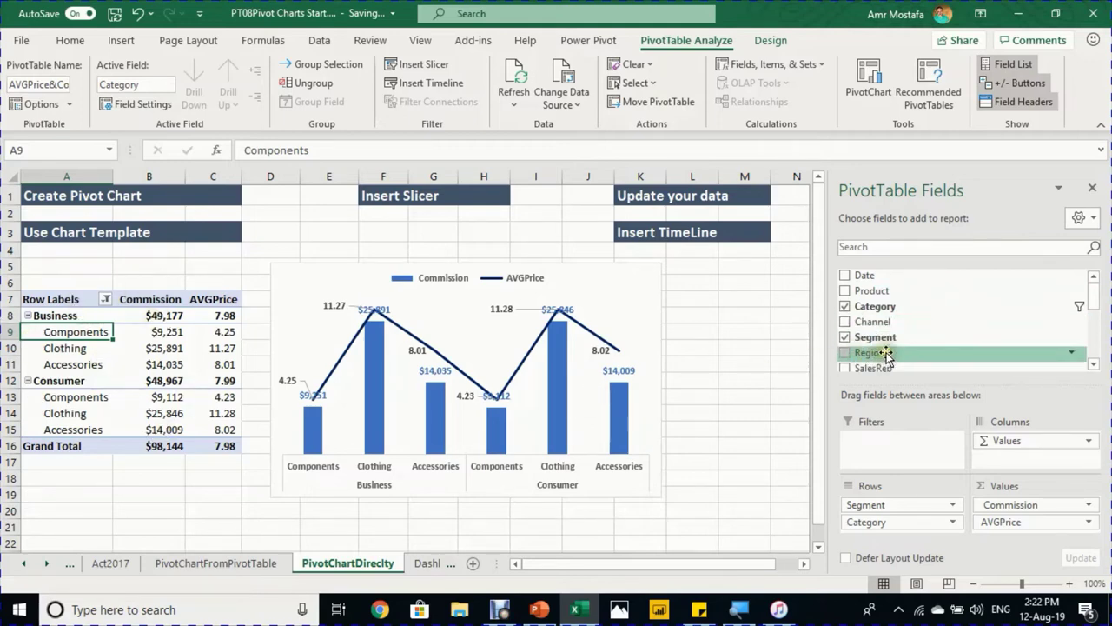
{"action": "left_click_drag", "start_coordinate": [887, 356], "coordinate": [861, 439]}
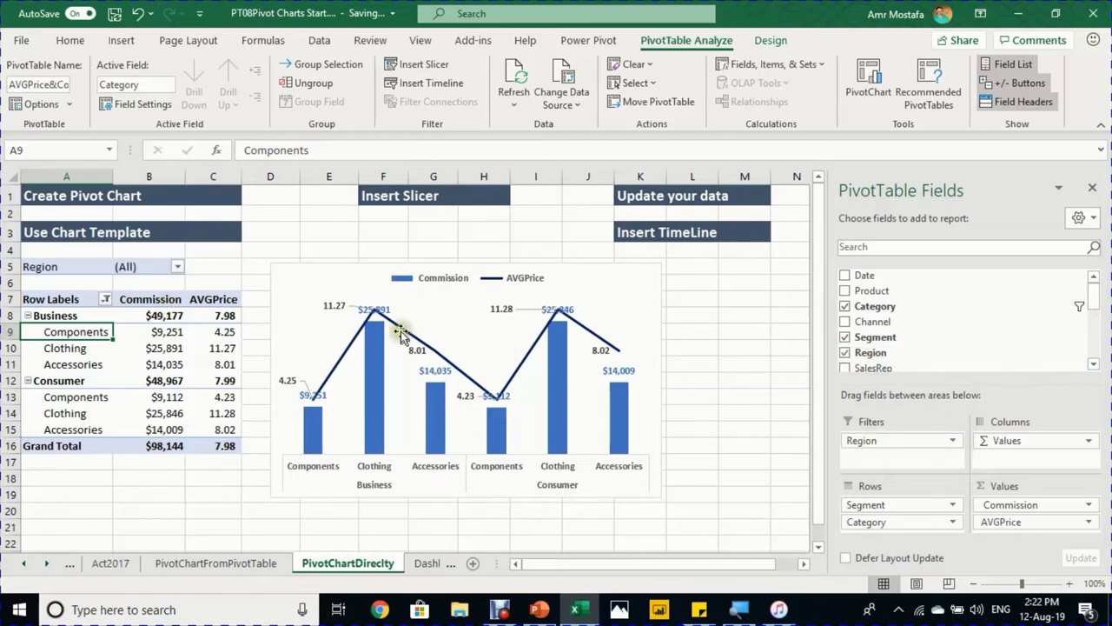
{"action": "left_click", "coordinate": [177, 267]}
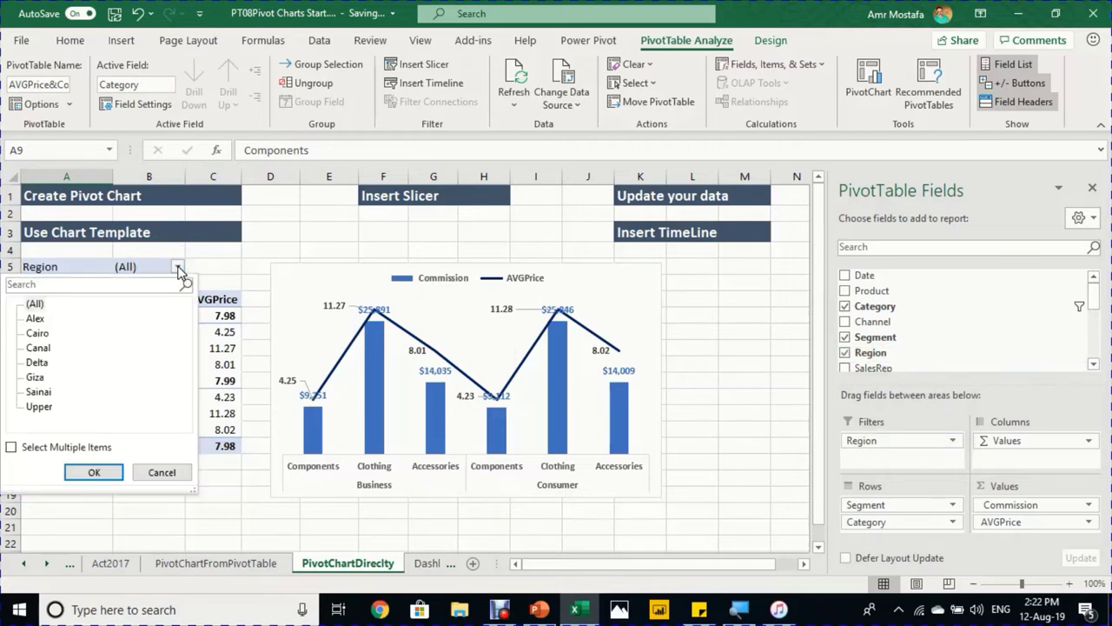
{"action": "left_click", "coordinate": [35, 319]}
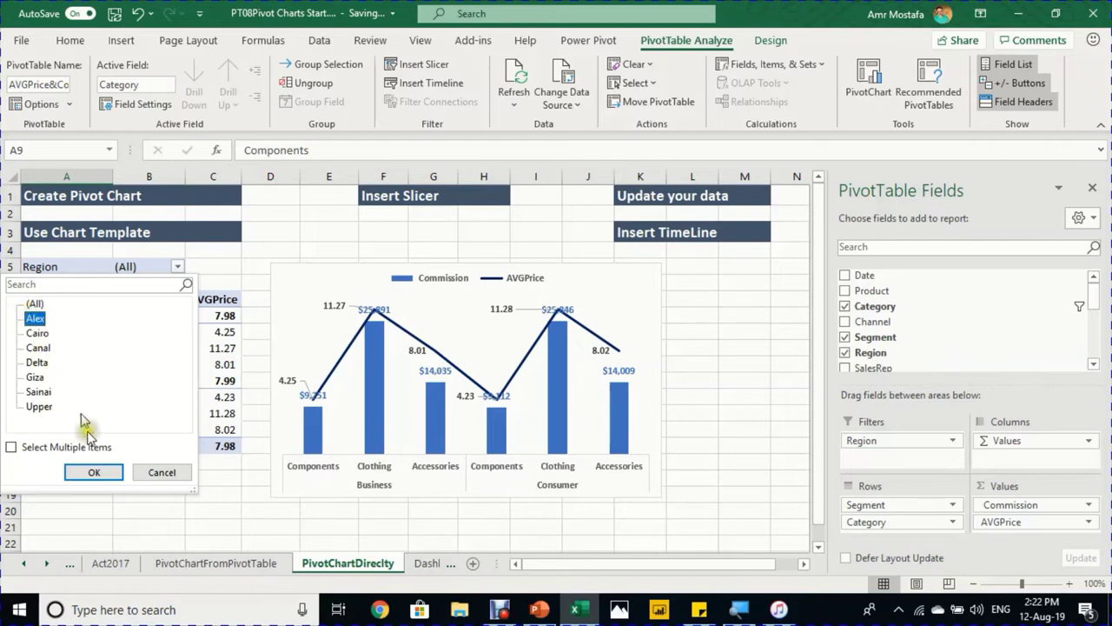
{"action": "left_click", "coordinate": [97, 471]}
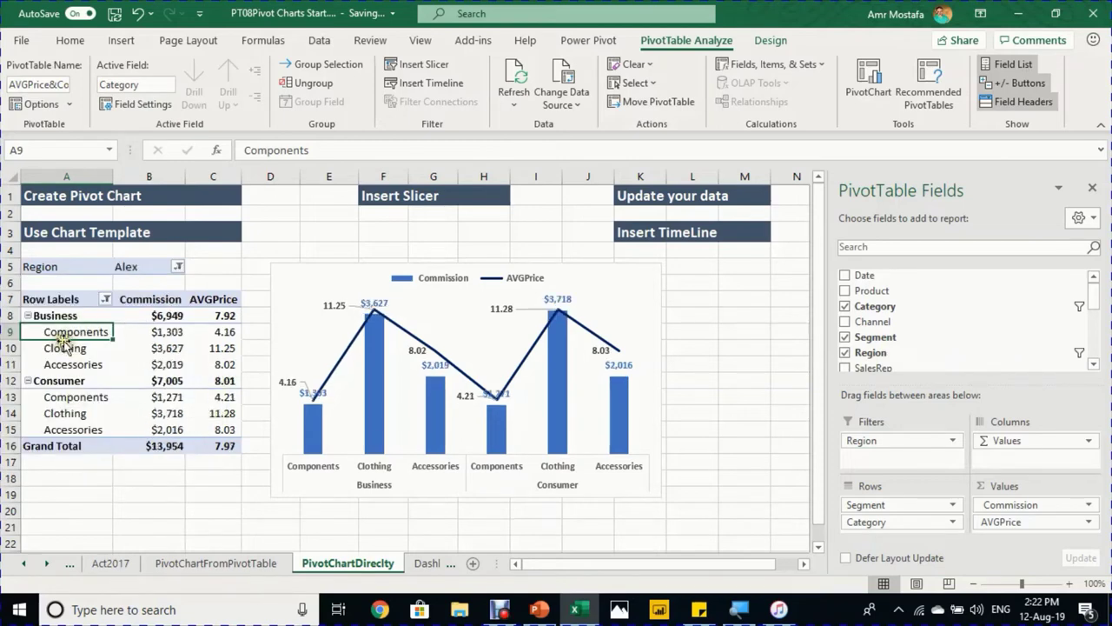
- Remove the Region field from the PivotTable's report filters
{"action": "left_click", "coordinate": [178, 266]}
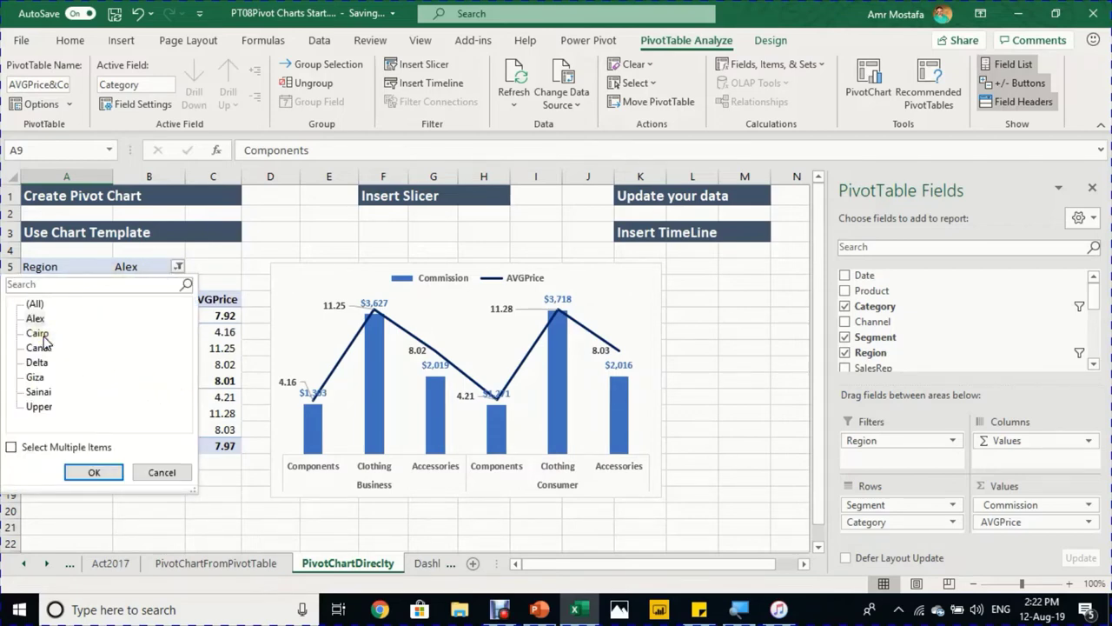
{"action": "left_click", "coordinate": [868, 440]}
{"action": "left_click_drag", "start_coordinate": [902, 446], "coordinate": [873, 335]}
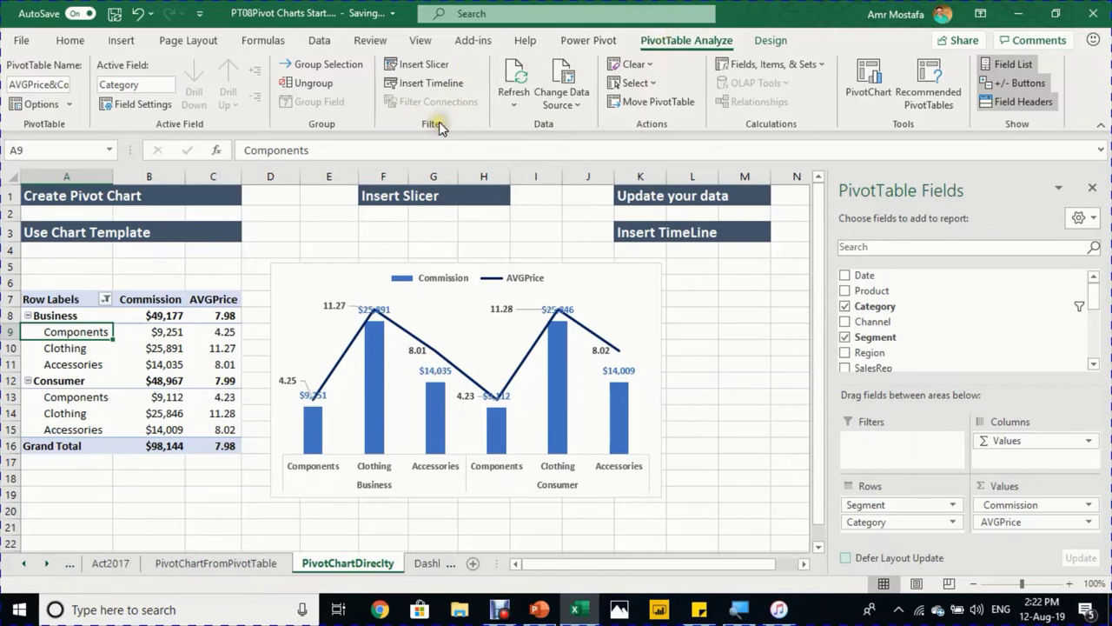
- Add a Region slicer for the PivotTable and place it directly beside the PivotChart
{"action": "left_click", "coordinate": [426, 66]}
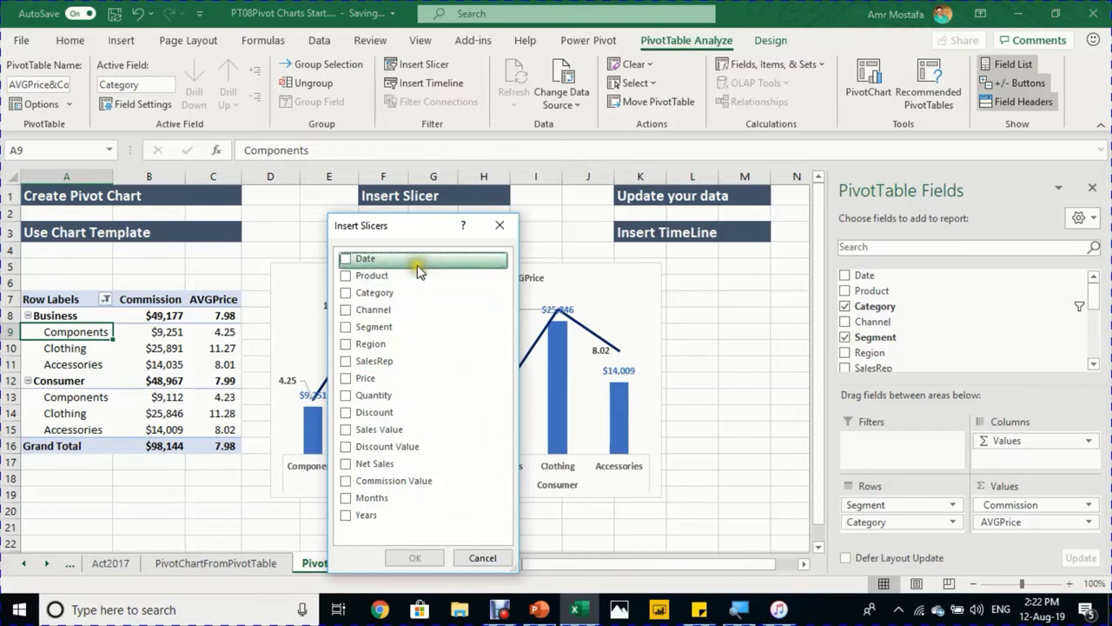
{"action": "left_click", "coordinate": [485, 560]}
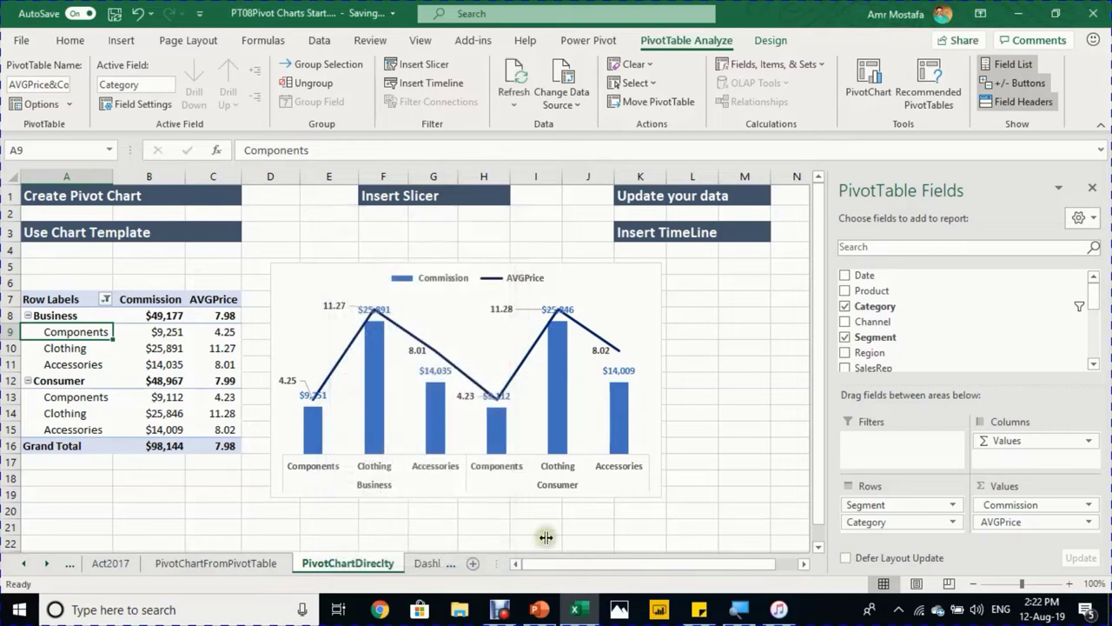
{"action": "right_click", "coordinate": [901, 356]}
{"action": "left_click", "coordinate": [947, 437]}
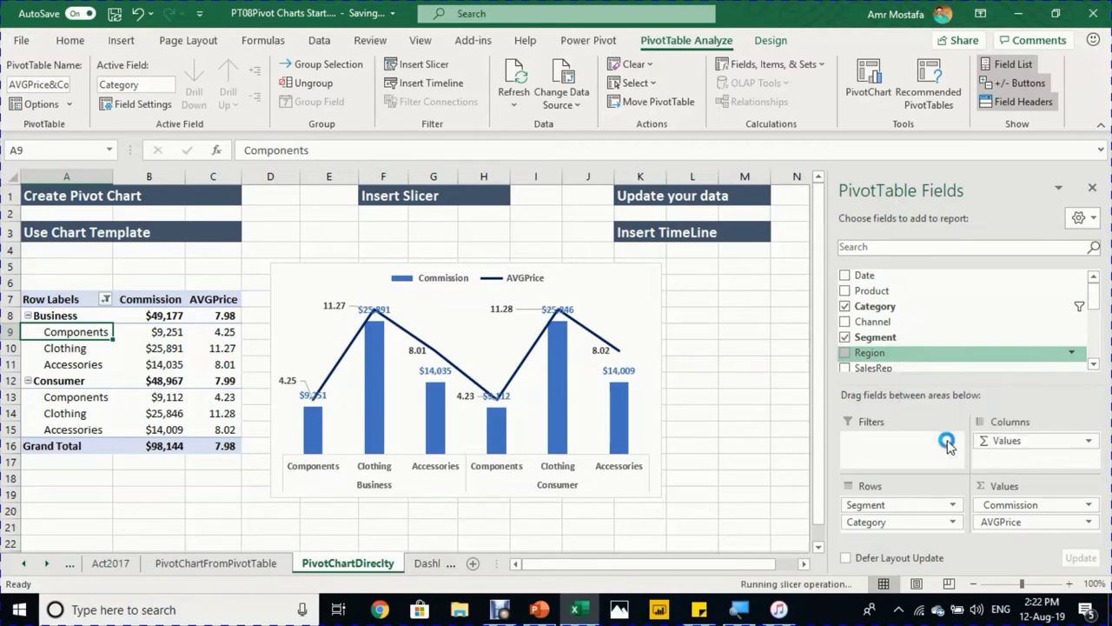
{"action": "left_click_drag", "start_coordinate": [444, 274], "coordinate": [757, 269]}
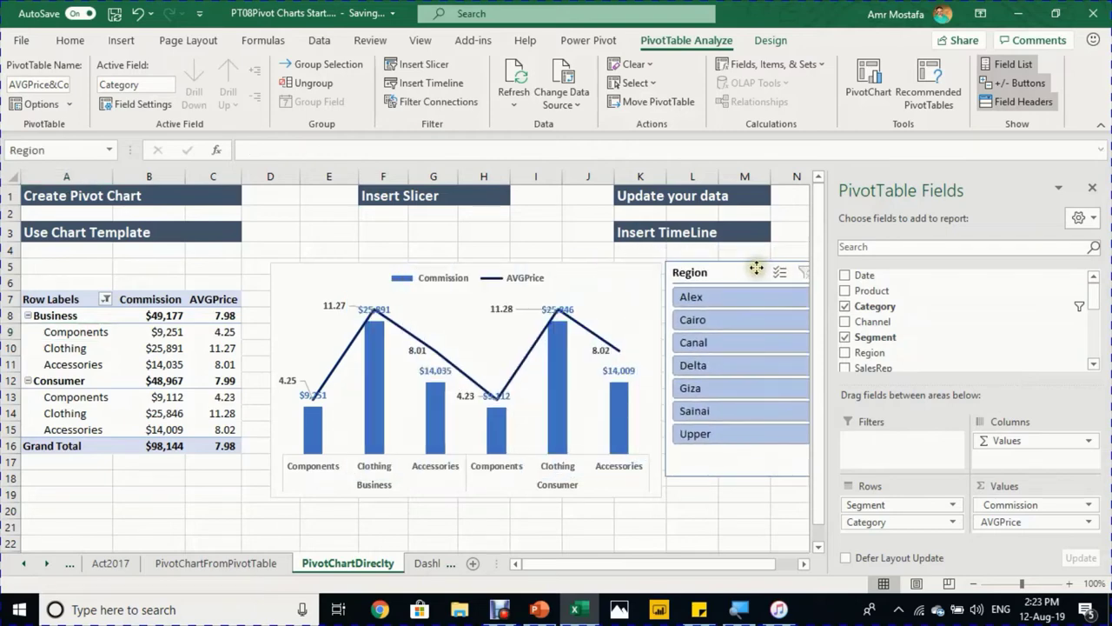
- Filter the PivotChart by Alex, Cairo and Canal in turn with the Region slicer, and clear its filter
{"action": "left_click", "coordinate": [720, 298]}
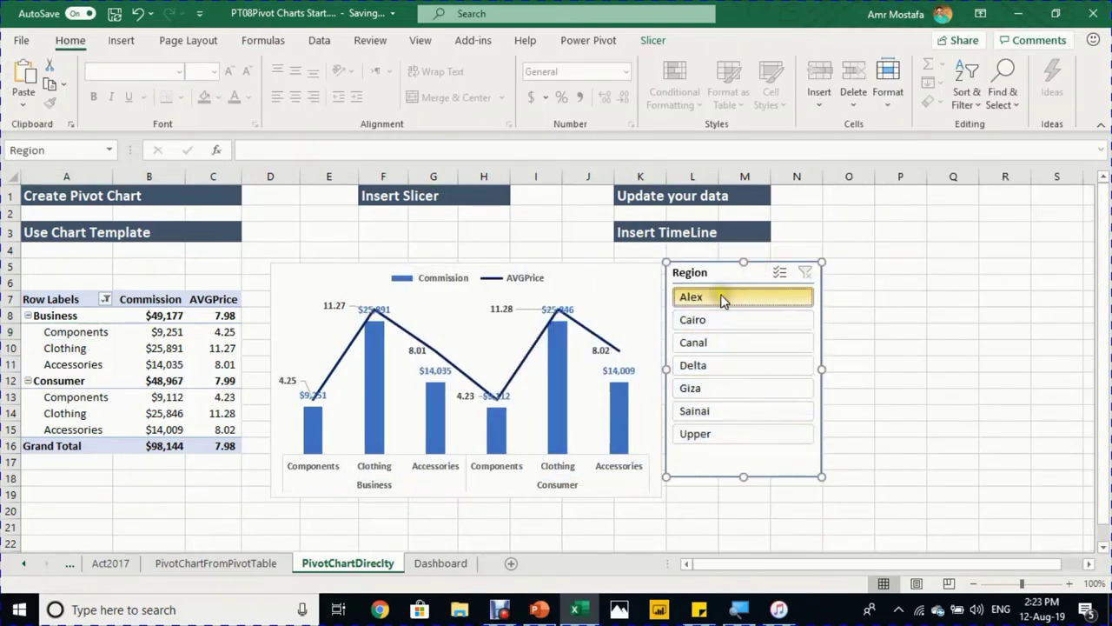
{"action": "left_click", "coordinate": [724, 318]}
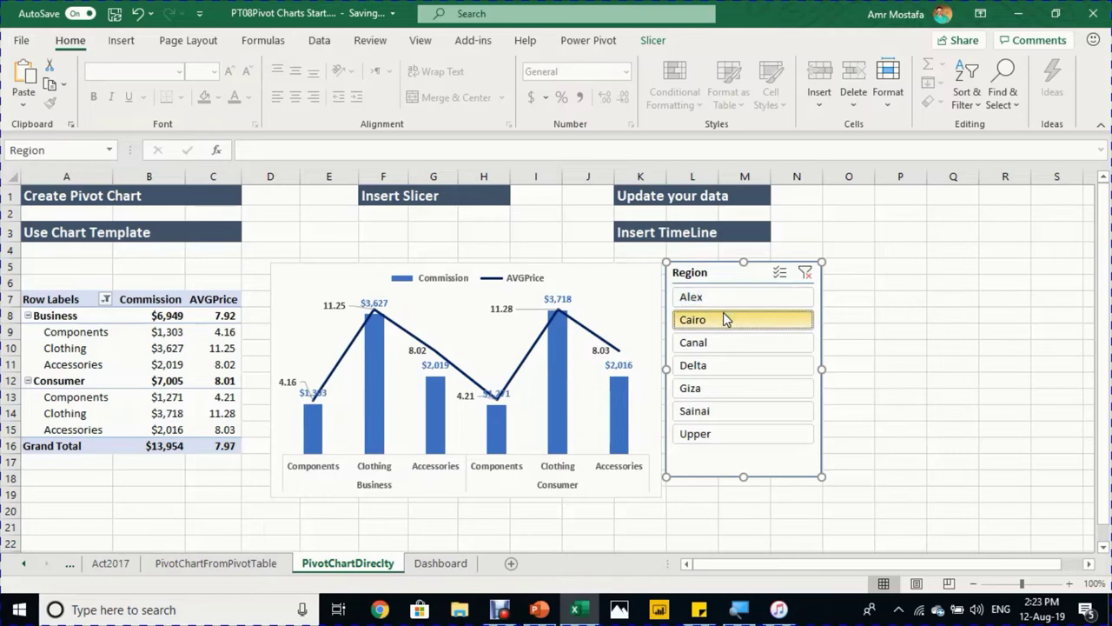
{"action": "left_click", "coordinate": [722, 343]}
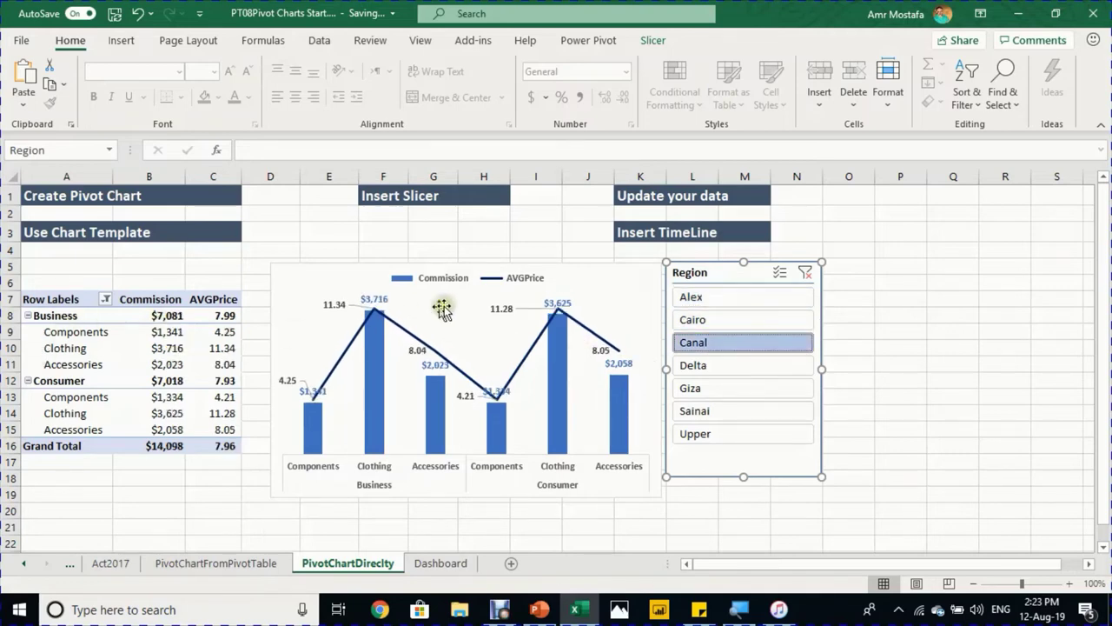
{"action": "left_click", "coordinate": [806, 273]}
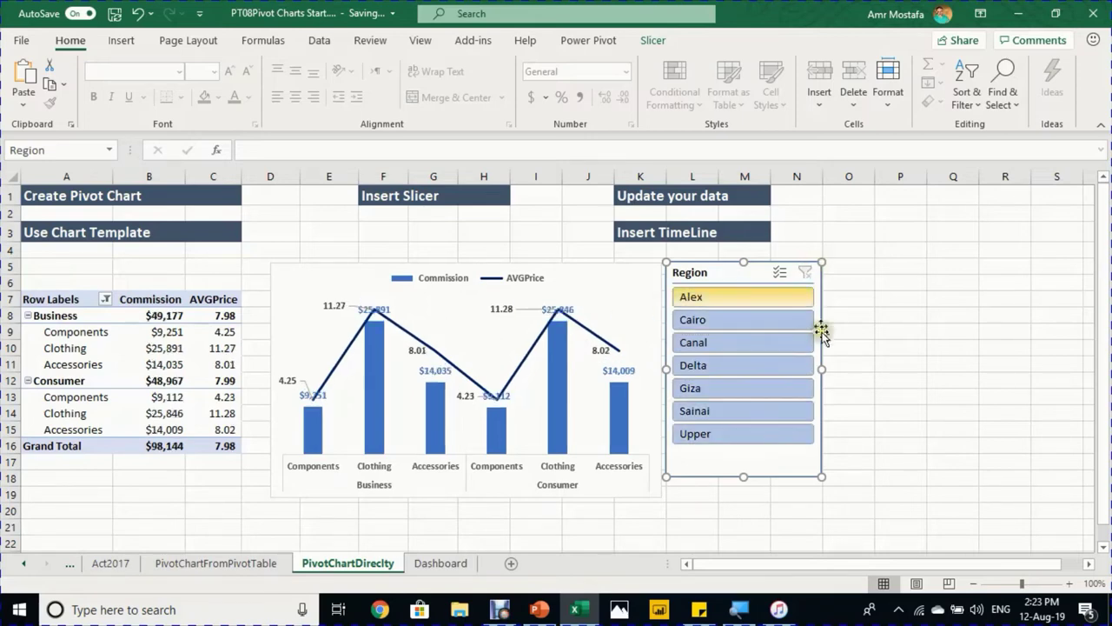
- Narrow the Region slicer beside the chart and reselect the PivotTable
{"action": "left_click_drag", "start_coordinate": [808, 358], "coordinate": [761, 360]}
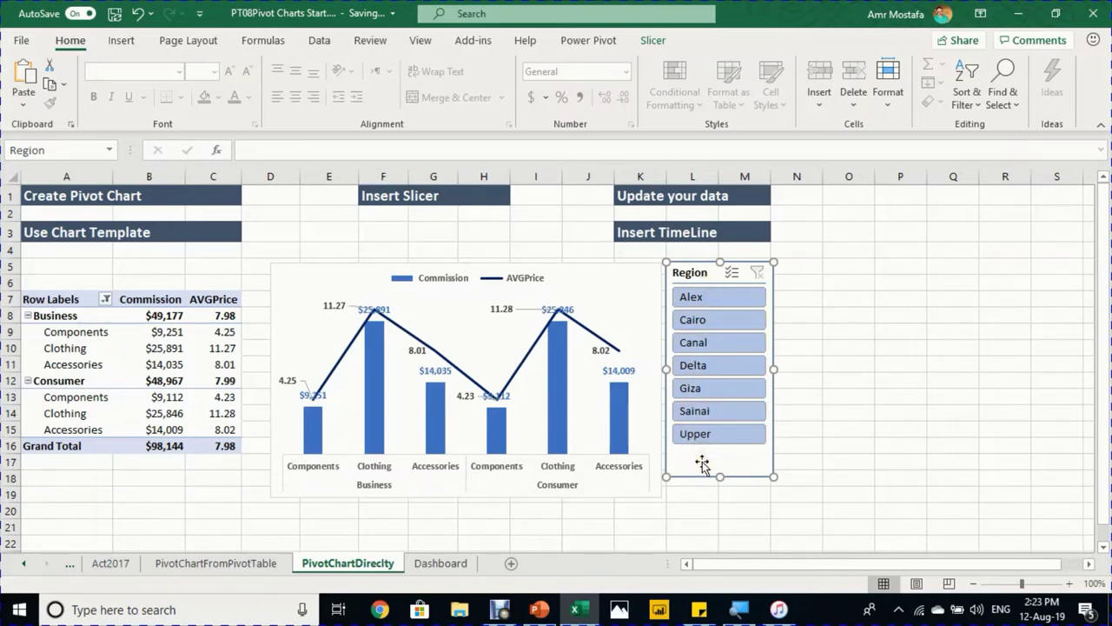
{"action": "left_click", "coordinate": [137, 331]}
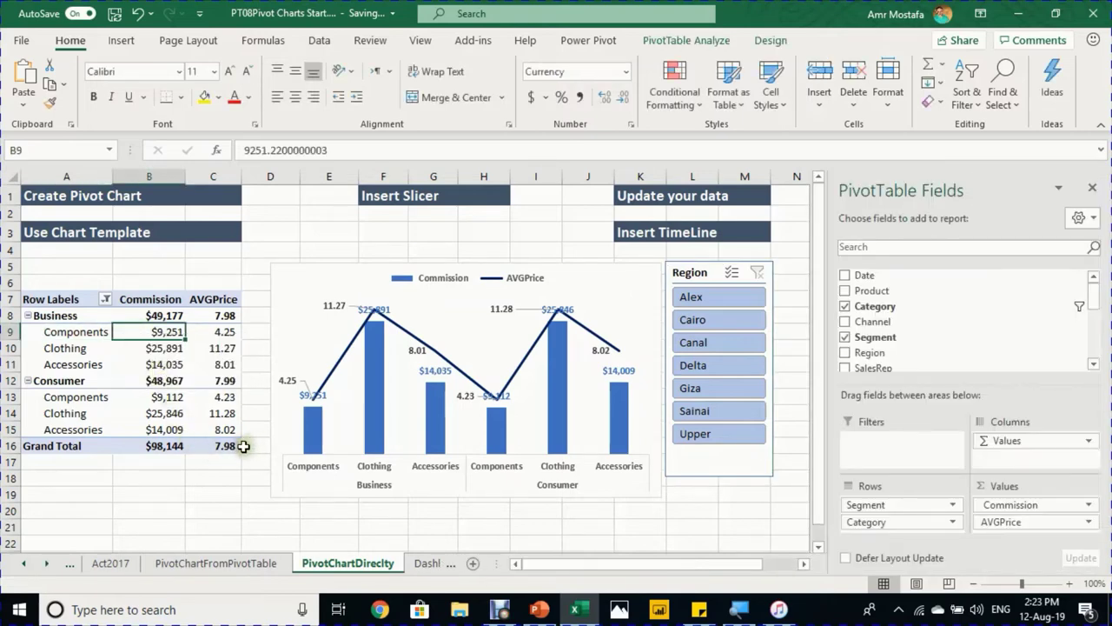
- Copy all data rows below the header row of the Act2017 sheet
{"action": "left_click", "coordinate": [24, 563]}
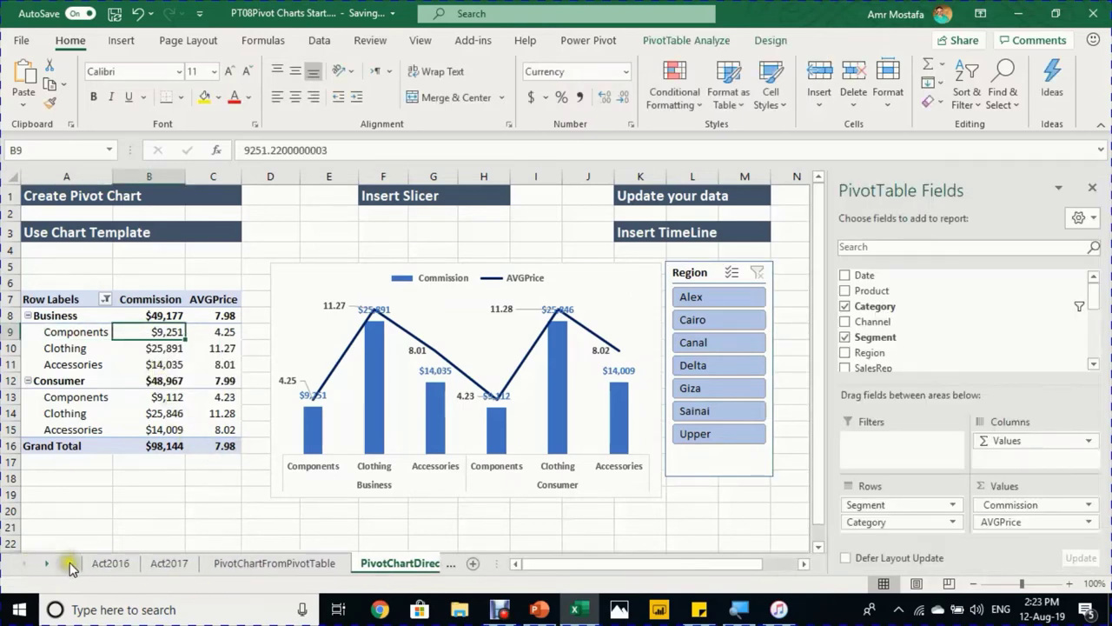
{"action": "left_click", "coordinate": [109, 565]}
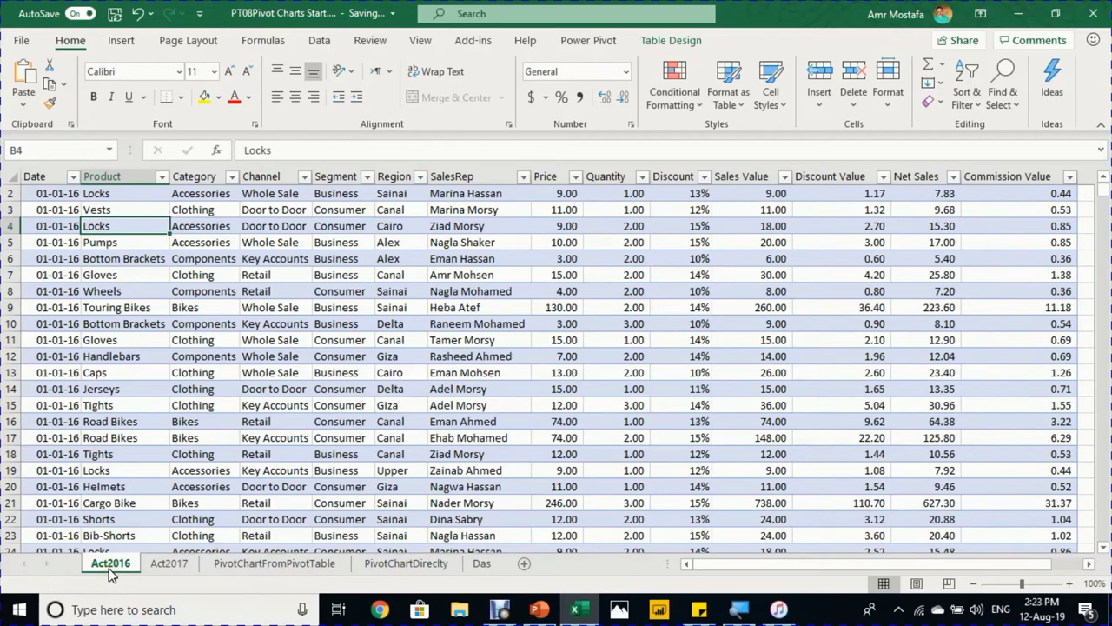
{"action": "left_click", "coordinate": [166, 564]}
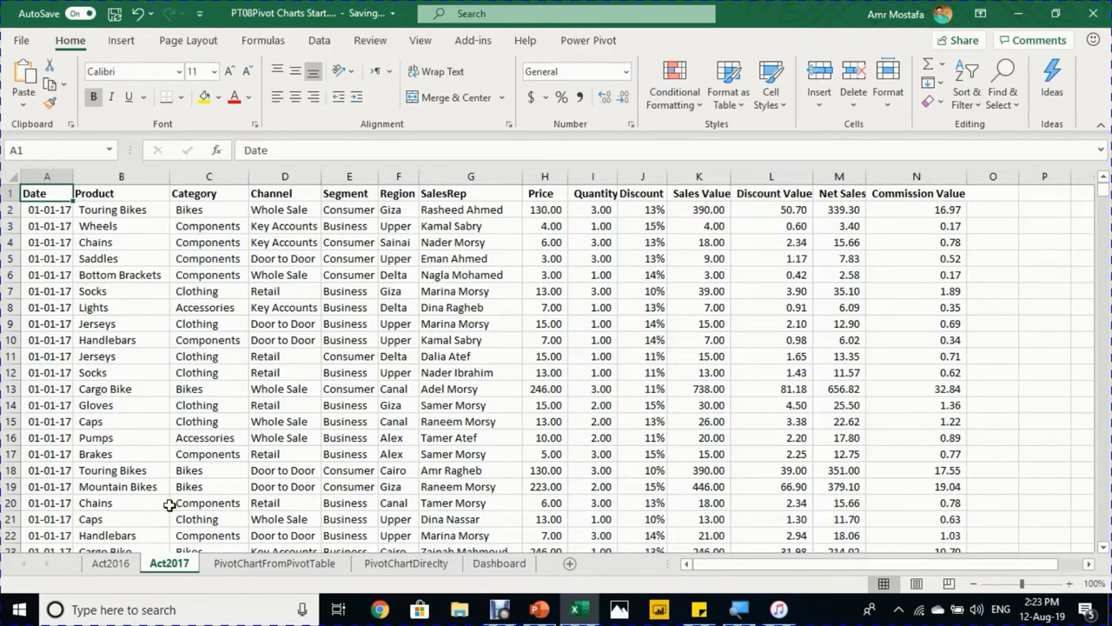
{"action": "key", "text": "Down"}
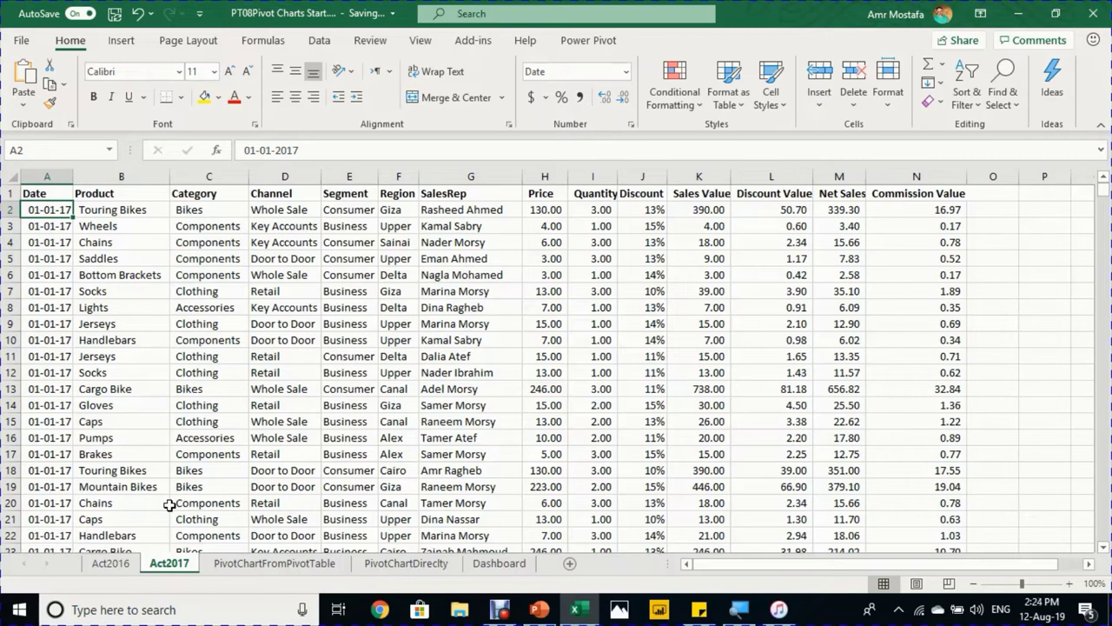
{"action": "key", "text": "ctrl+shift+Down"}
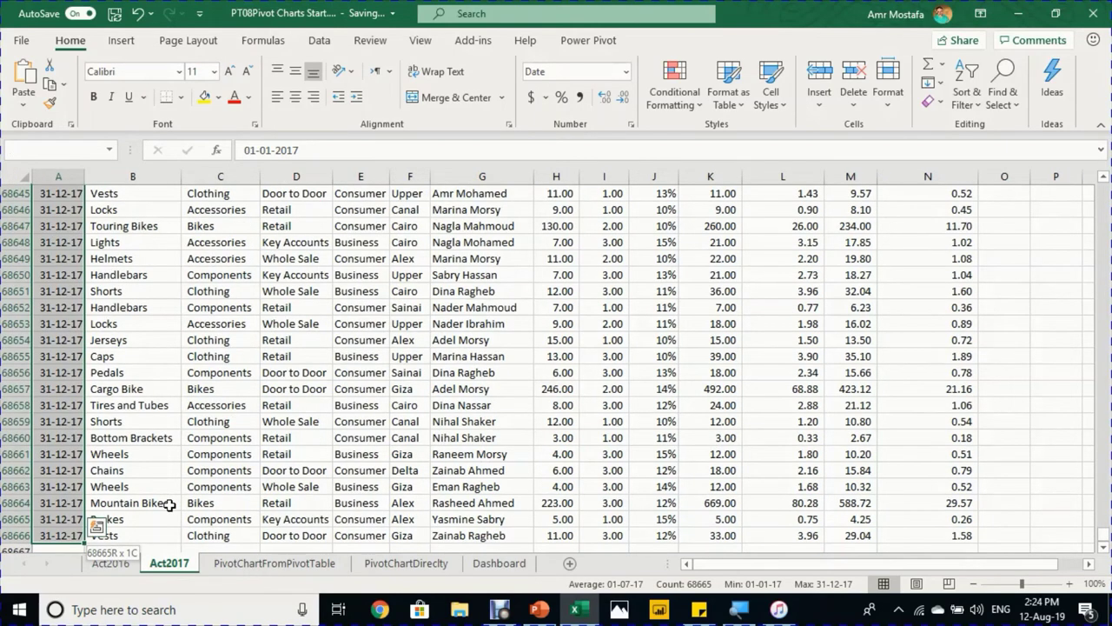
{"action": "key", "text": "ctrl+shift+Right"}
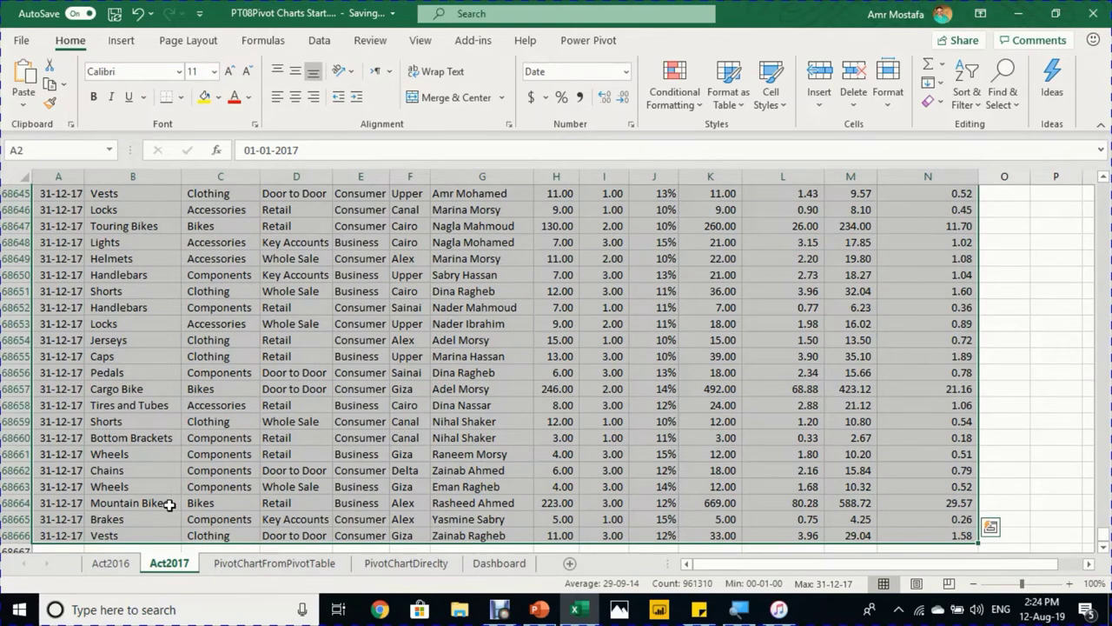
{"action": "key", "text": "ctrl+c"}
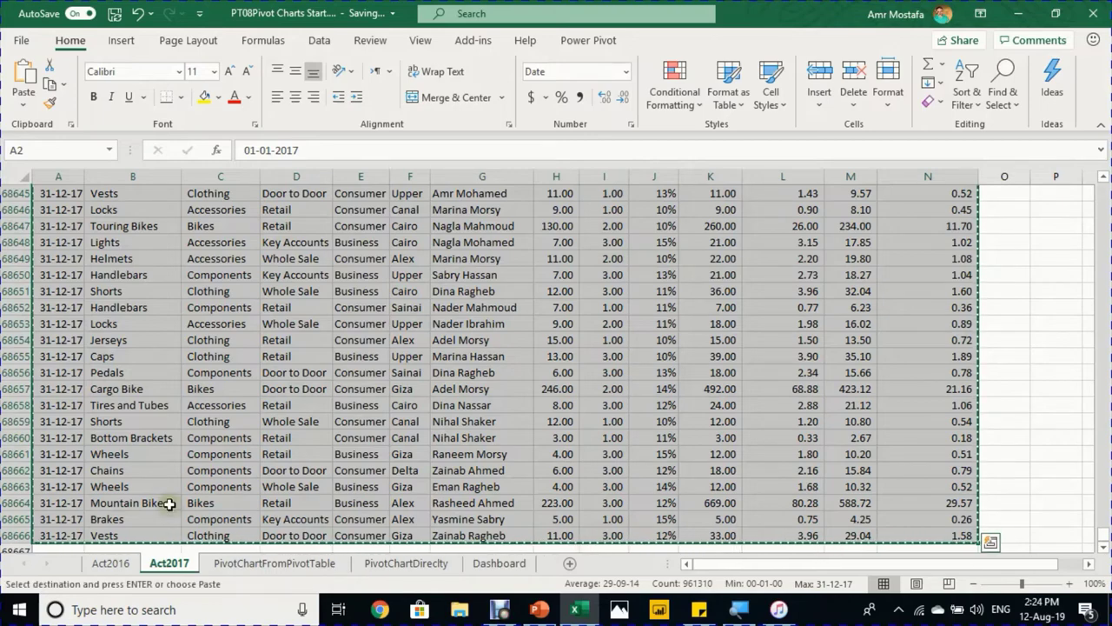
- Paste the copied 2017 rows directly below the last row of the Act2016 table, starting at cell A68999
{"action": "left_click", "coordinate": [106, 563]}
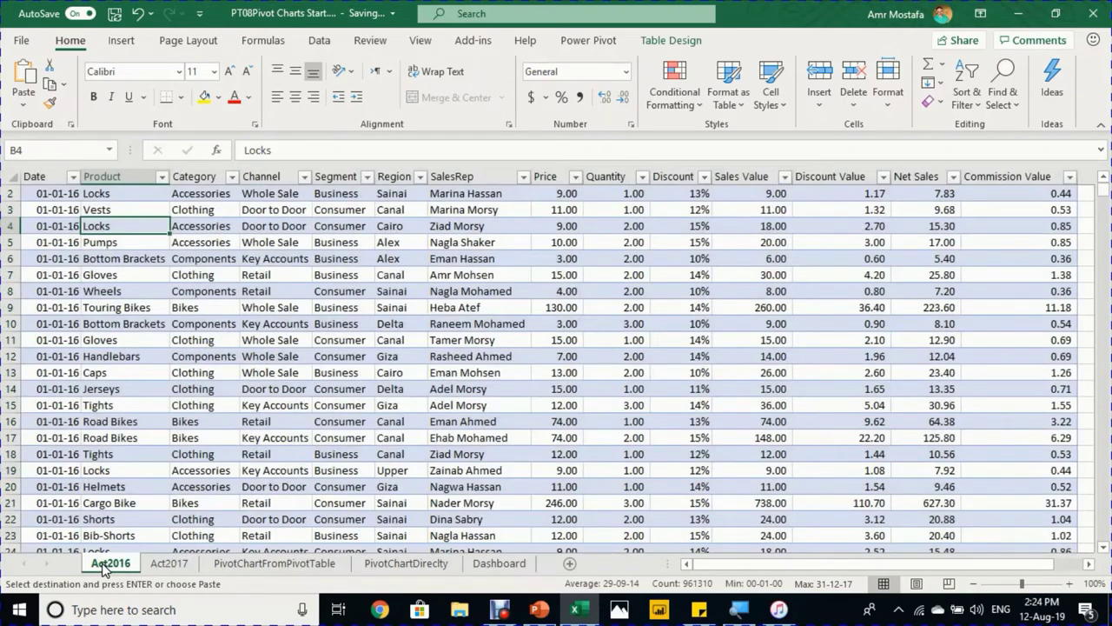
{"action": "left_click", "coordinate": [64, 494]}
{"action": "key", "text": "Down"}
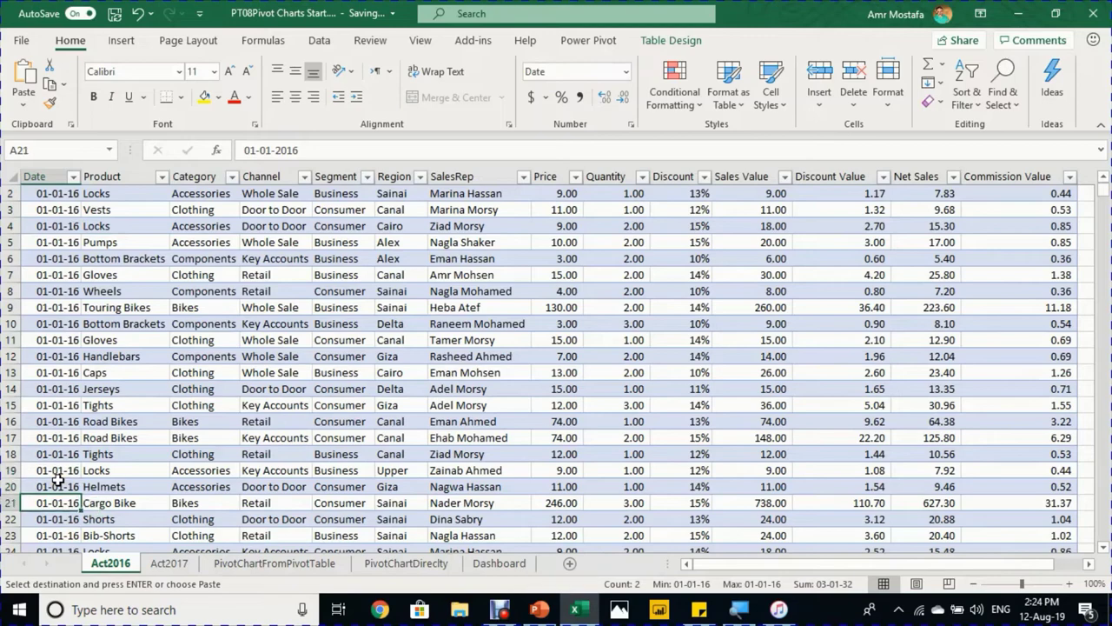
{"action": "key", "text": "ctrl+Down"}
{"action": "key", "text": "Down"}
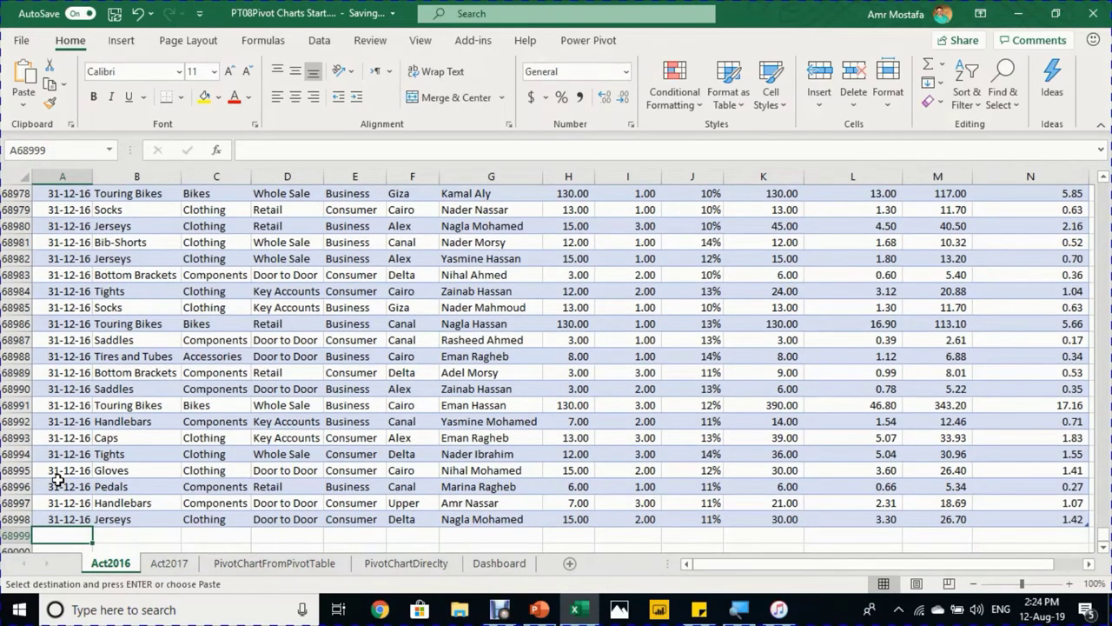
{"action": "key", "text": "ctrl+v"}
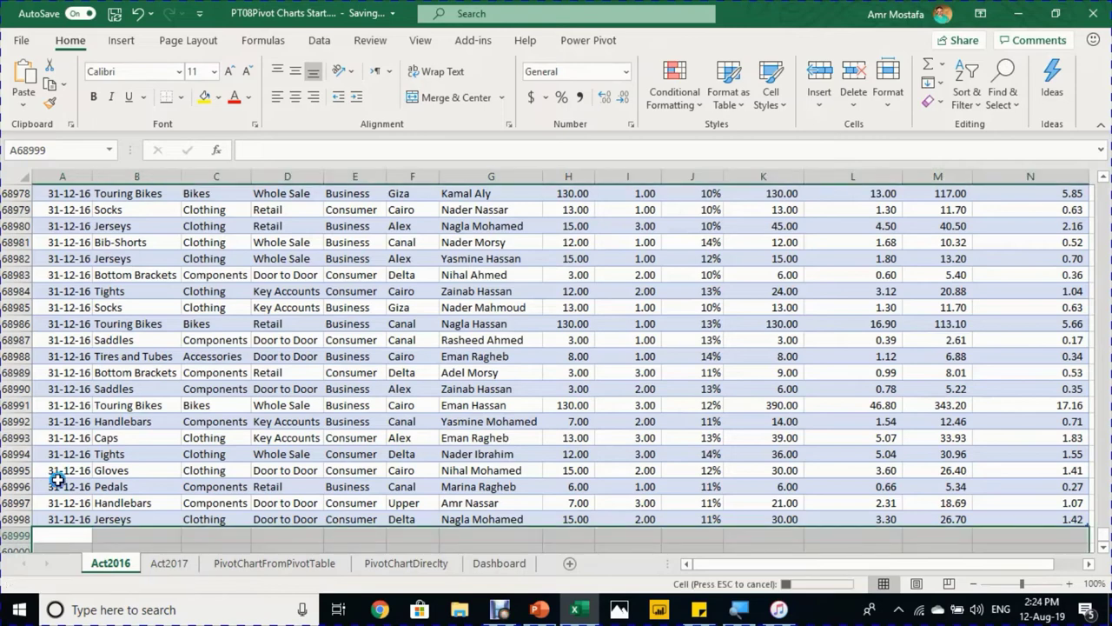
{"action": "left_click", "coordinate": [170, 438]}
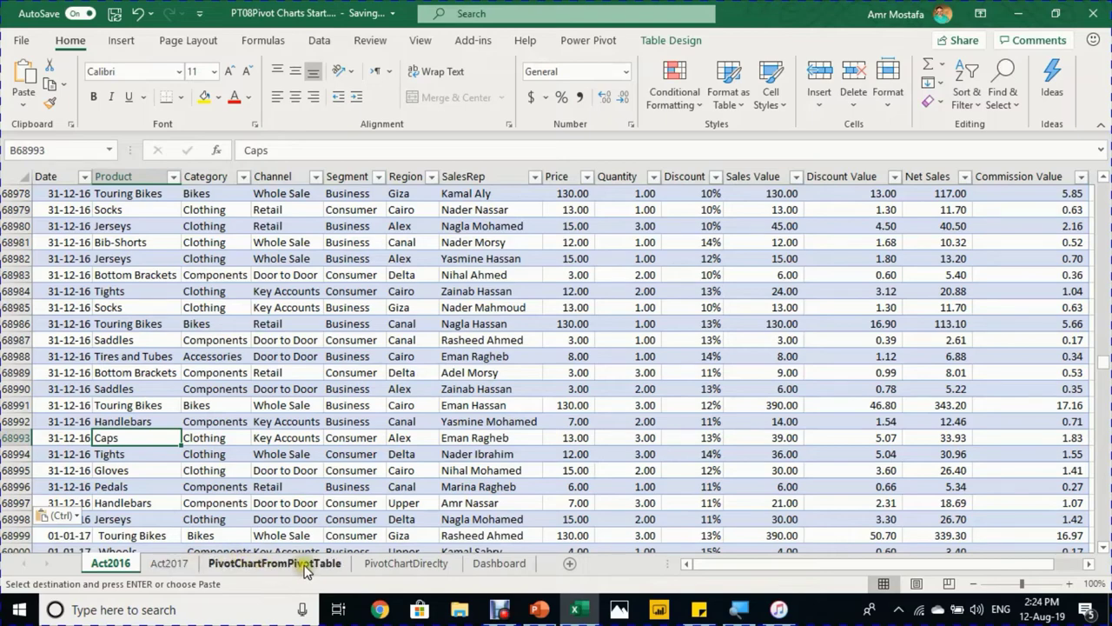
- Refresh the PivotTable on the PivotChartDireclty sheet
{"action": "left_click", "coordinate": [394, 566]}
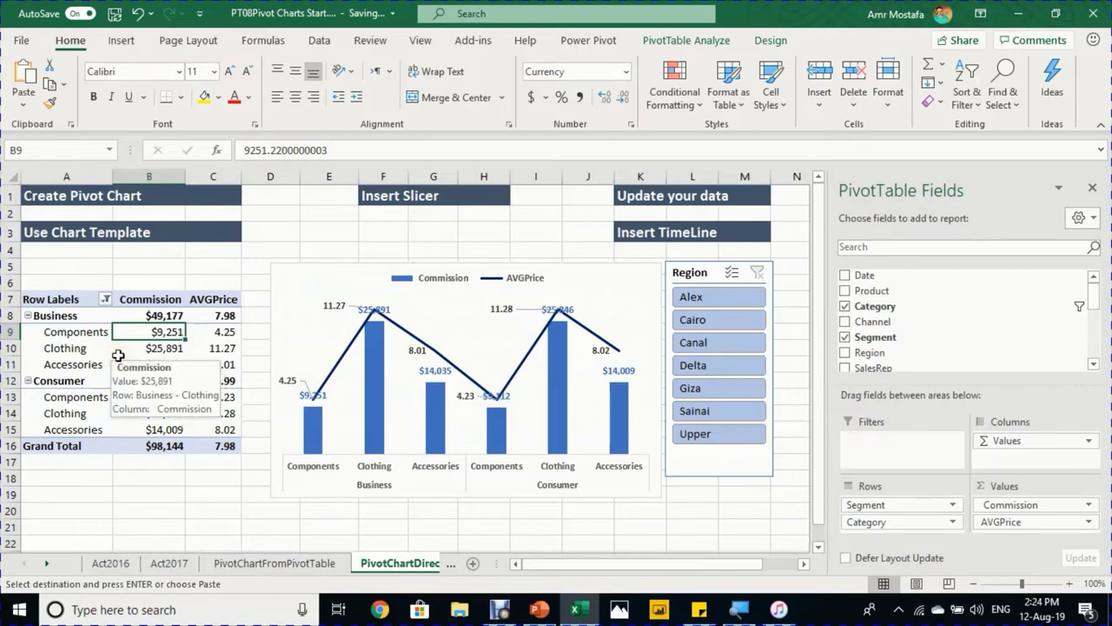
{"action": "right_click", "coordinate": [145, 336]}
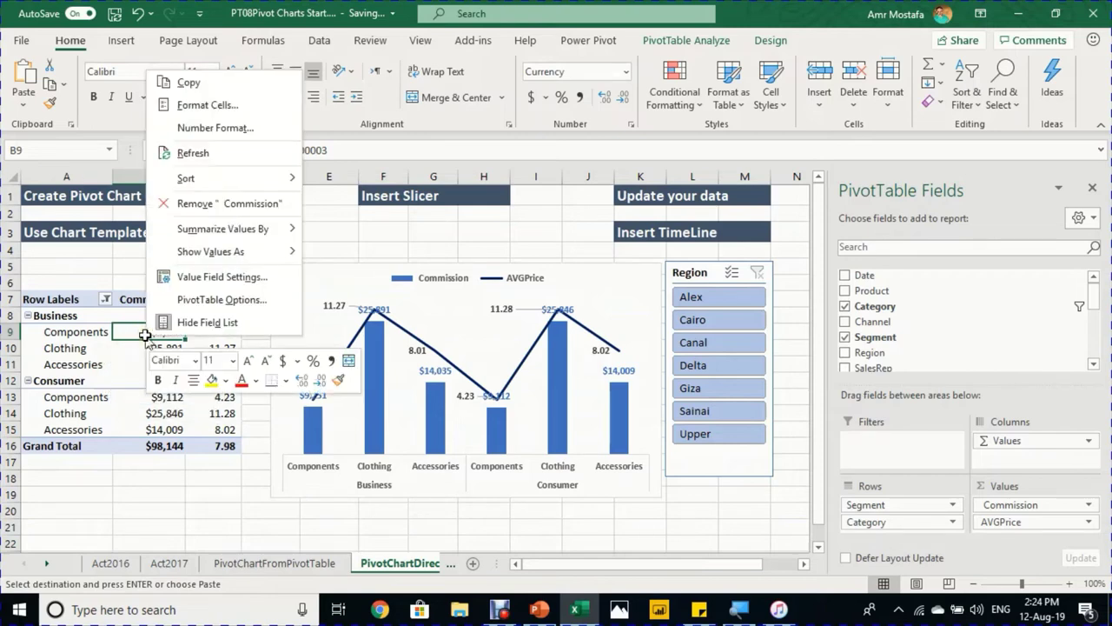
{"action": "left_click", "coordinate": [245, 166]}
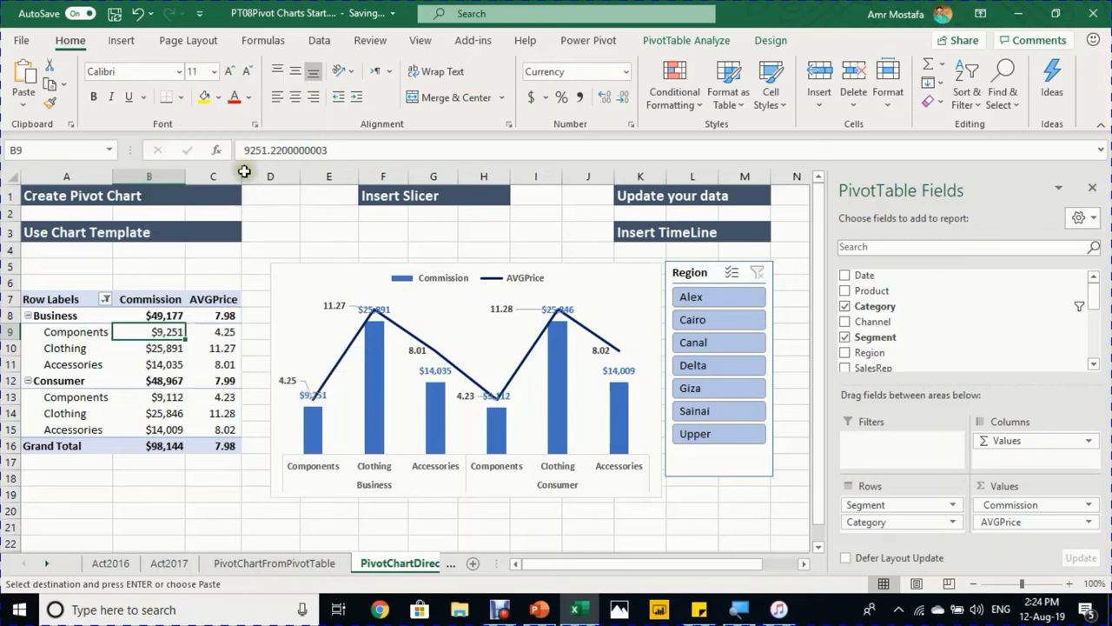
{"action": "left_click", "coordinate": [267, 425]}
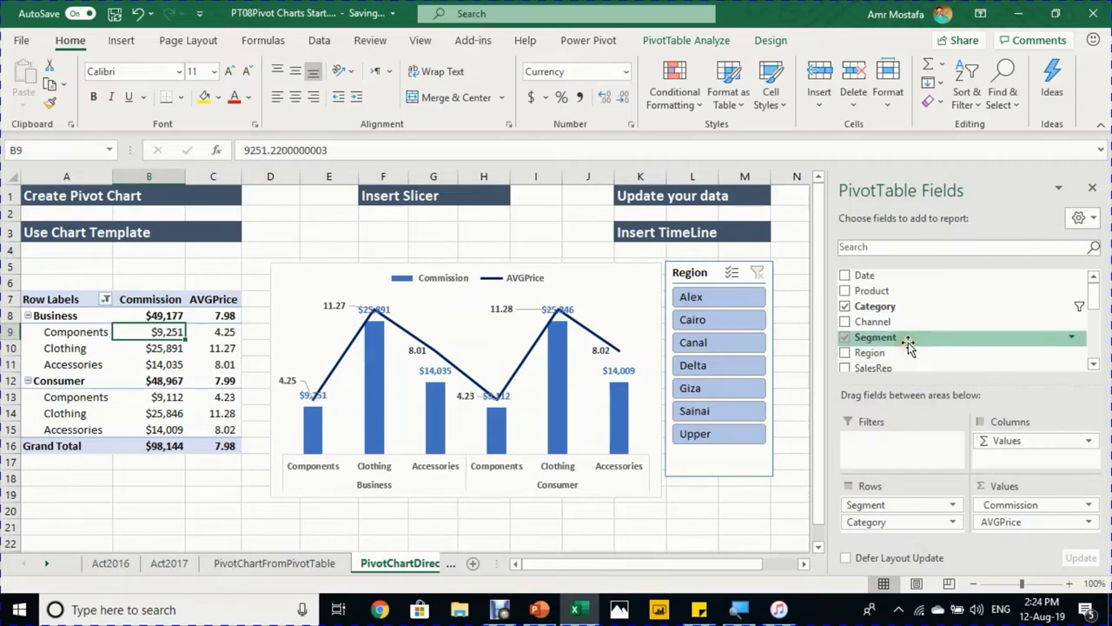
- Add Years as the outermost row field of the PivotTable and check its 2016 and 2017 groups
{"action": "scroll", "coordinate": [904, 339], "scroll_direction": "down", "scroll_amount": 5}
{"action": "left_click_drag", "start_coordinate": [906, 346], "coordinate": [918, 502]}
{"action": "left_click", "coordinate": [75, 314]}
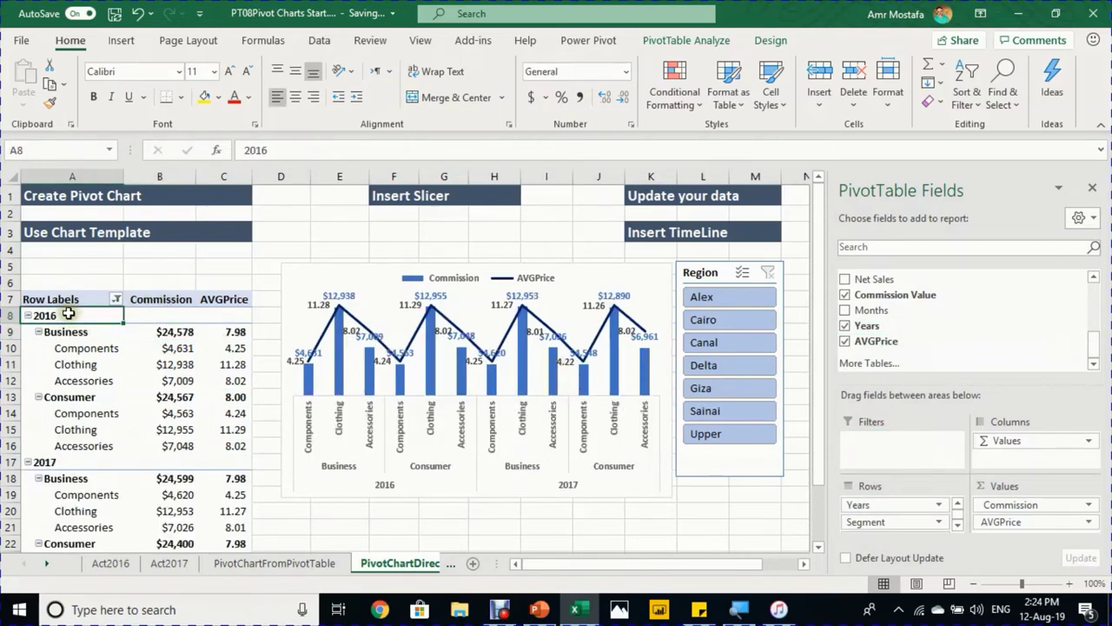
{"action": "scroll", "coordinate": [93, 391], "scroll_direction": "down", "scroll_amount": 1}
{"action": "left_click", "coordinate": [92, 404]}
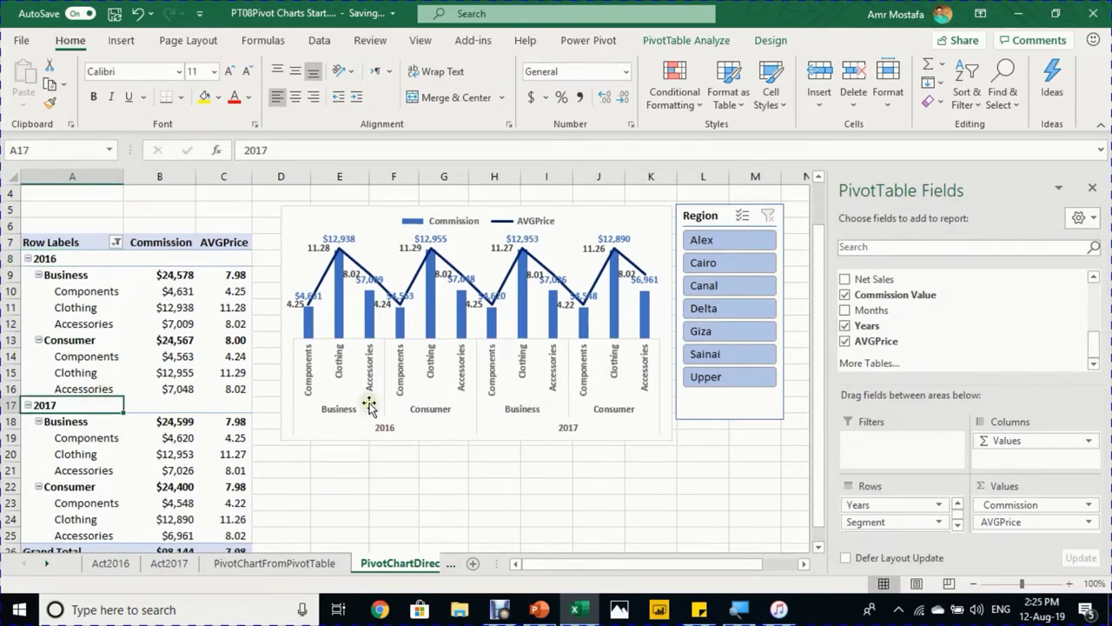
- Remove the Years field from the PivotTable's rows
{"action": "left_click_drag", "start_coordinate": [858, 504], "coordinate": [760, 491]}
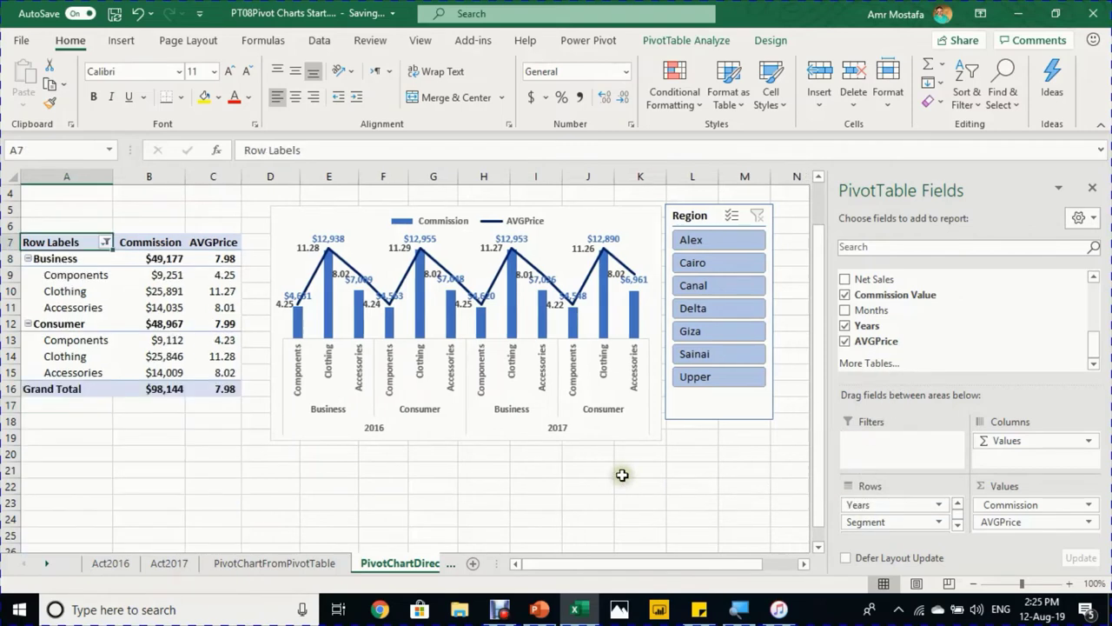
{"action": "scroll", "coordinate": [622, 480], "scroll_direction": "up", "scroll_amount": 1}
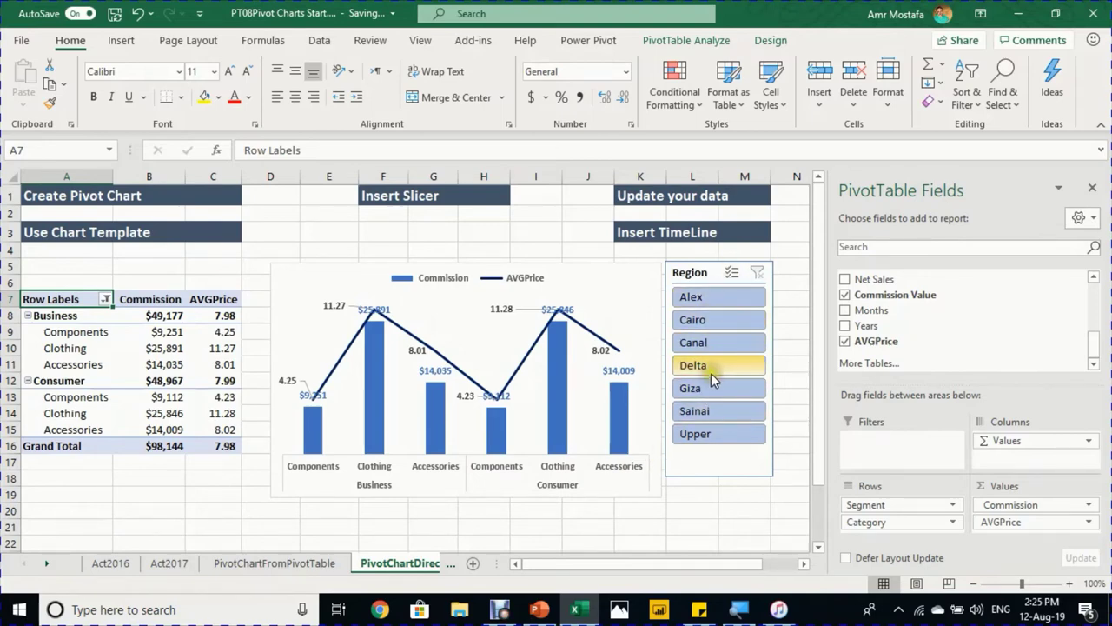
- Add a timeline for the Date field to the PivotTable on the PivotChartDireclty sheet
{"action": "left_click", "coordinate": [664, 239]}
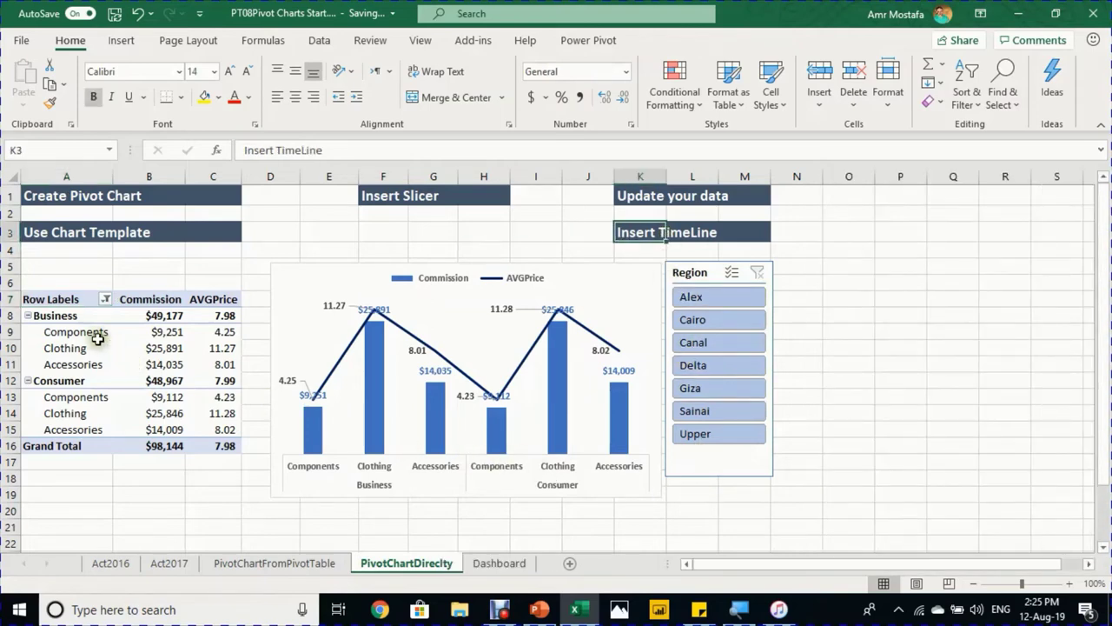
{"action": "left_click", "coordinate": [95, 337]}
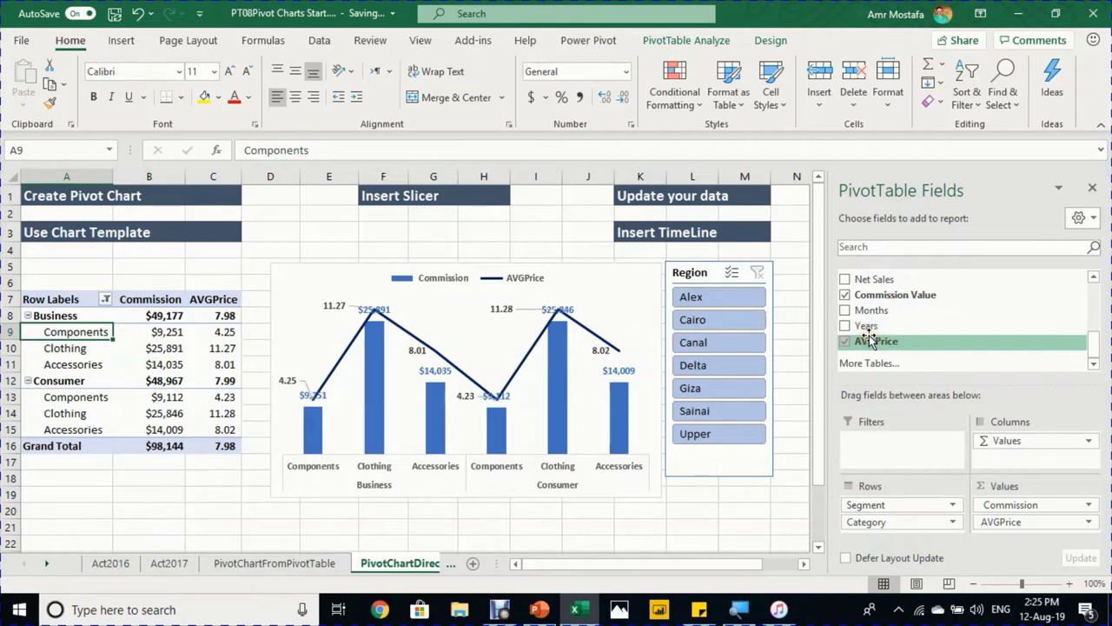
{"action": "mouse_move", "coordinate": [169, 333]}
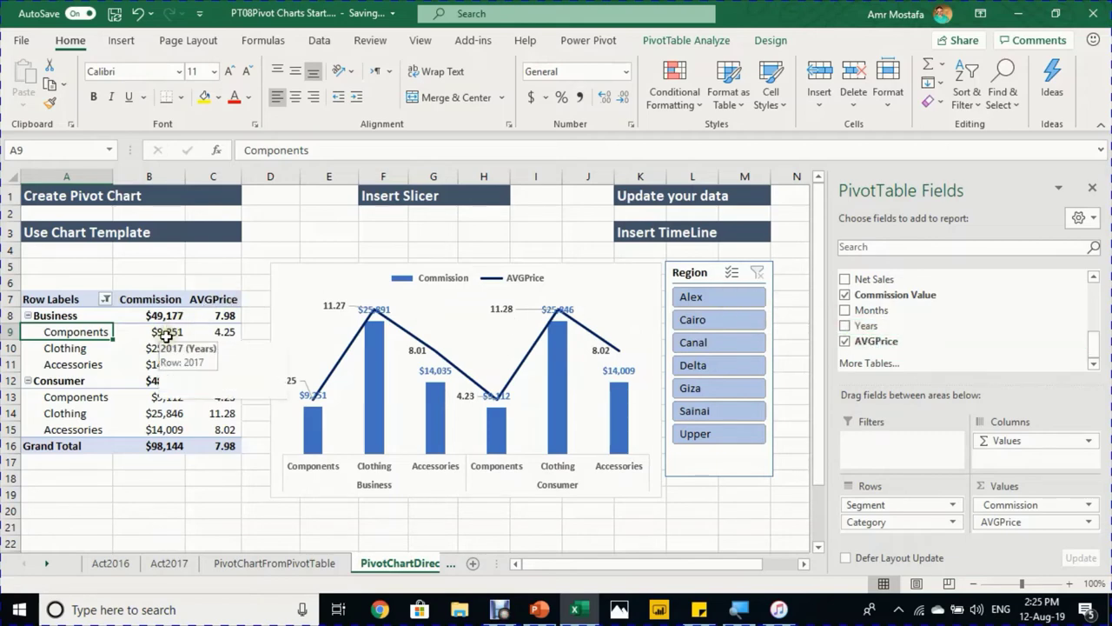
{"action": "left_click", "coordinate": [673, 41]}
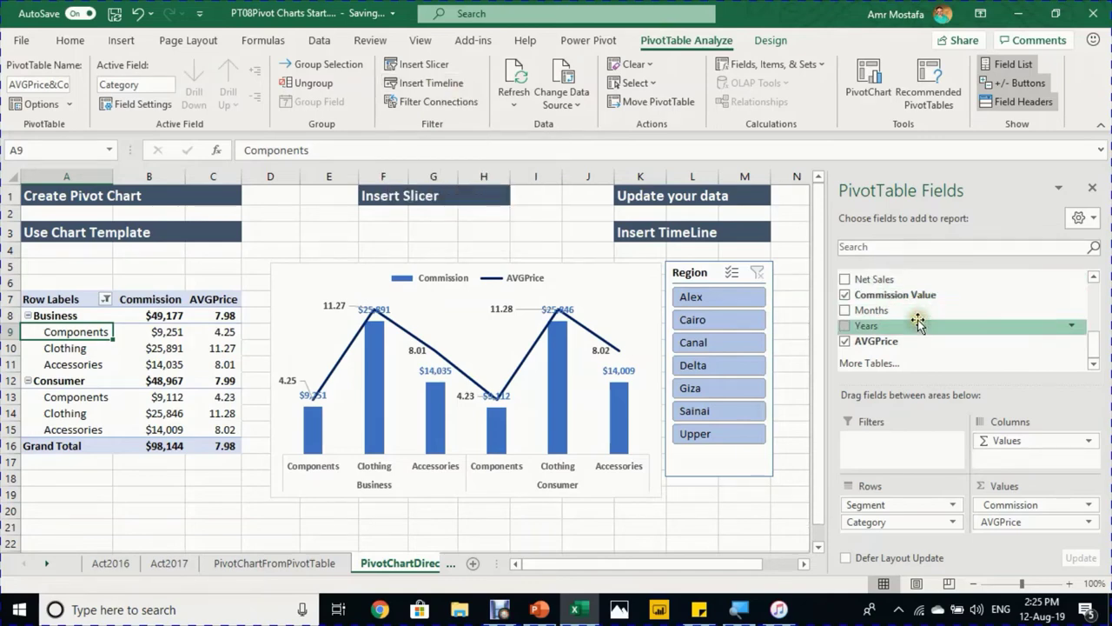
{"action": "scroll", "coordinate": [919, 304], "scroll_direction": "up", "scroll_amount": 5}
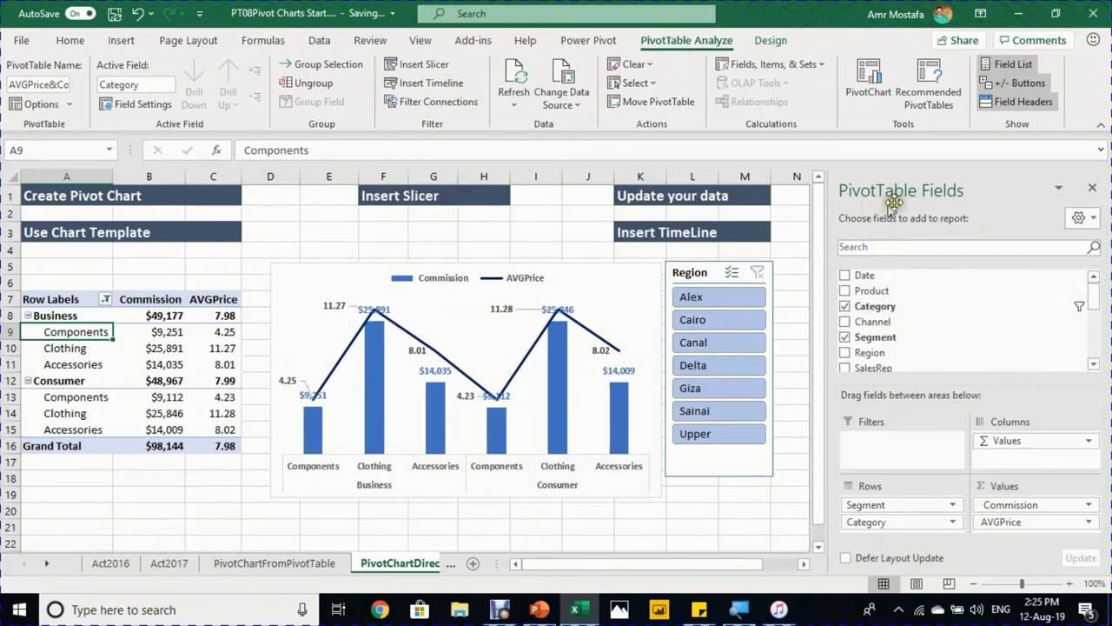
{"action": "right_click", "coordinate": [892, 273]}
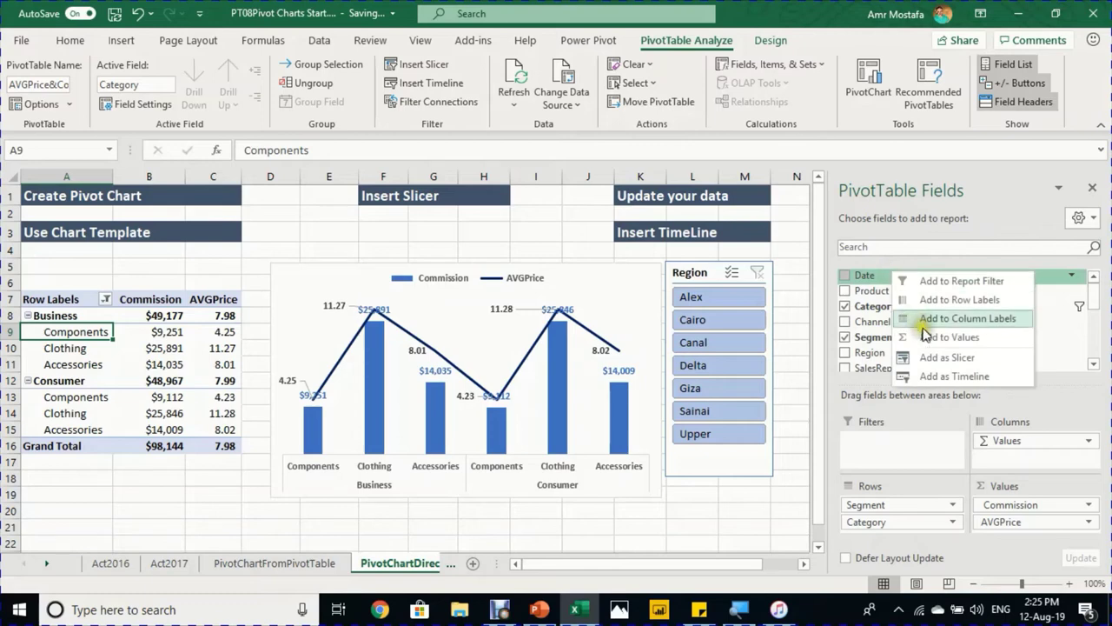
{"action": "left_click", "coordinate": [946, 379]}
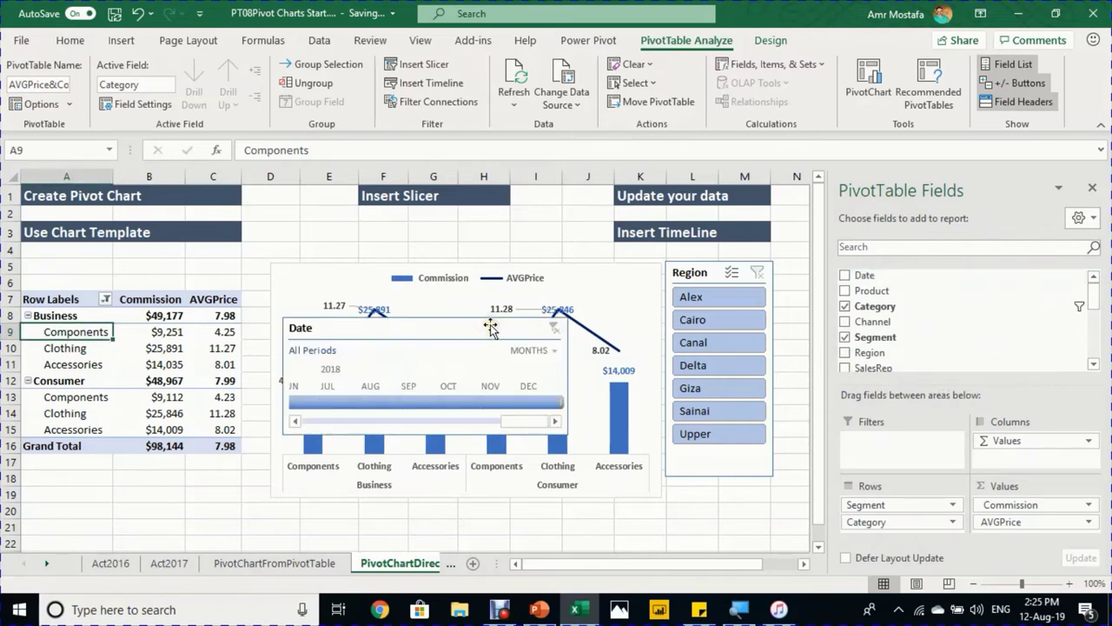
- Place the Date timeline directly below the PivotChart and widen it to match the chart's width
{"action": "left_click", "coordinate": [491, 326]}
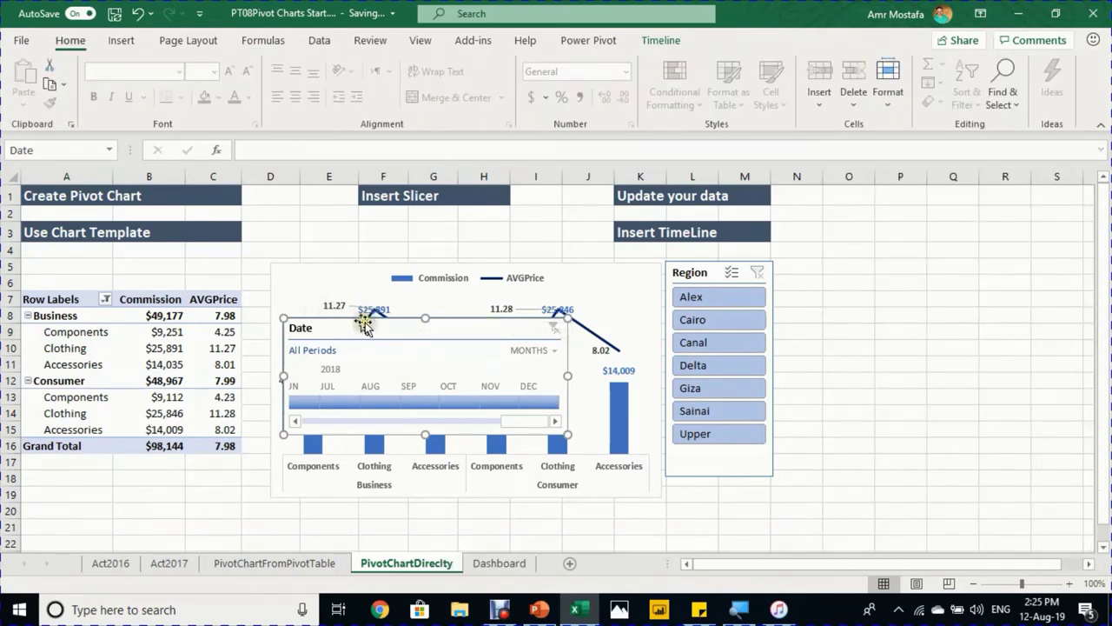
{"action": "left_click_drag", "start_coordinate": [391, 321], "coordinate": [385, 511]}
{"action": "scroll", "coordinate": [611, 426], "scroll_direction": "down", "scroll_amount": 2}
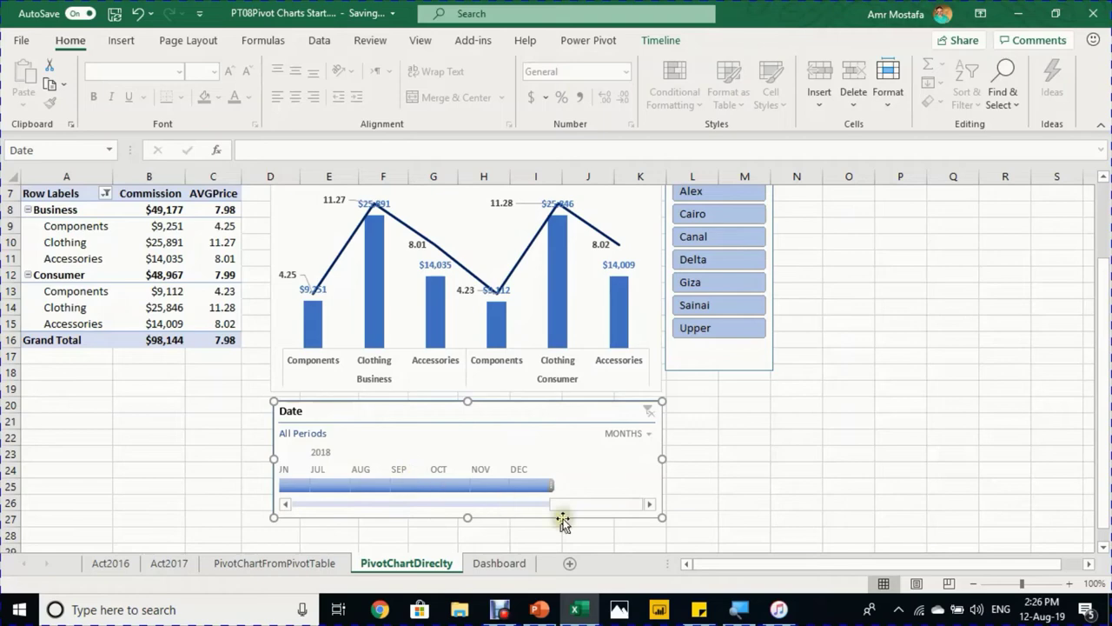
- Filter the PivotChart to January through March 2016 with the monthly Date timeline
{"action": "left_click_drag", "start_coordinate": [579, 509], "coordinate": [309, 486]}
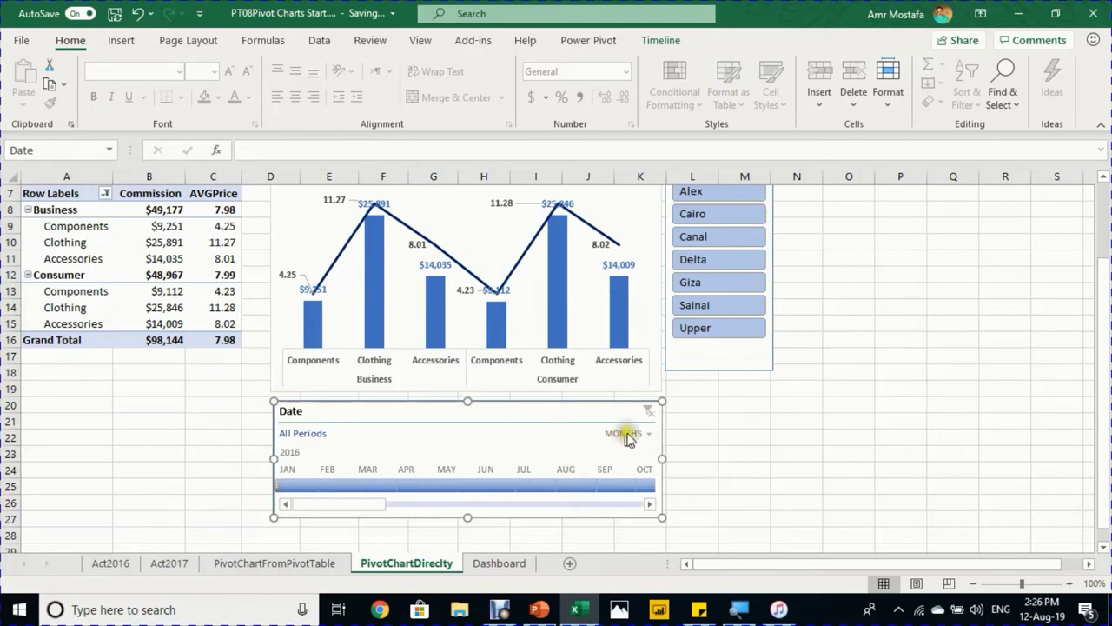
{"action": "left_click", "coordinate": [297, 487]}
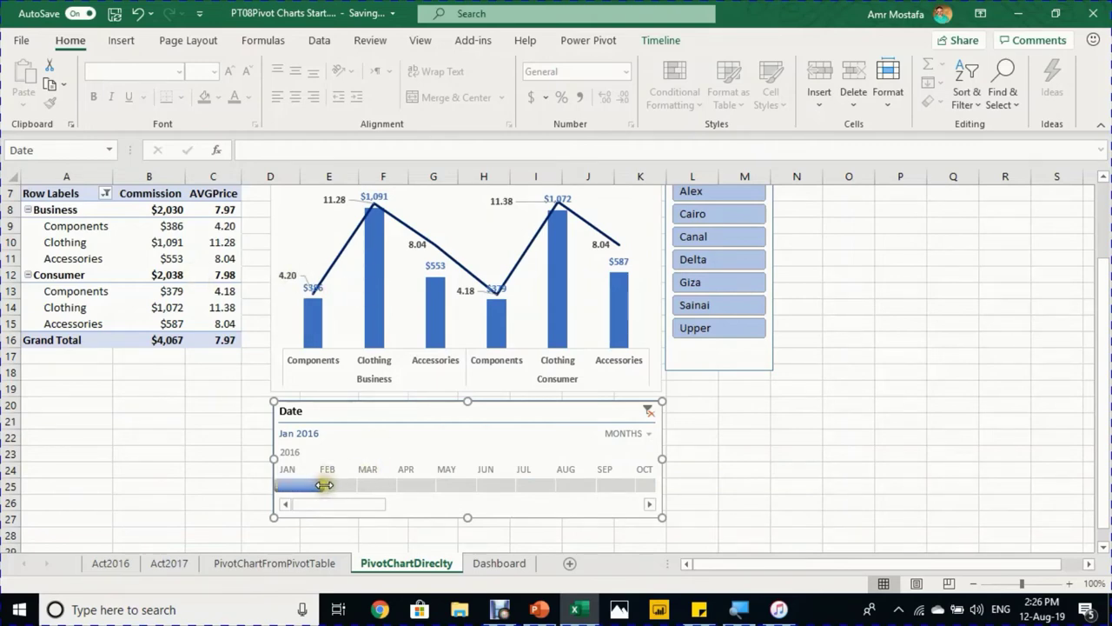
{"action": "left_click_drag", "start_coordinate": [330, 486], "coordinate": [392, 478]}
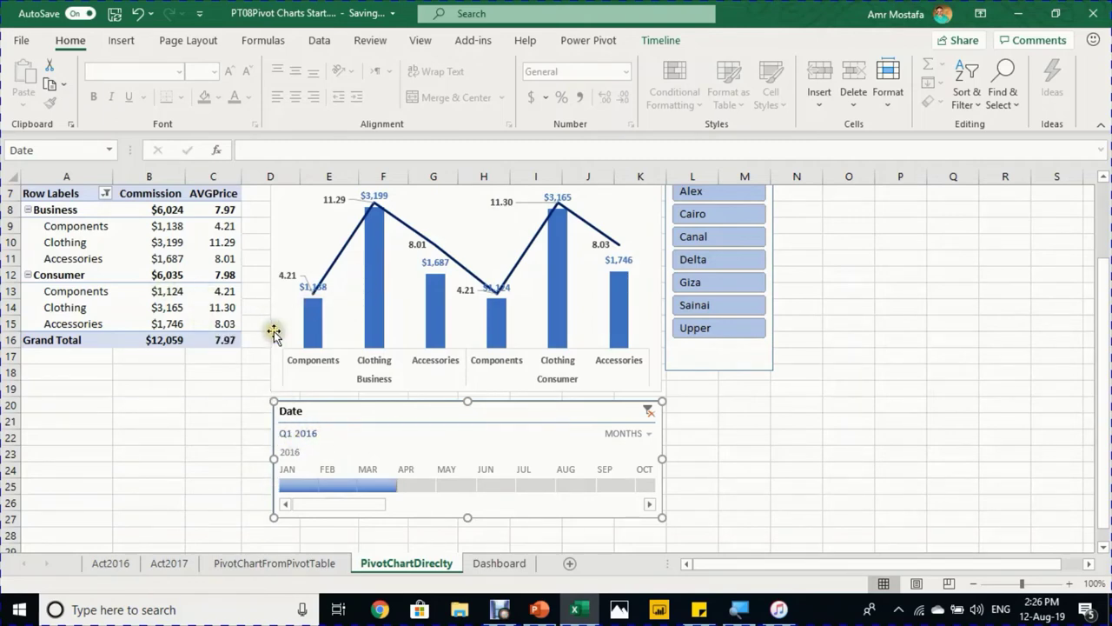
- Switch the Date timeline to quarters and extend the selected period to Q1 - Q3 2016
{"action": "left_click", "coordinate": [625, 432]}
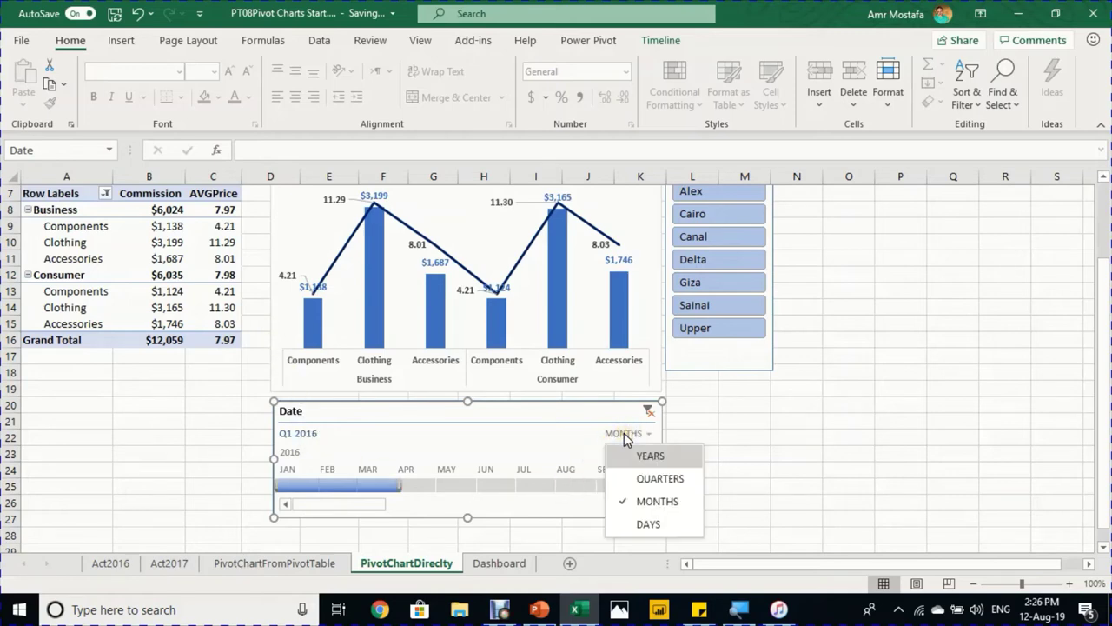
{"action": "left_click", "coordinate": [662, 478]}
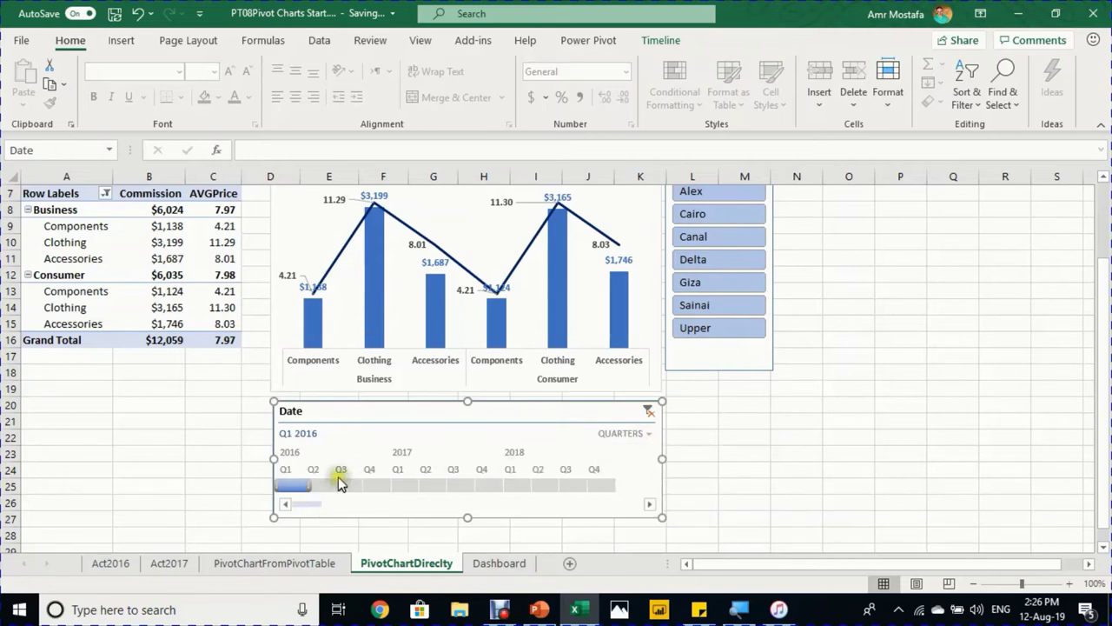
{"action": "left_click_drag", "start_coordinate": [309, 483], "coordinate": [365, 480]}
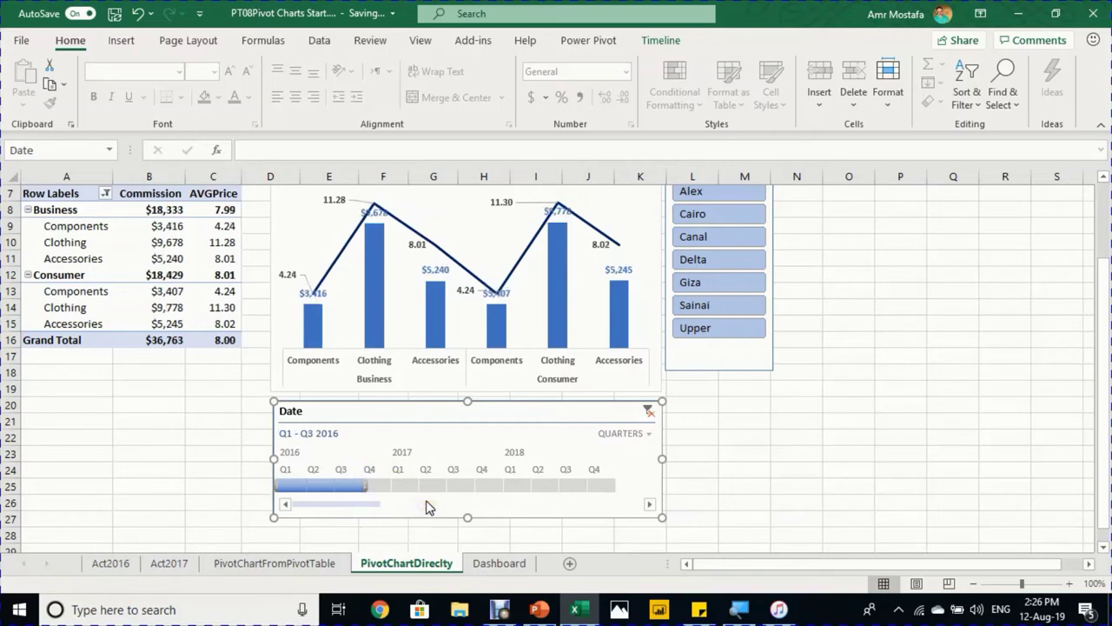
- Switch the Date timeline to days, filter to Jan 1, 2016, and check the filtered chart
{"action": "left_click", "coordinate": [634, 434]}
{"action": "left_click", "coordinate": [651, 522]}
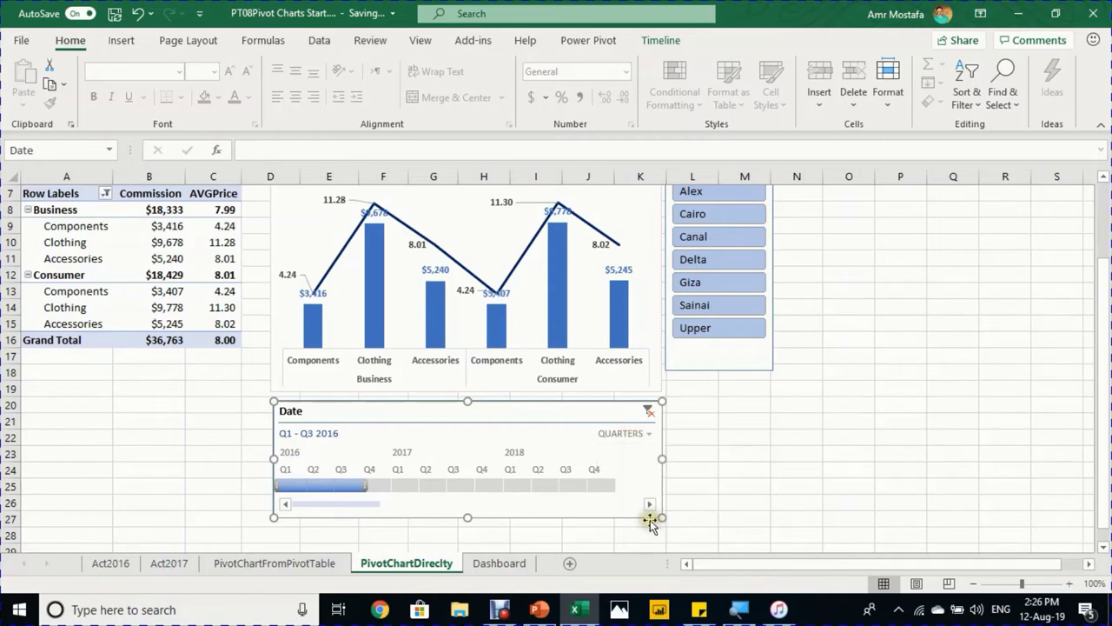
{"action": "left_click", "coordinate": [292, 486]}
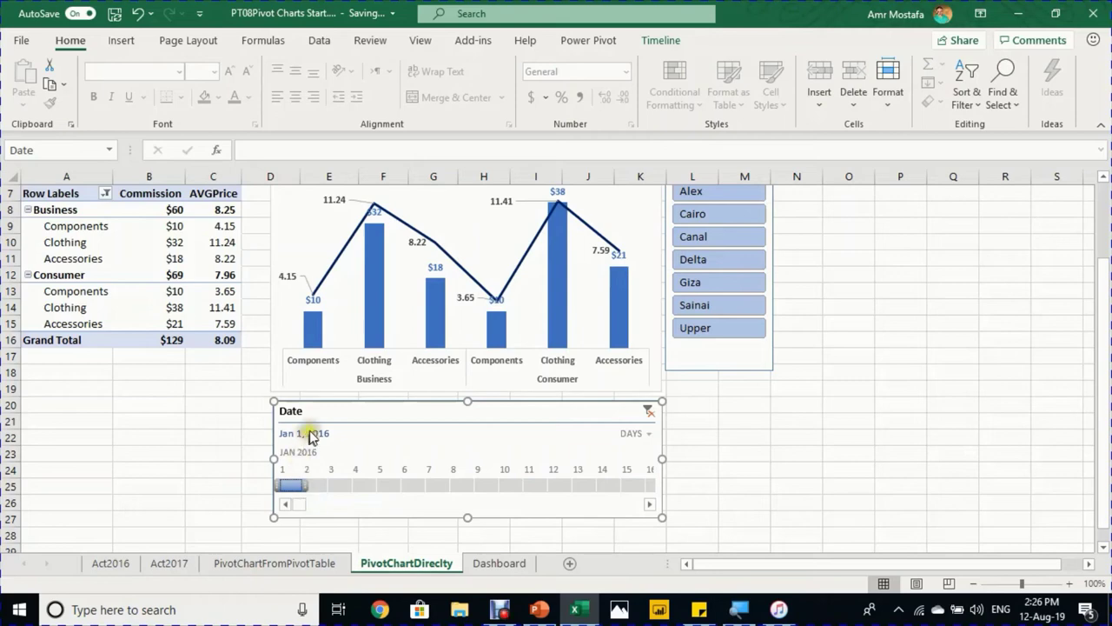
{"action": "scroll", "coordinate": [330, 330], "scroll_direction": "up", "scroll_amount": 1}
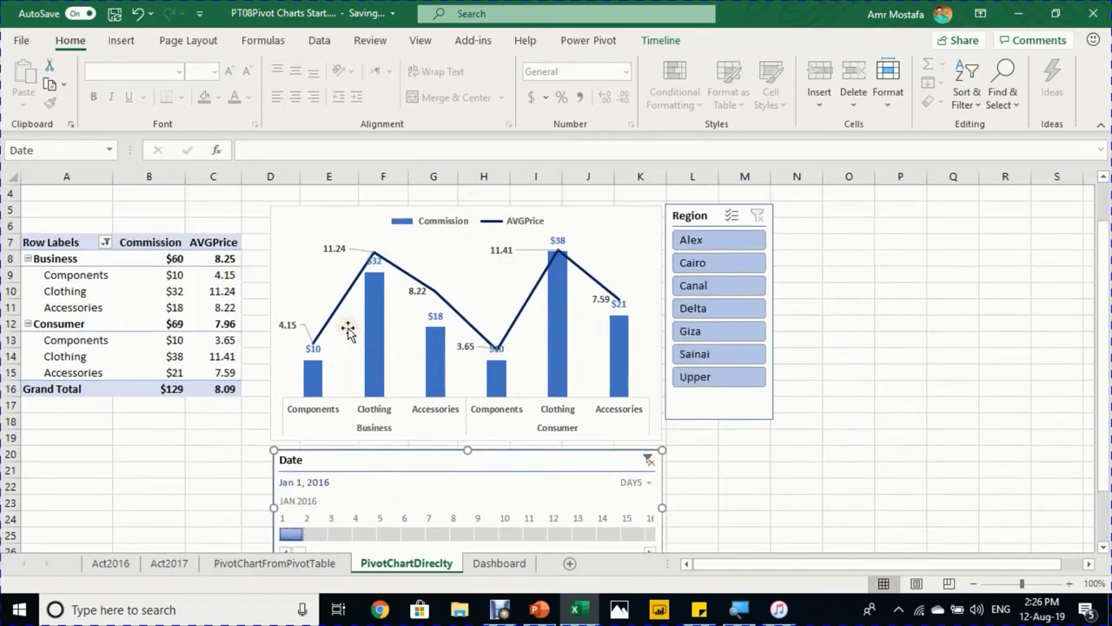
{"action": "scroll", "coordinate": [354, 418], "scroll_direction": "down", "scroll_amount": 1}
- Switch the Date timeline to years and select the period 2016 - 2017
{"action": "left_click", "coordinate": [635, 433]}
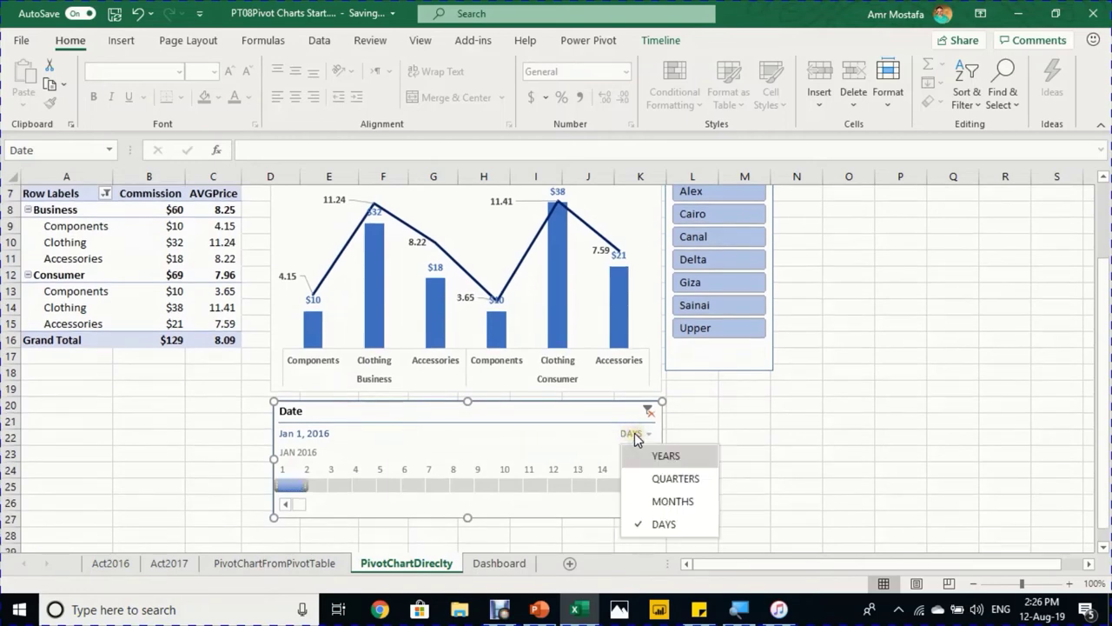
{"action": "left_click", "coordinate": [664, 454]}
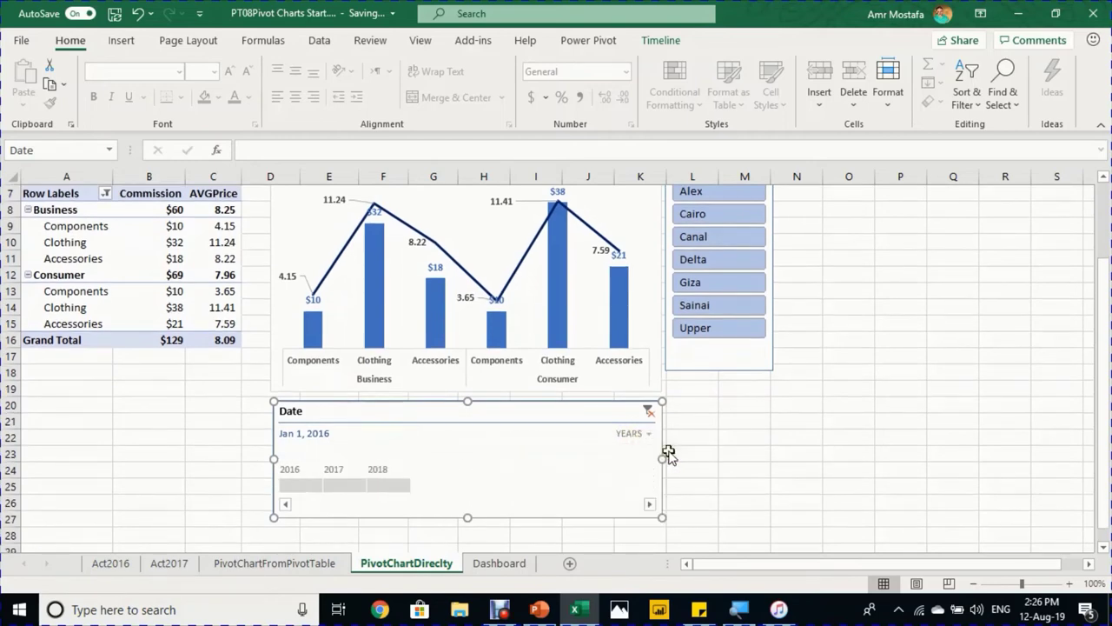
{"action": "left_click_drag", "start_coordinate": [300, 491], "coordinate": [352, 479]}
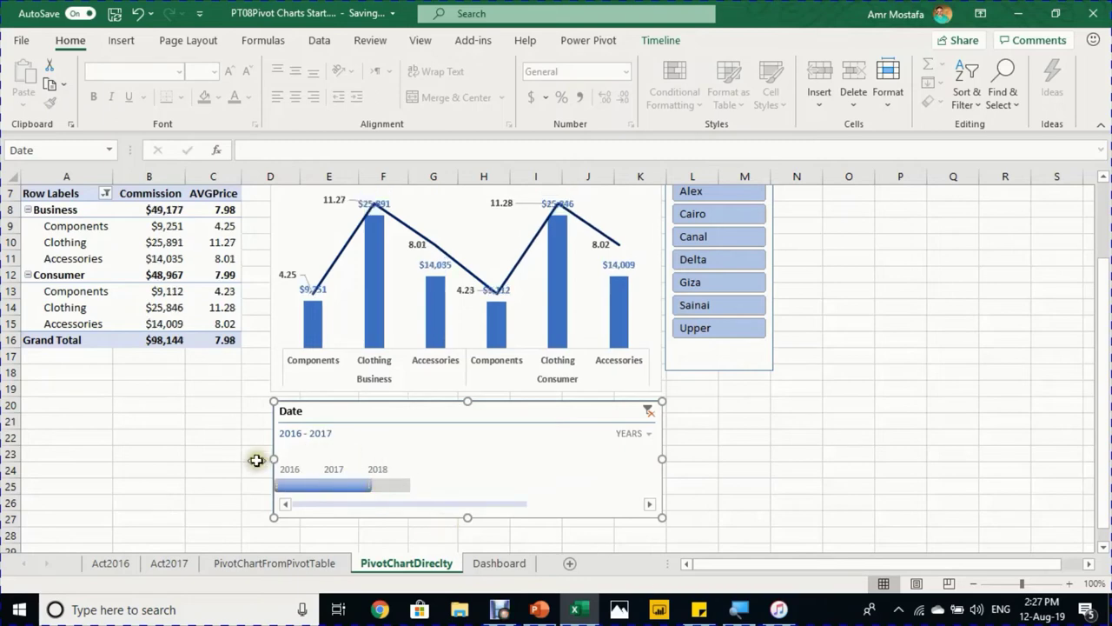
{"action": "scroll", "coordinate": [463, 363], "scroll_direction": "up", "scroll_amount": 2}
{"action": "scroll", "coordinate": [584, 413], "scroll_direction": "down", "scroll_amount": 2}
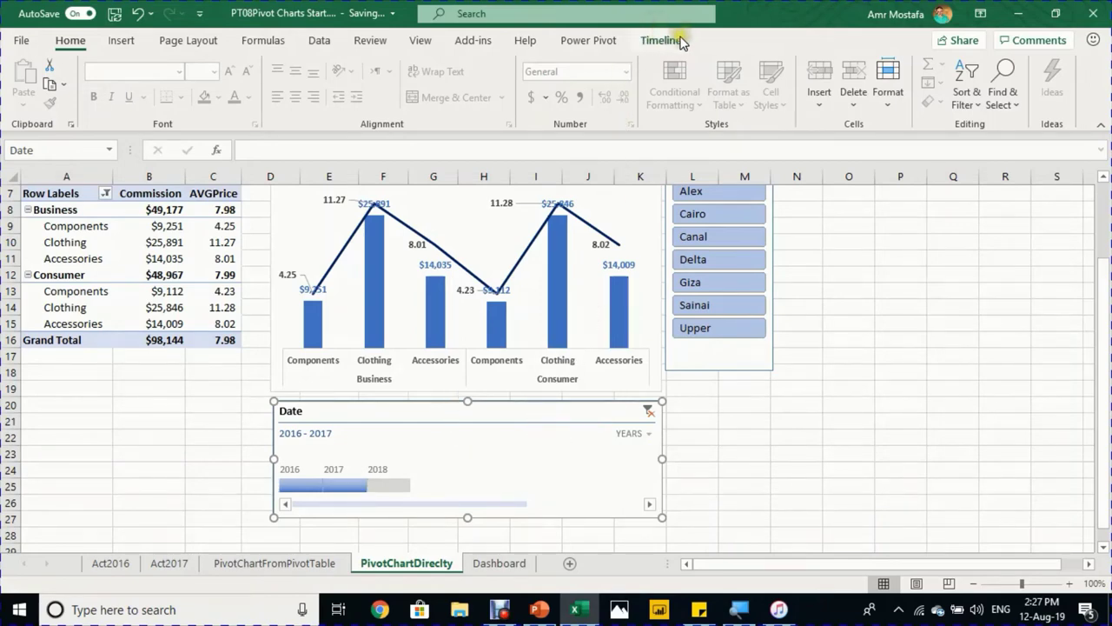
- Hide the Date timeline's header and scrollbar and increase its height to about 1.22" so the period bar fits
{"action": "left_click", "coordinate": [815, 455]}
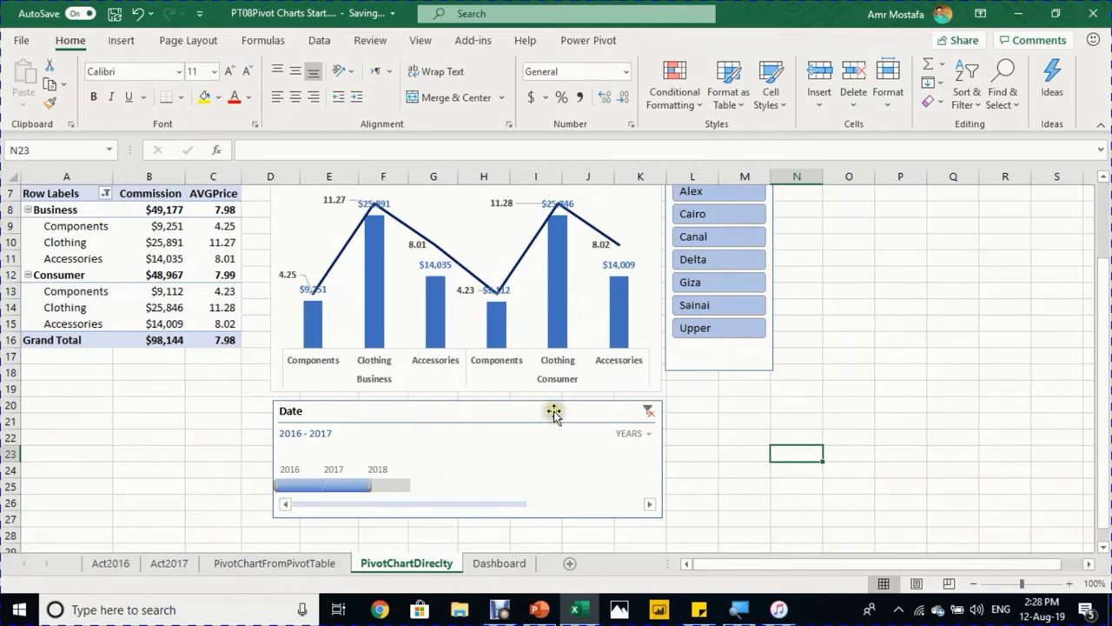
{"action": "left_click", "coordinate": [605, 411]}
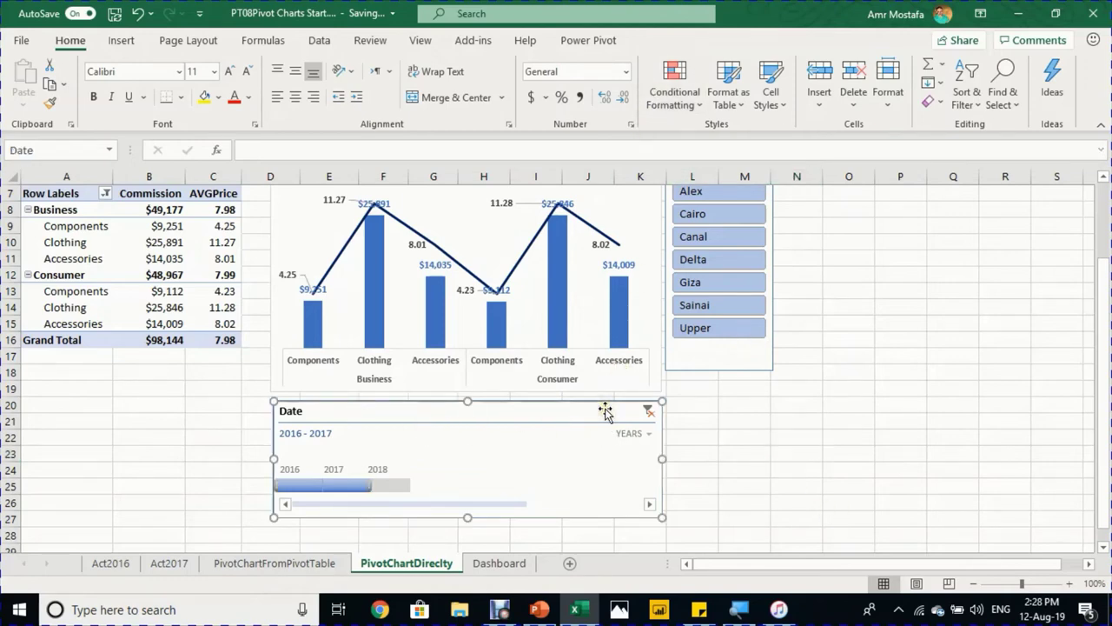
{"action": "left_click", "coordinate": [653, 43]}
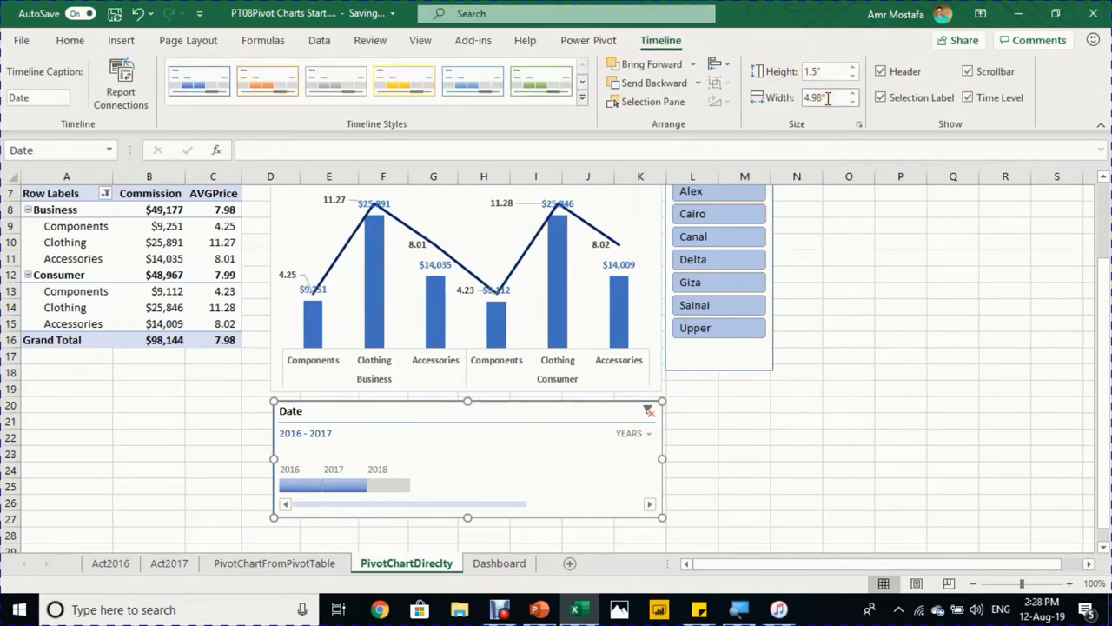
{"action": "left_click", "coordinate": [581, 102]}
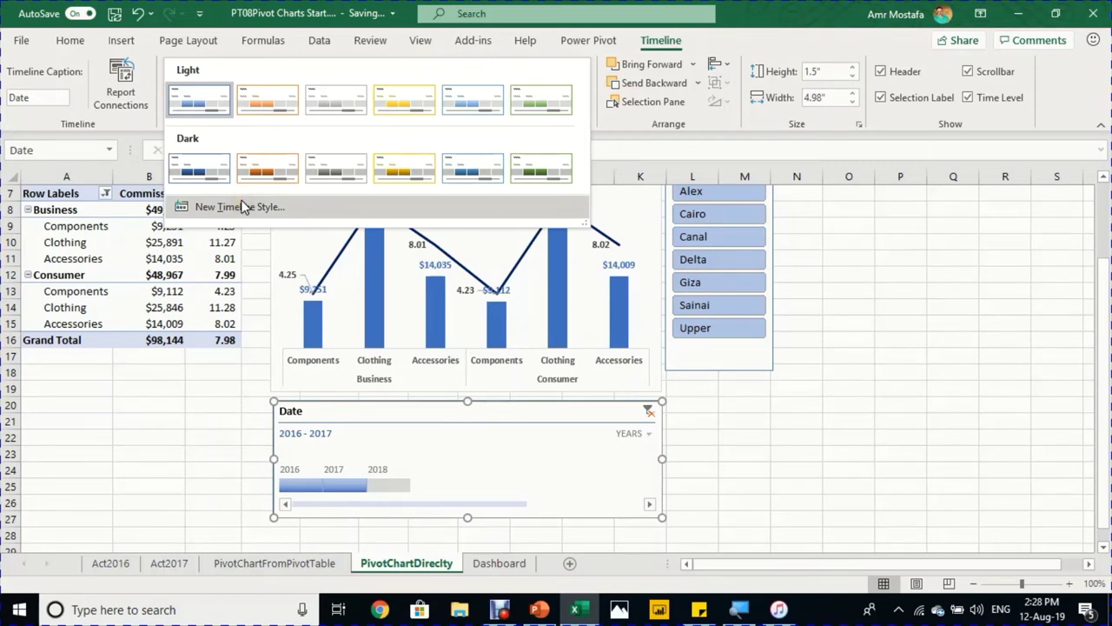
{"action": "left_click", "coordinate": [776, 8]}
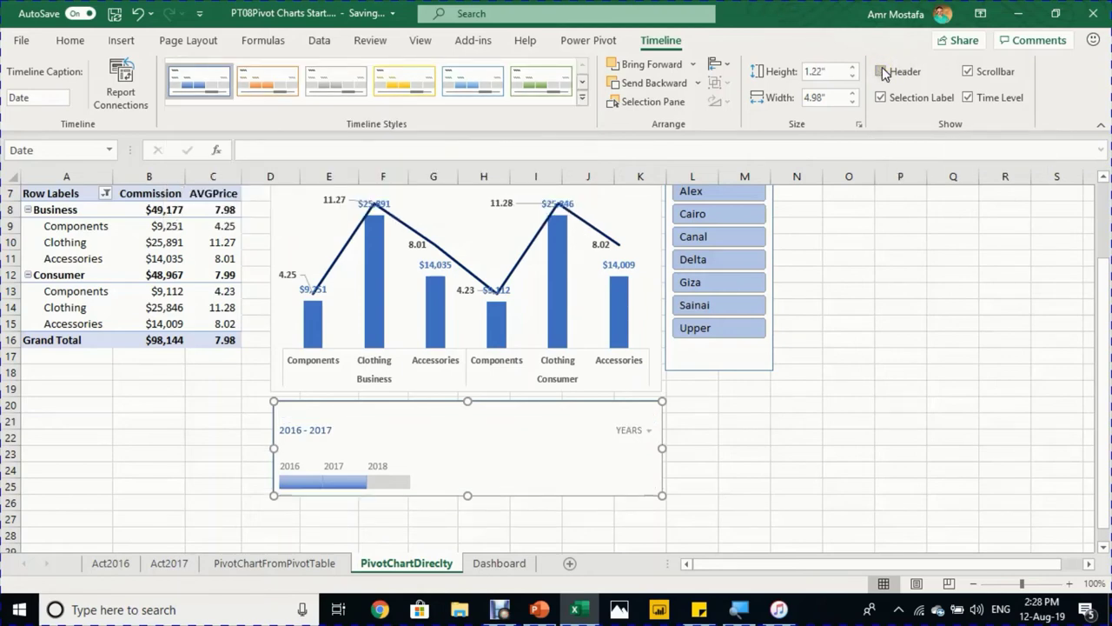
{"action": "left_click", "coordinate": [968, 73]}
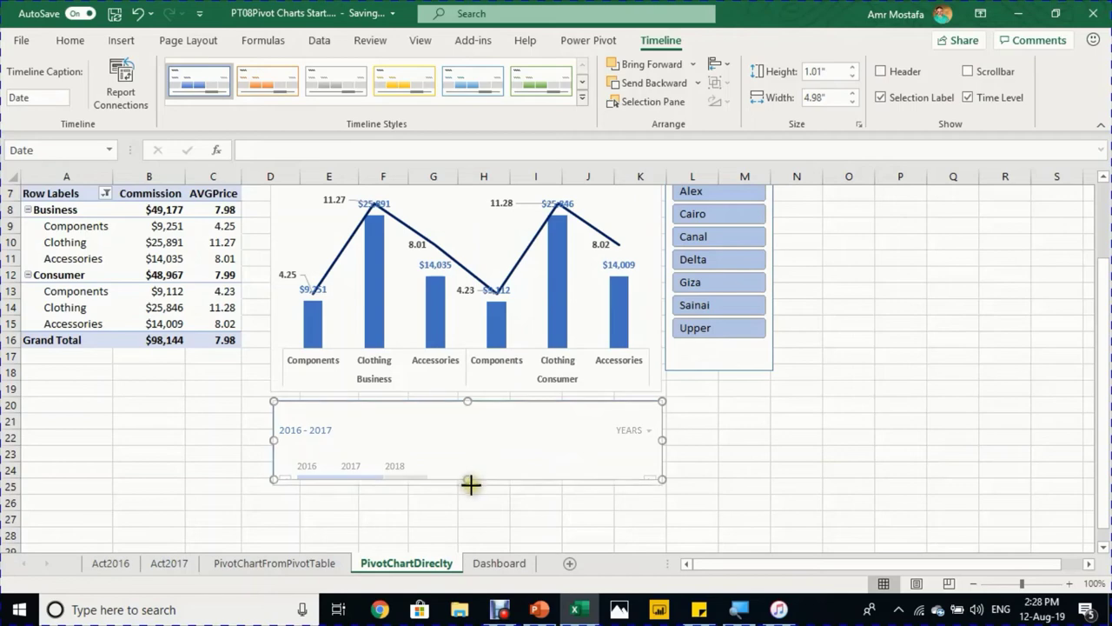
{"action": "left_click_drag", "start_coordinate": [470, 479], "coordinate": [468, 495]}
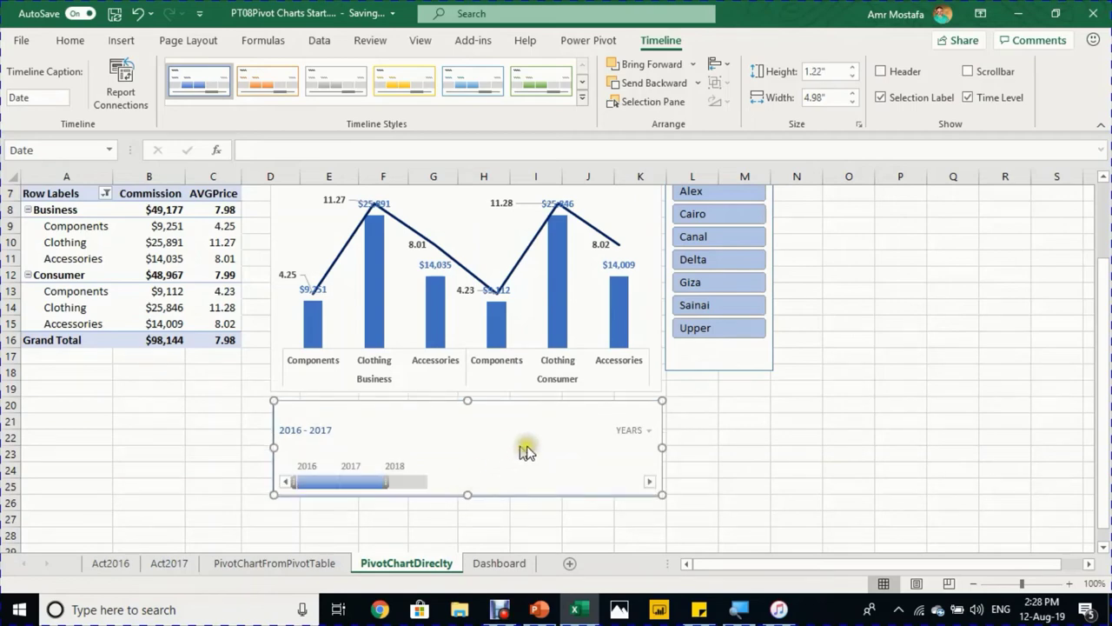
- Try hiding the timeline's time level and selection label, restore both, and enlarge the timeline's height to about 1.24"
{"action": "left_click", "coordinate": [980, 100]}
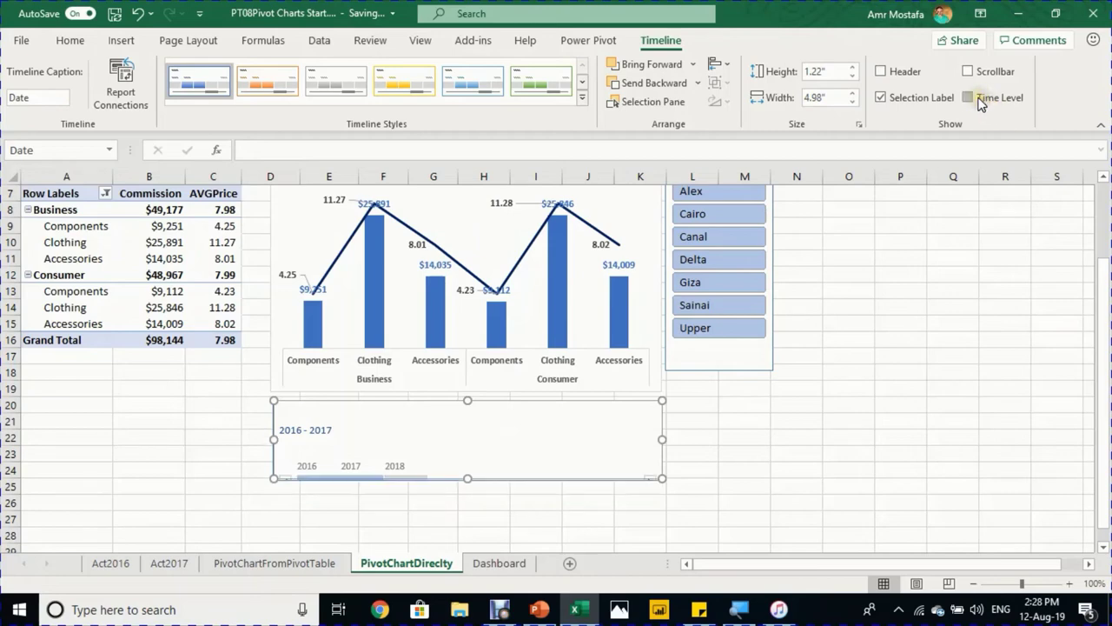
{"action": "left_click", "coordinate": [893, 102]}
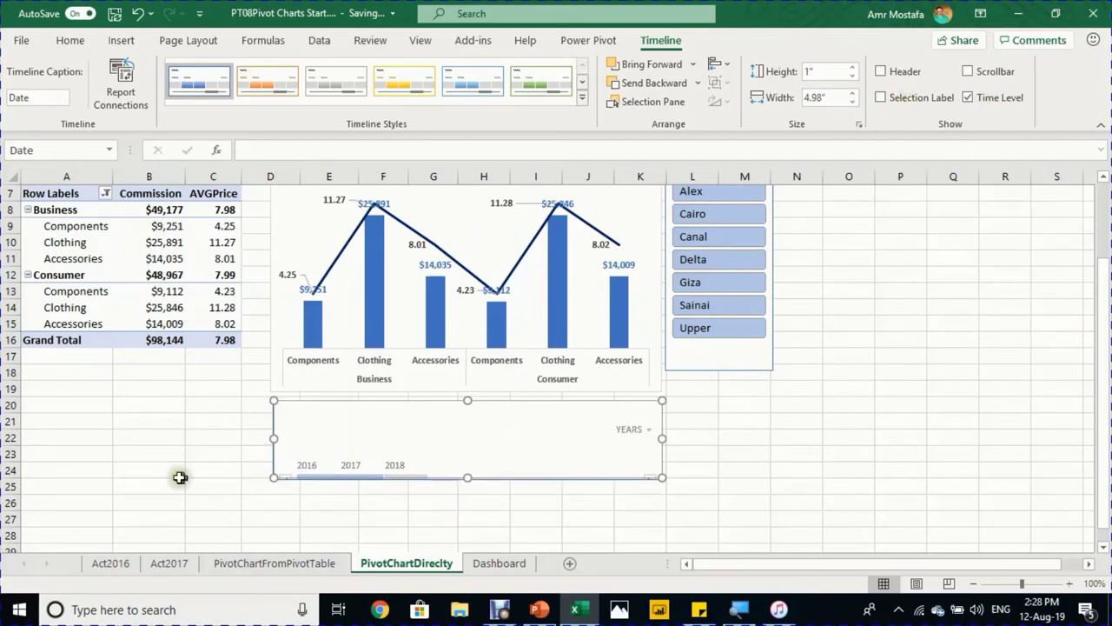
{"action": "left_click", "coordinate": [881, 97]}
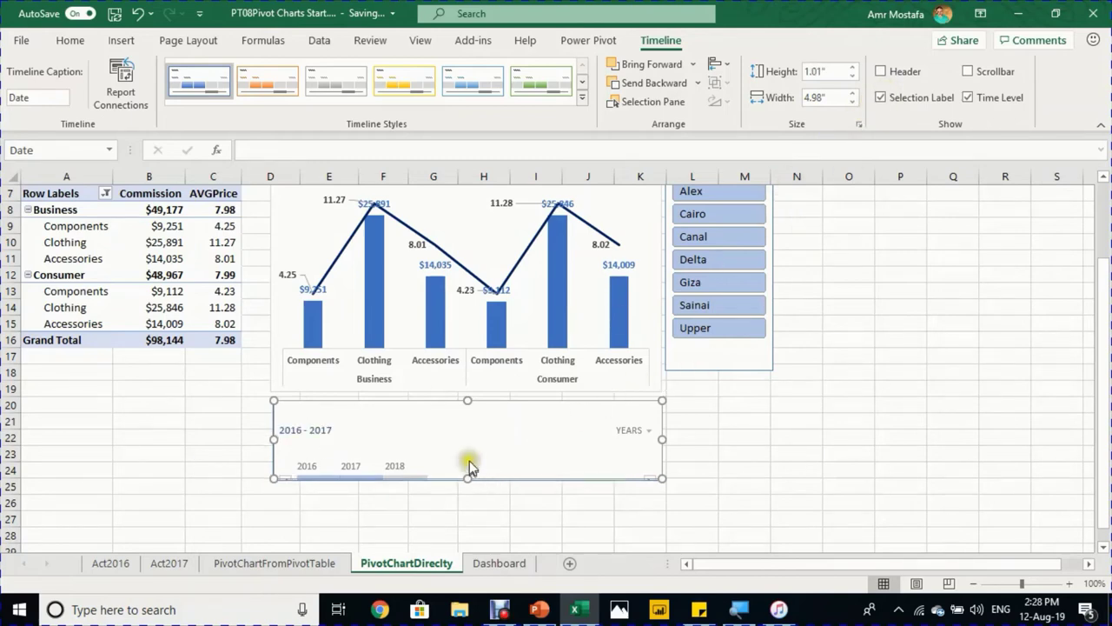
{"action": "mouse_move", "coordinate": [466, 477]}
{"action": "left_mouse_down"}
{"action": "mouse_move", "coordinate": [459, 510]}
{"action": "mouse_move", "coordinate": [466, 497]}
{"action": "left_mouse_up"}
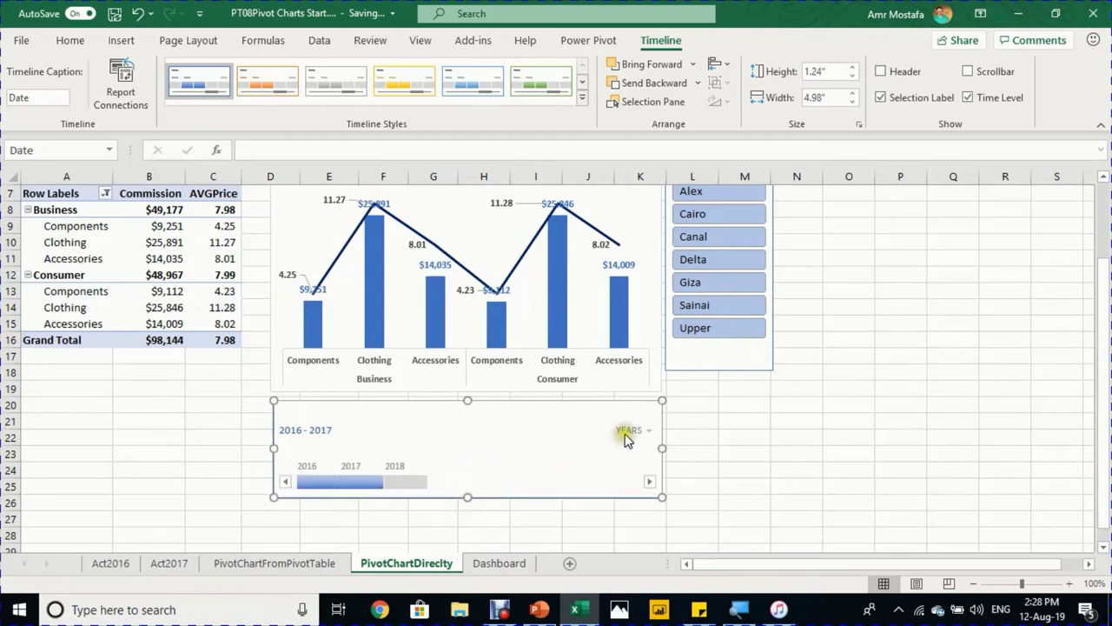
{"action": "left_click", "coordinate": [296, 430]}
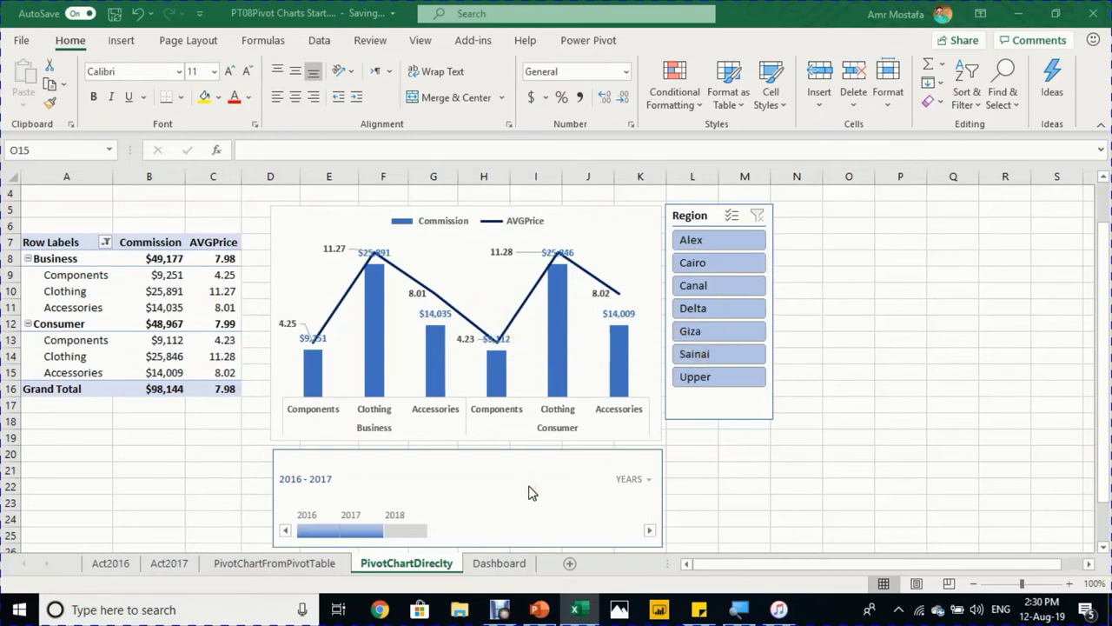
- Move the Quantity and Net Sales PivotTable from the PivotChartFromPivotTable sheet to cell C15 of the Dashboard and autofit column E
{"action": "left_click", "coordinate": [502, 565]}
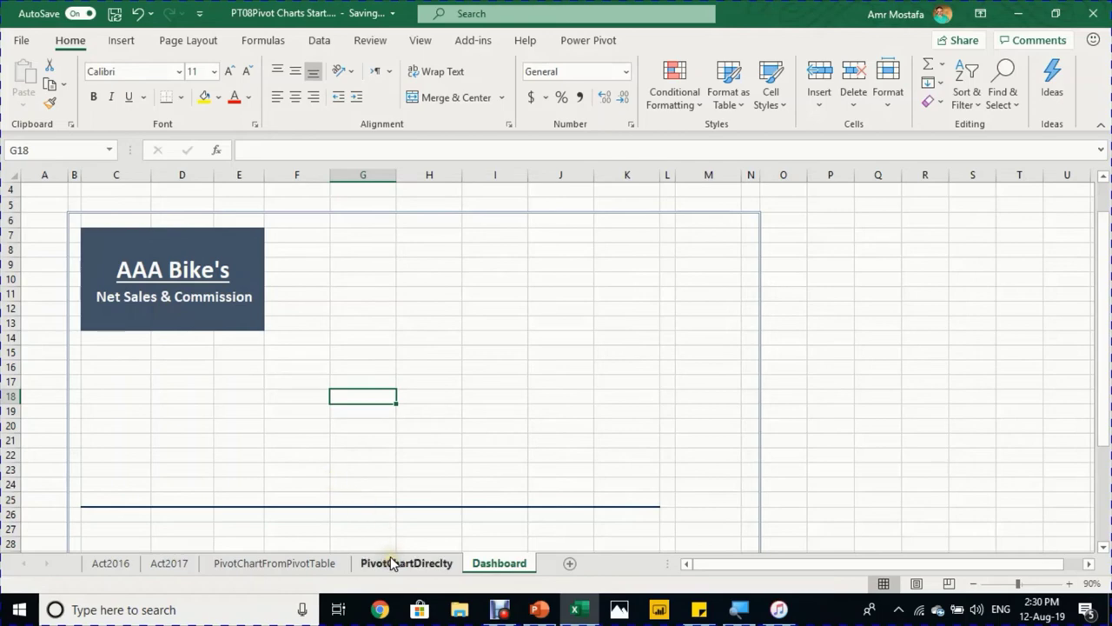
{"action": "left_click", "coordinate": [274, 563]}
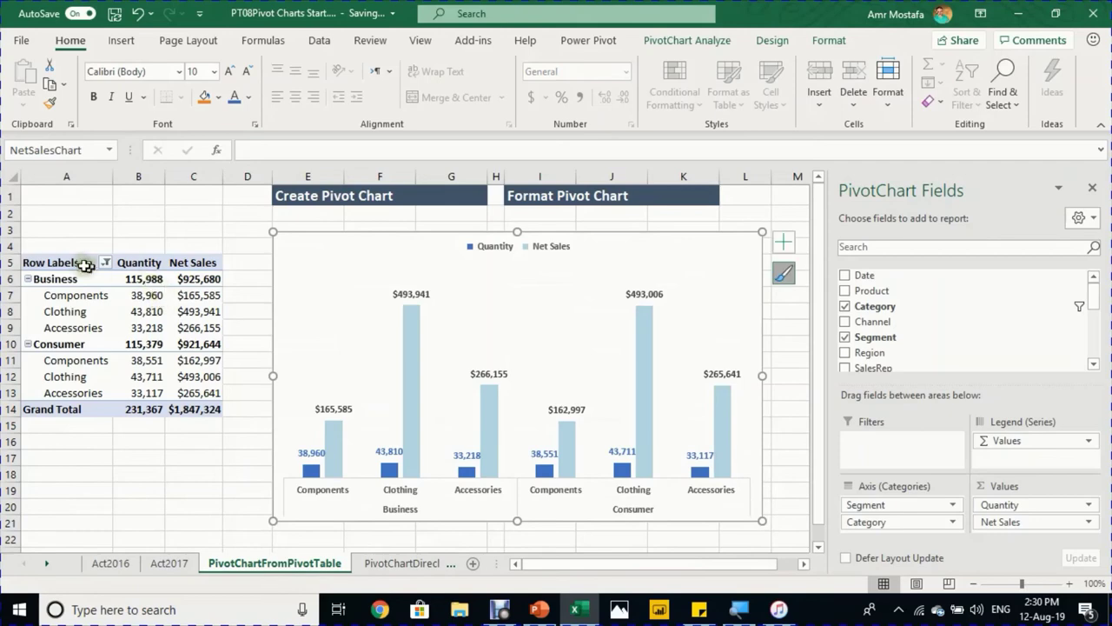
{"action": "left_click", "coordinate": [80, 263]}
{"action": "left_click_drag", "start_coordinate": [80, 263], "coordinate": [178, 407]}
{"action": "key", "text": "ctrl+c"}
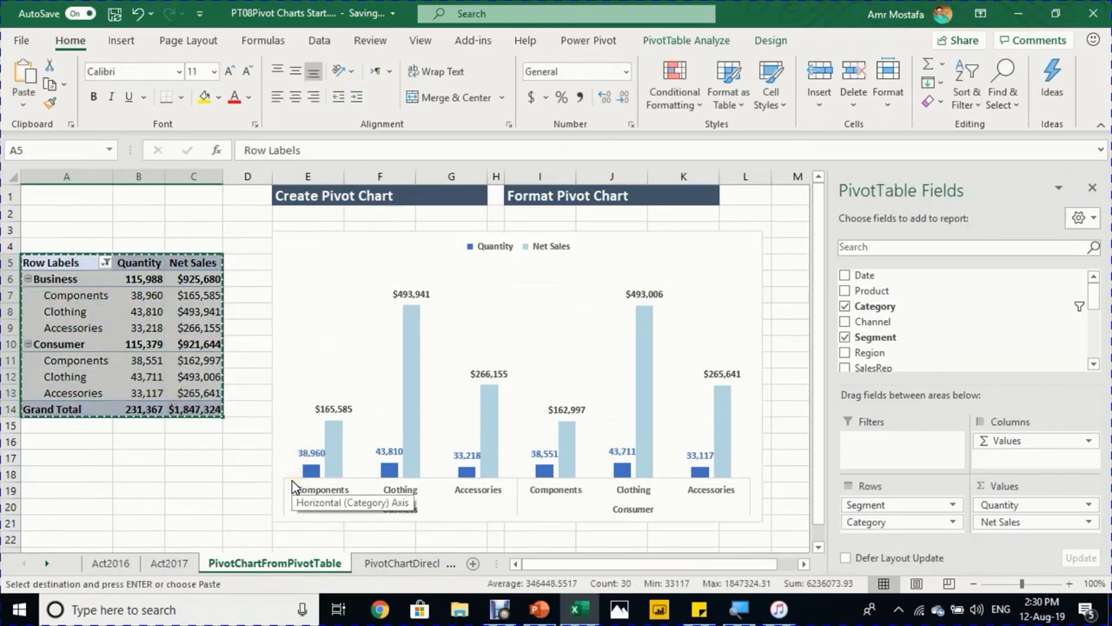
{"action": "left_click", "coordinate": [396, 566]}
{"action": "left_click", "coordinate": [424, 563]}
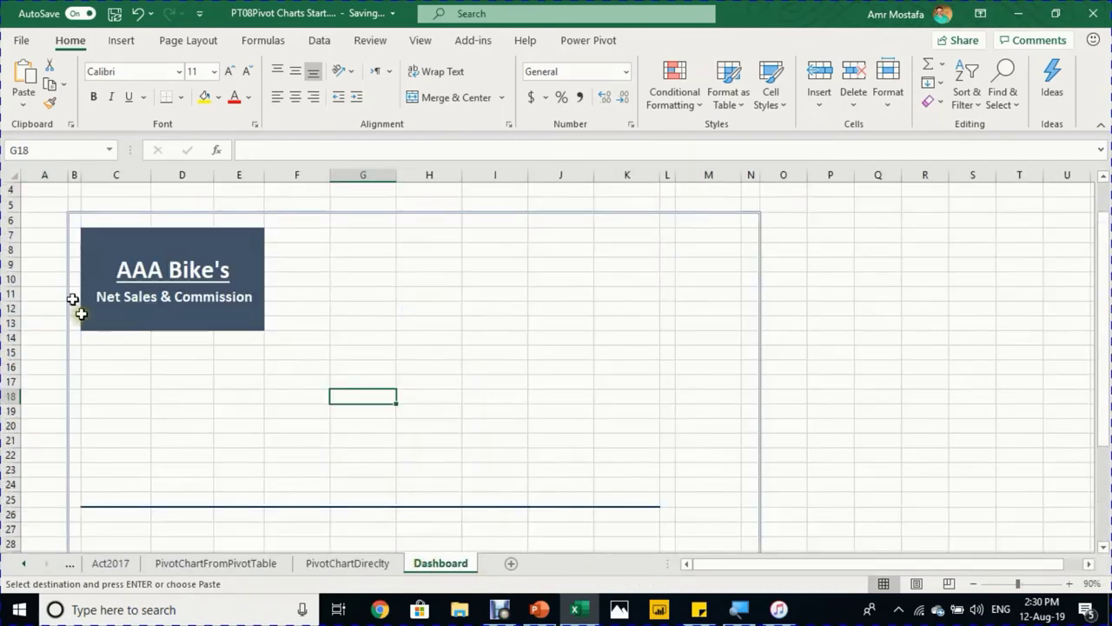
{"action": "left_click", "coordinate": [106, 352]}
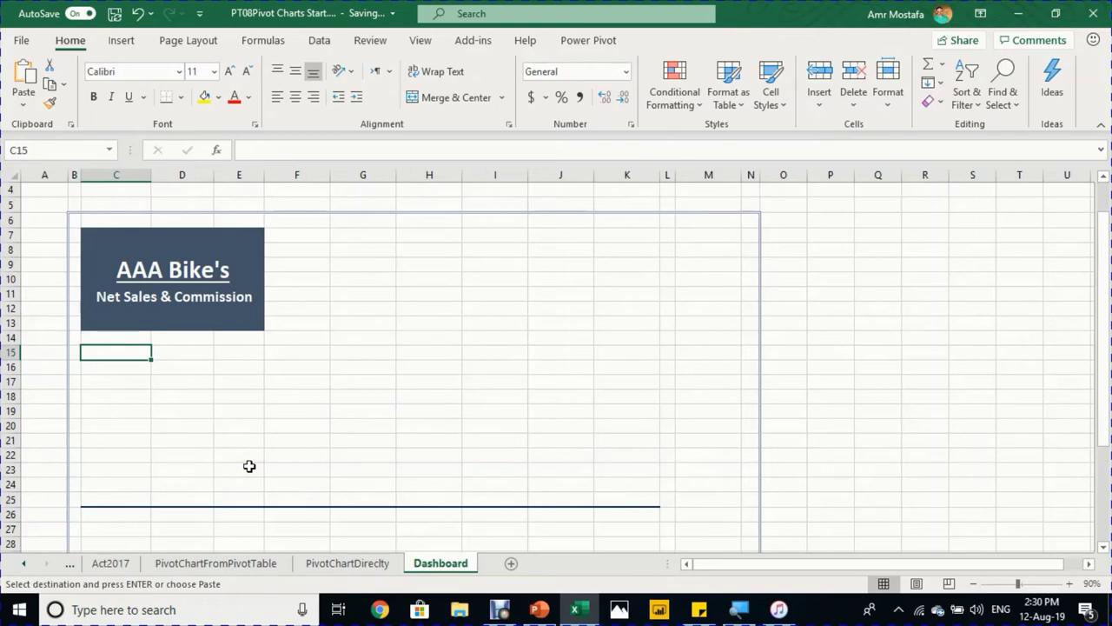
{"action": "key", "text": "Return"}
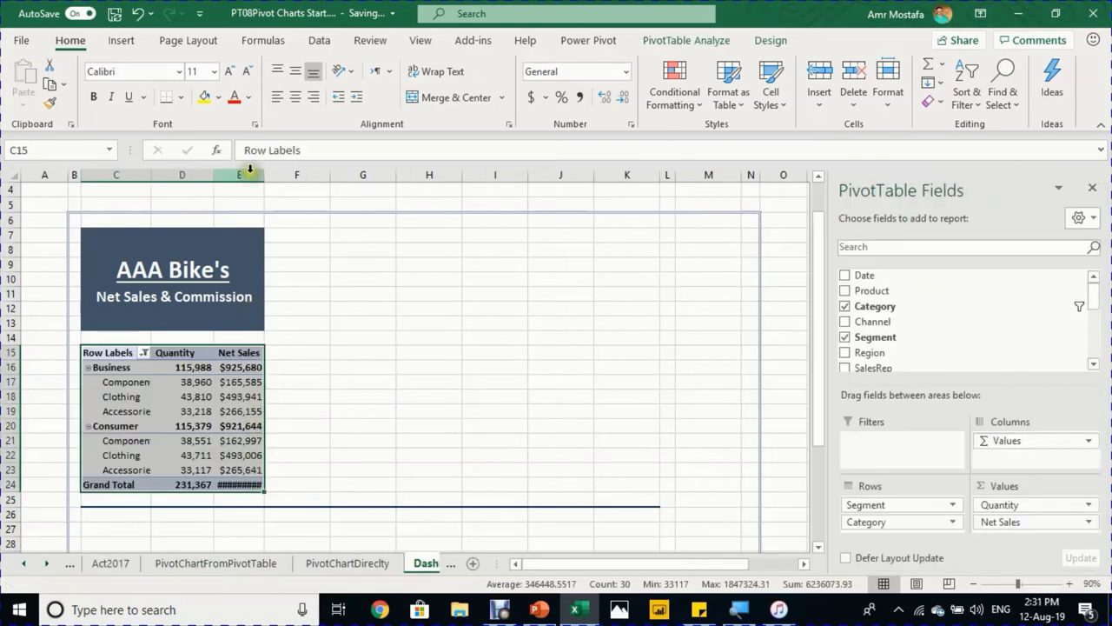
{"action": "double_click", "coordinate": [264, 175]}
{"action": "left_click", "coordinate": [297, 396]}
- Move the Commission and AVGPrice PivotTable from the PivotChartDireclty sheet to cell C27 of the Dashboard
{"action": "scroll", "coordinate": [313, 434], "scroll_direction": "down", "scroll_amount": 1}
{"action": "left_click", "coordinate": [333, 564]}
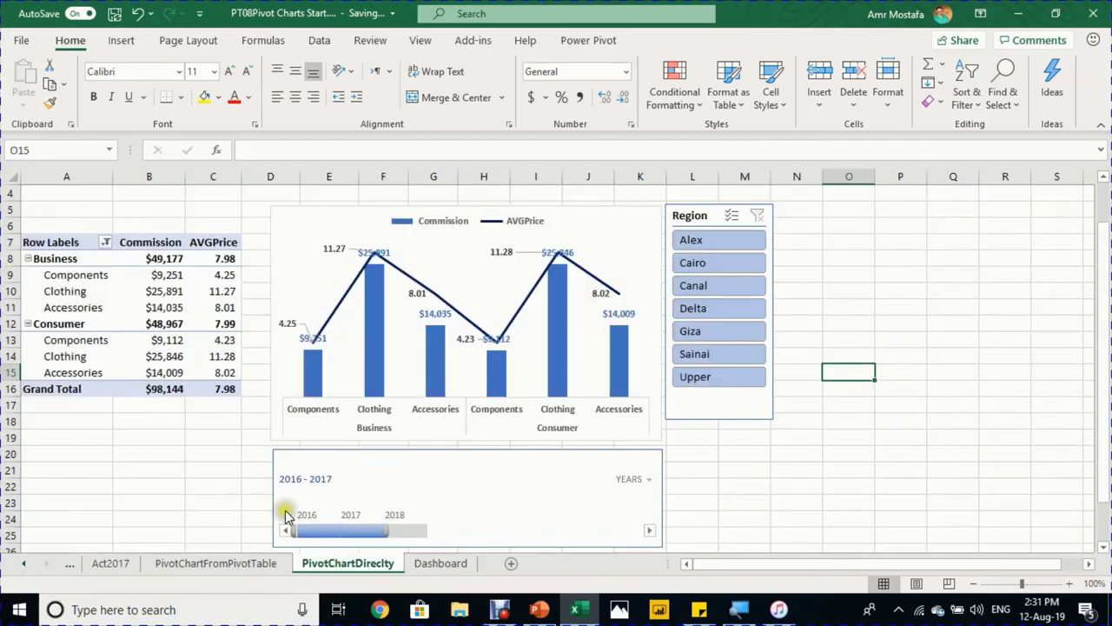
{"action": "left_click_drag", "start_coordinate": [55, 242], "coordinate": [220, 387]}
{"action": "key", "text": "ctrl+c"}
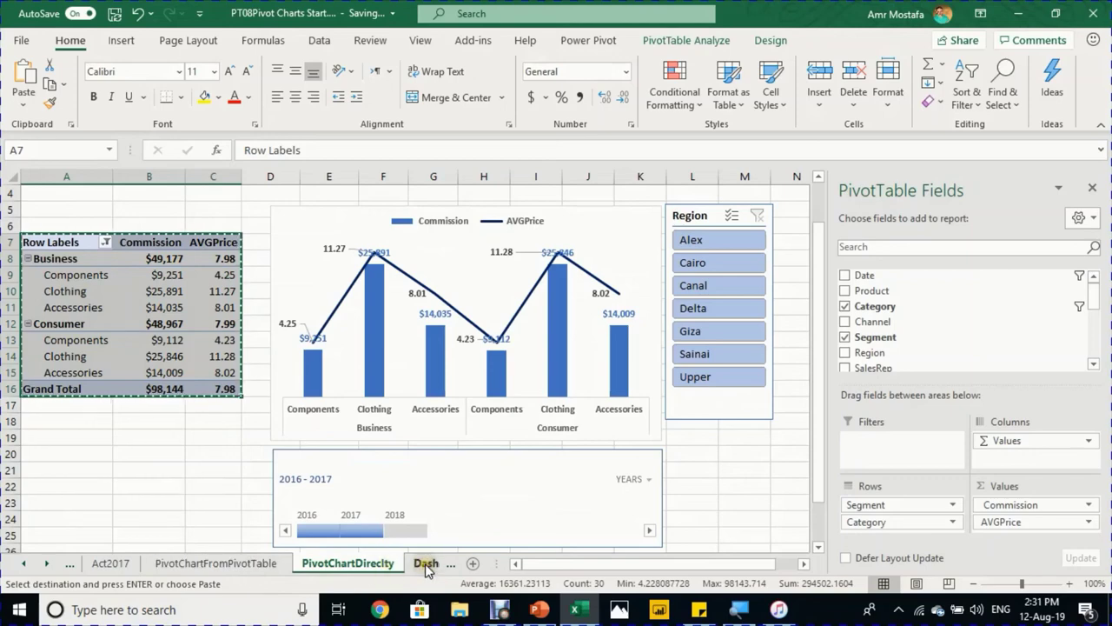
{"action": "left_click", "coordinate": [424, 565]}
{"action": "left_click", "coordinate": [109, 484]}
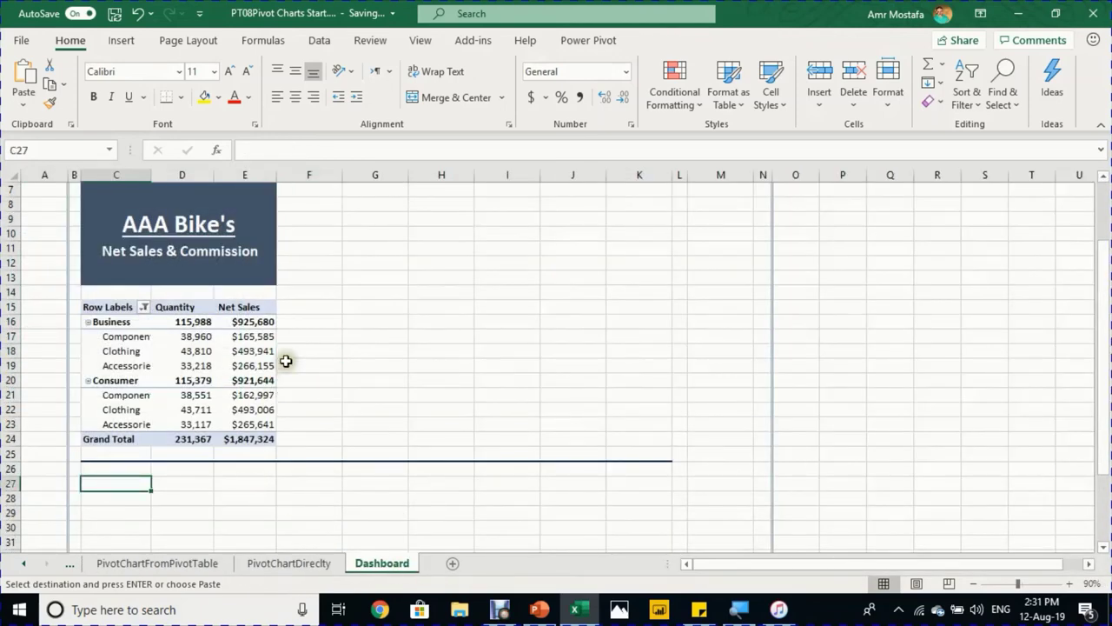
{"action": "key", "text": "ctrl+v"}
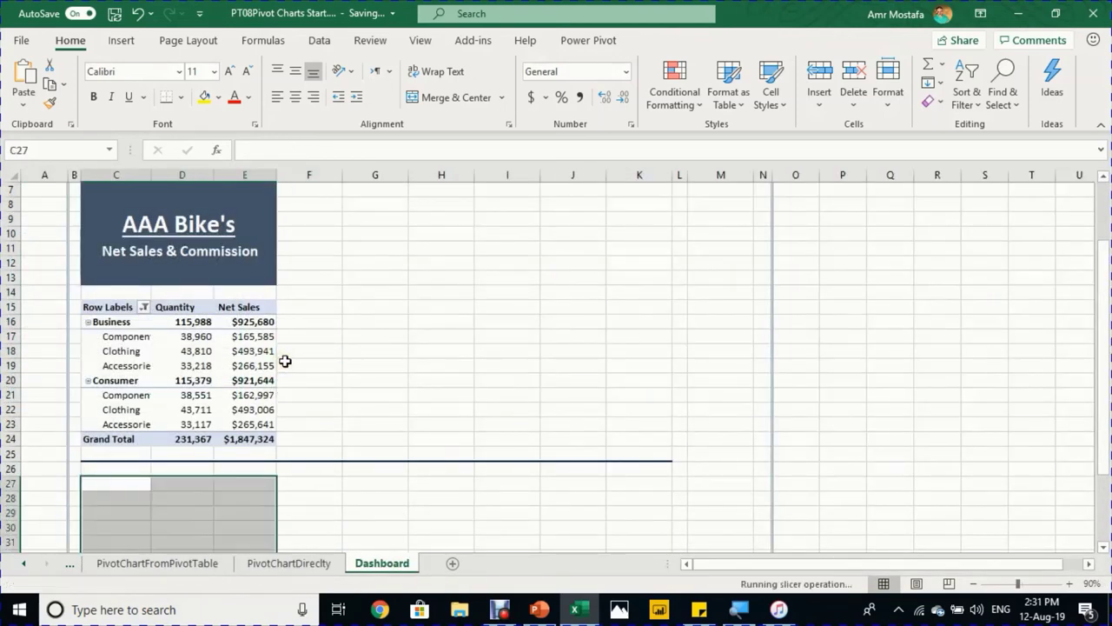
{"action": "scroll", "coordinate": [289, 416], "scroll_direction": "down", "scroll_amount": 2}
{"action": "scroll", "coordinate": [255, 414], "scroll_direction": "up", "scroll_amount": 1}
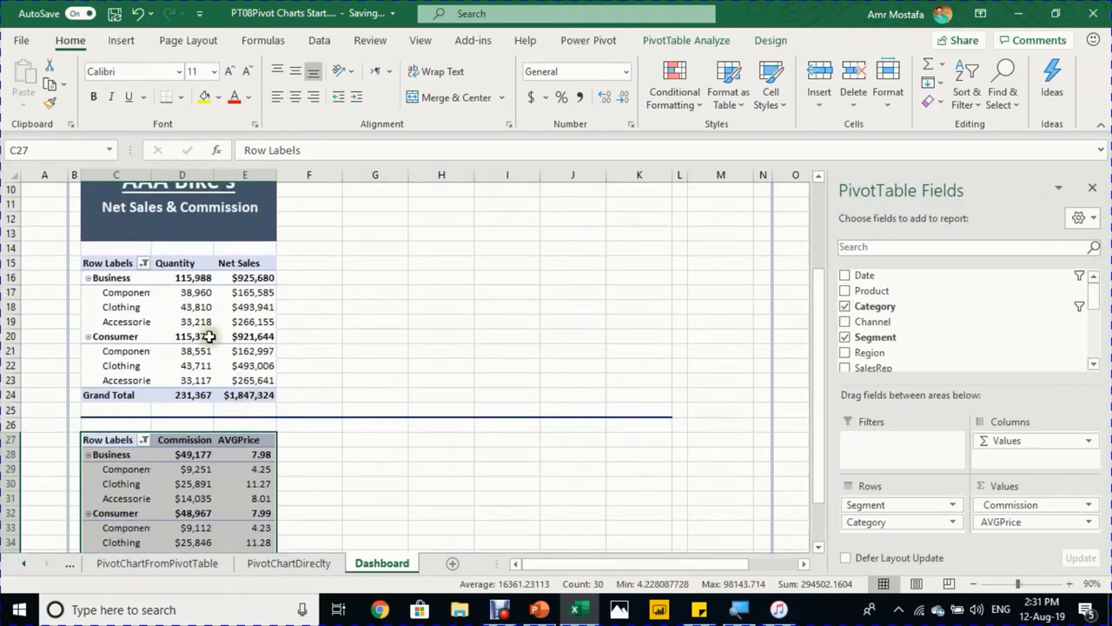
- Move the NetSalesChart PivotChart from the PivotChartFromPivotTable sheet to cell F15 of the Dashboard
{"action": "scroll", "coordinate": [291, 310], "scroll_direction": "up", "scroll_amount": 1}
{"action": "left_click", "coordinate": [327, 300]}
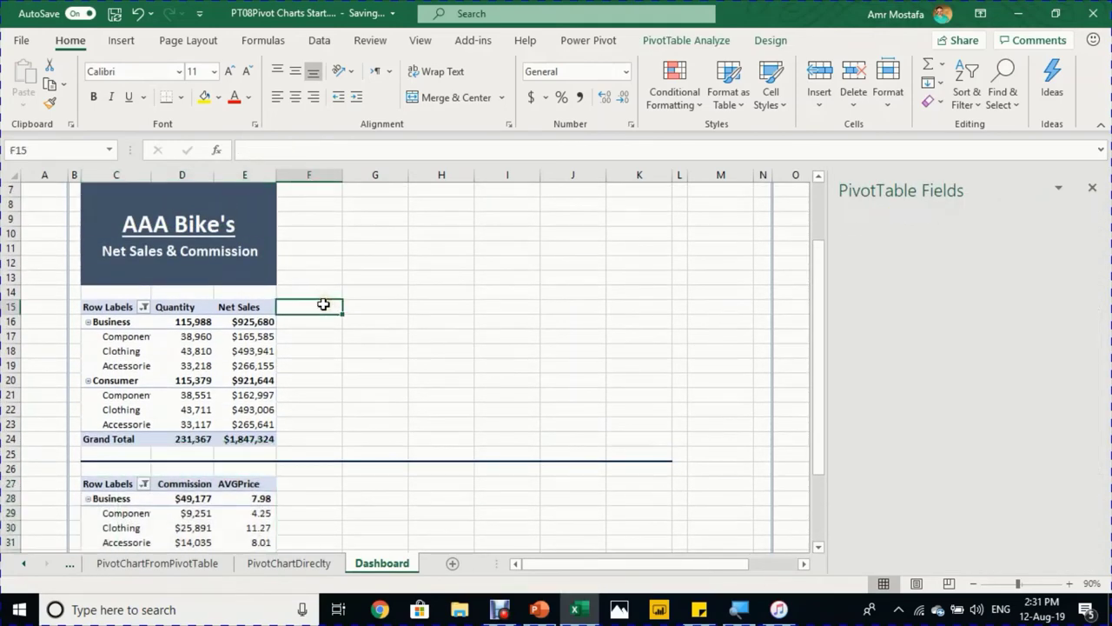
{"action": "left_click", "coordinate": [174, 566]}
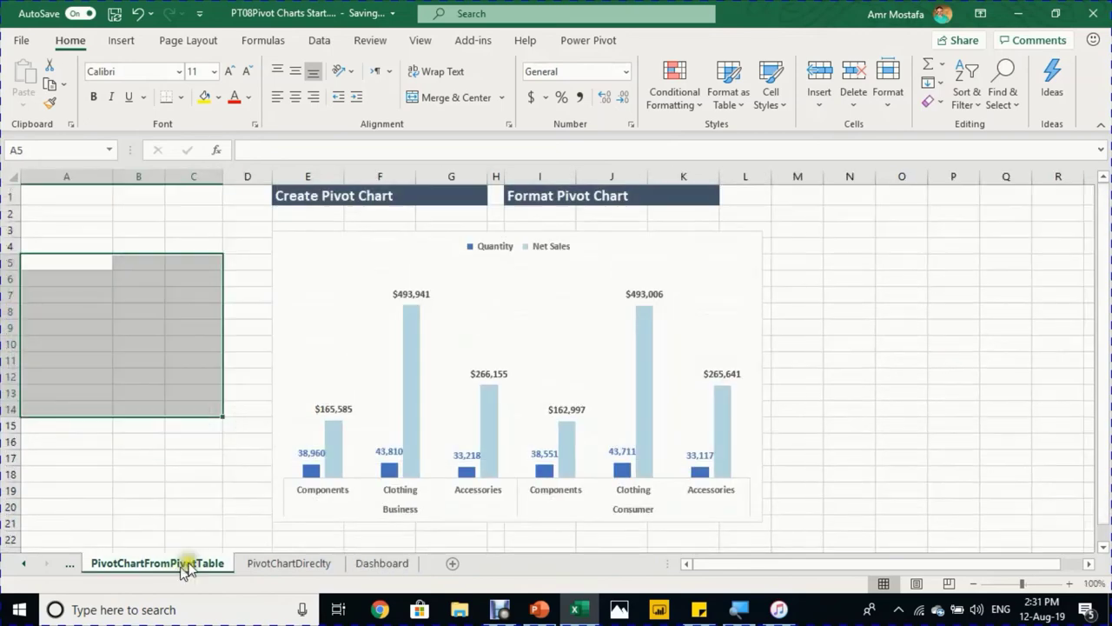
{"action": "left_click", "coordinate": [414, 244]}
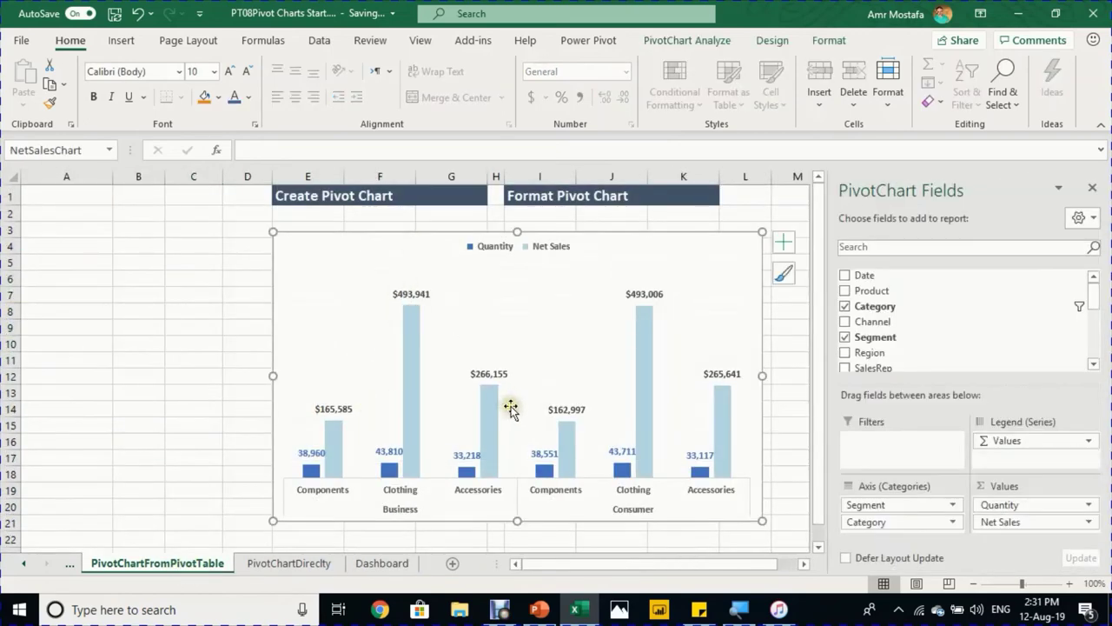
{"action": "key", "text": "Delete"}
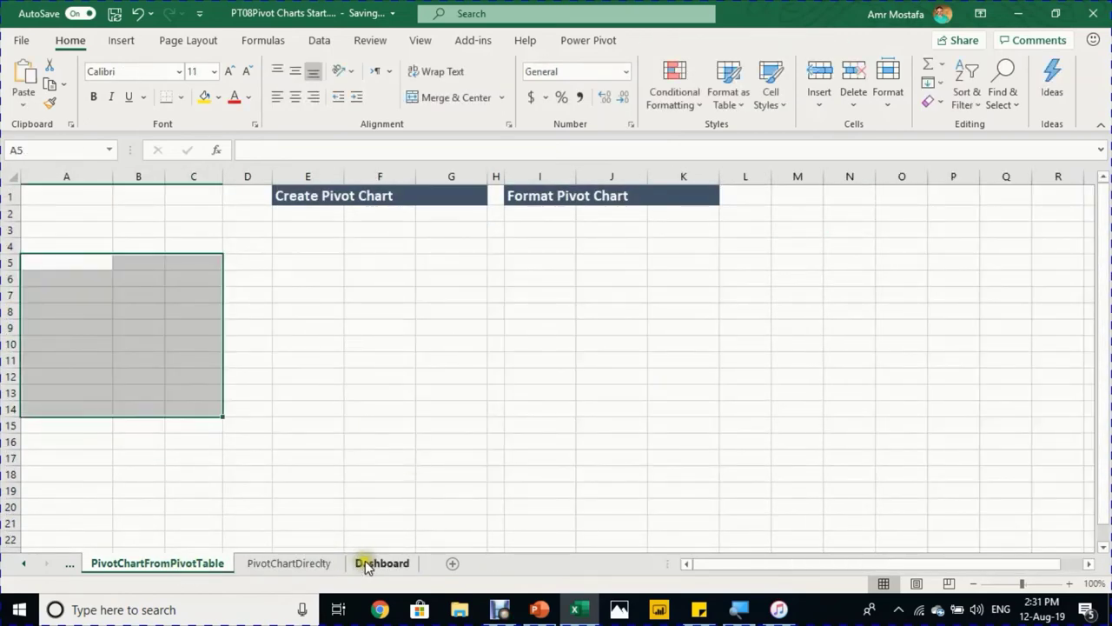
{"action": "left_click", "coordinate": [365, 563]}
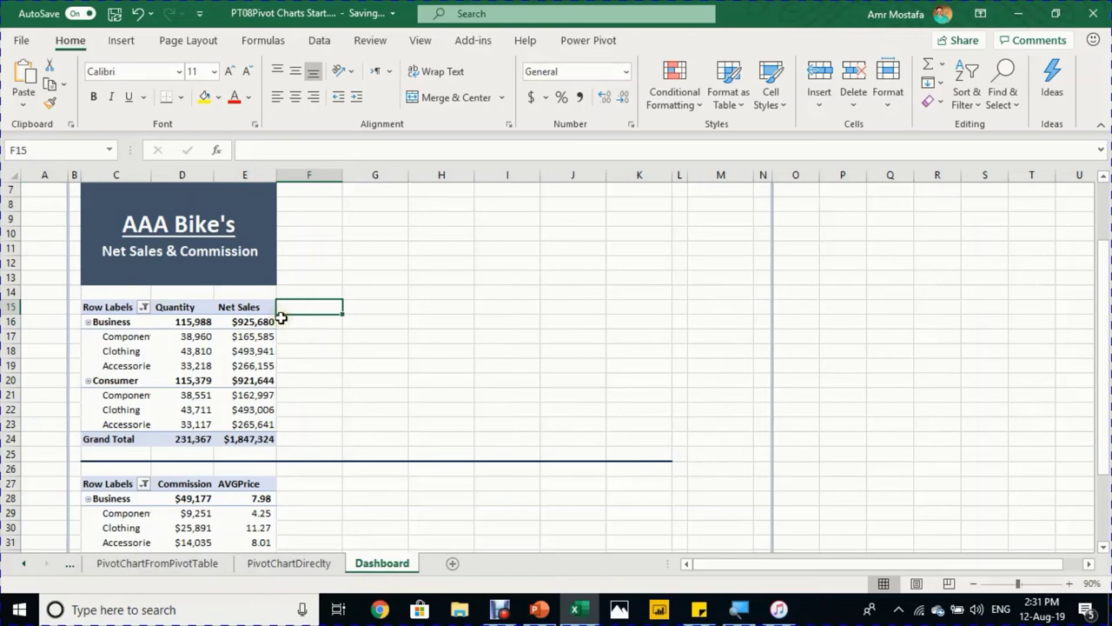
{"action": "key", "text": "ctrl+v"}
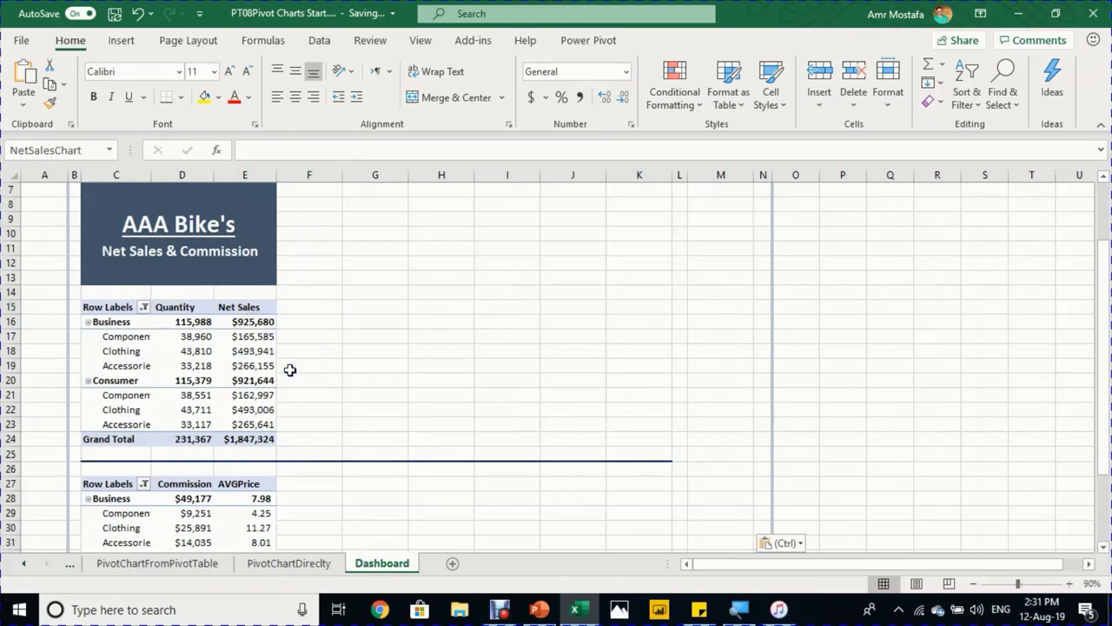
- Shrink the Quantity and Net Sales chart to fit columns F to K, between row 15 and the divider line
{"action": "scroll", "coordinate": [516, 356], "scroll_direction": "down", "scroll_amount": 2}
{"action": "scroll", "coordinate": [517, 359], "scroll_direction": "down", "scroll_amount": 1}
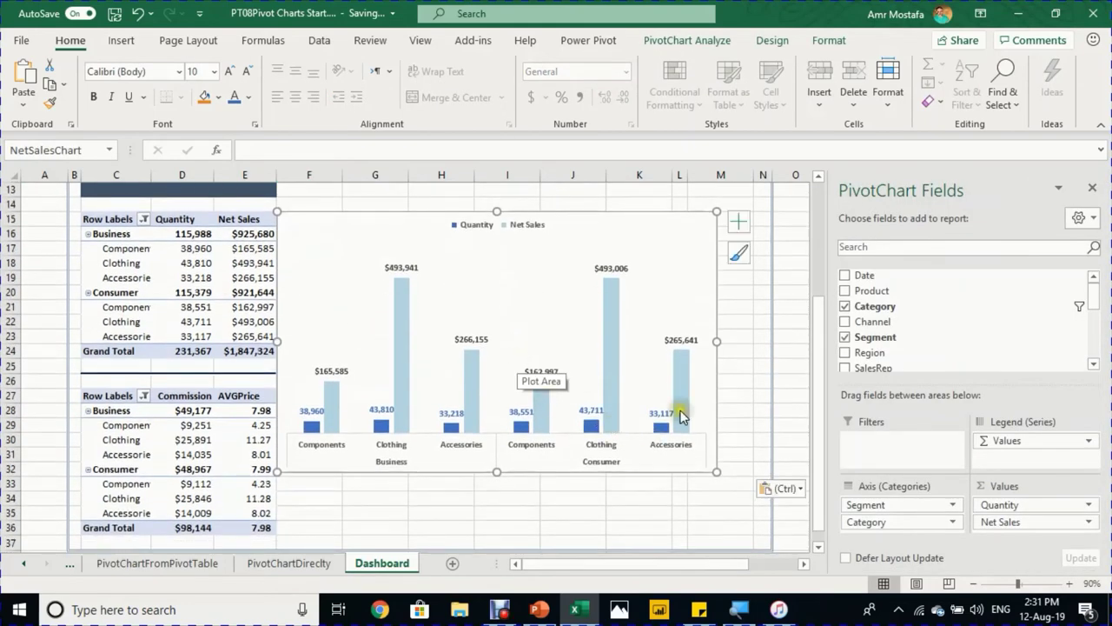
{"action": "left_click_drag", "start_coordinate": [493, 471], "coordinate": [492, 356]}
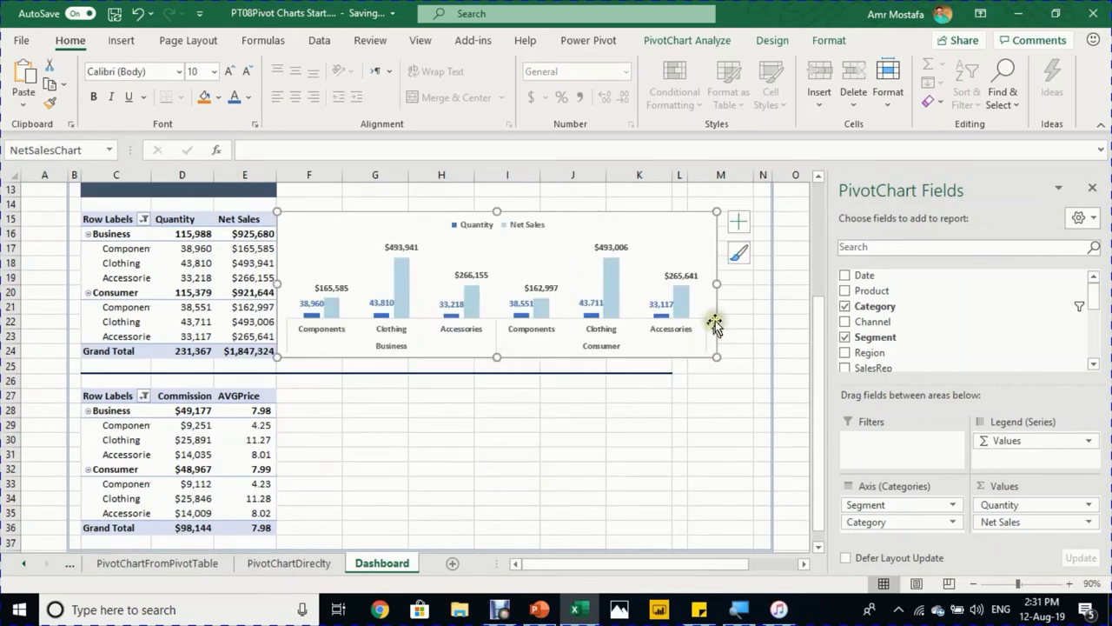
{"action": "left_click_drag", "start_coordinate": [716, 285], "coordinate": [671, 280]}
{"action": "left_click", "coordinate": [573, 454]}
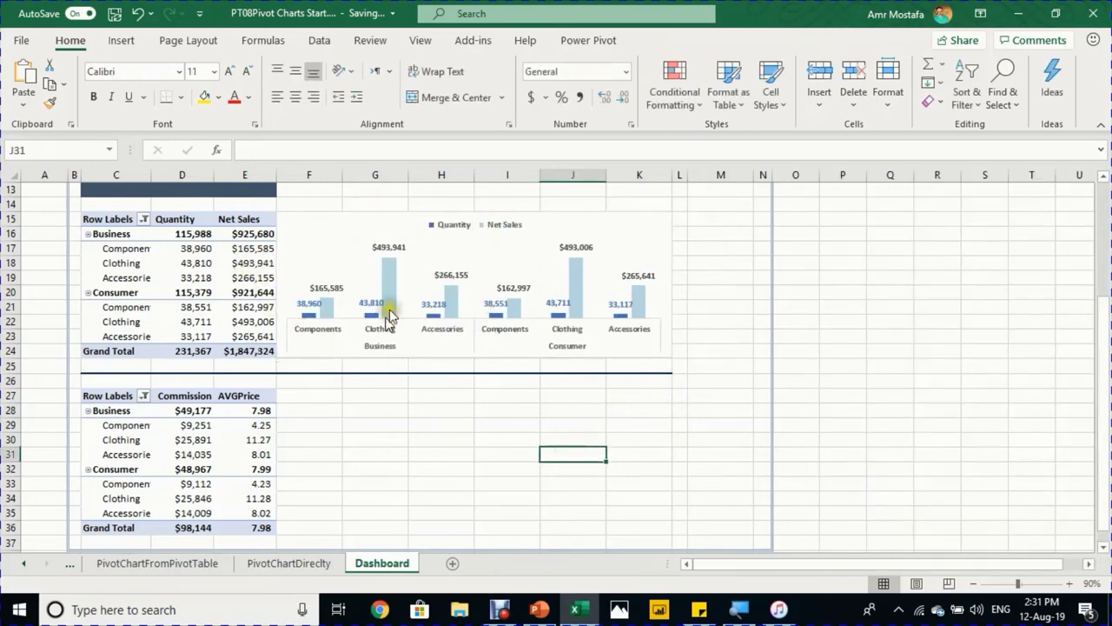
- Move the Commission and AVGPrice chart to cell F27 of the Dashboard and fit it to columns F to K beside its PivotTable
{"action": "left_click", "coordinate": [290, 563]}
{"action": "left_click", "coordinate": [372, 212]}
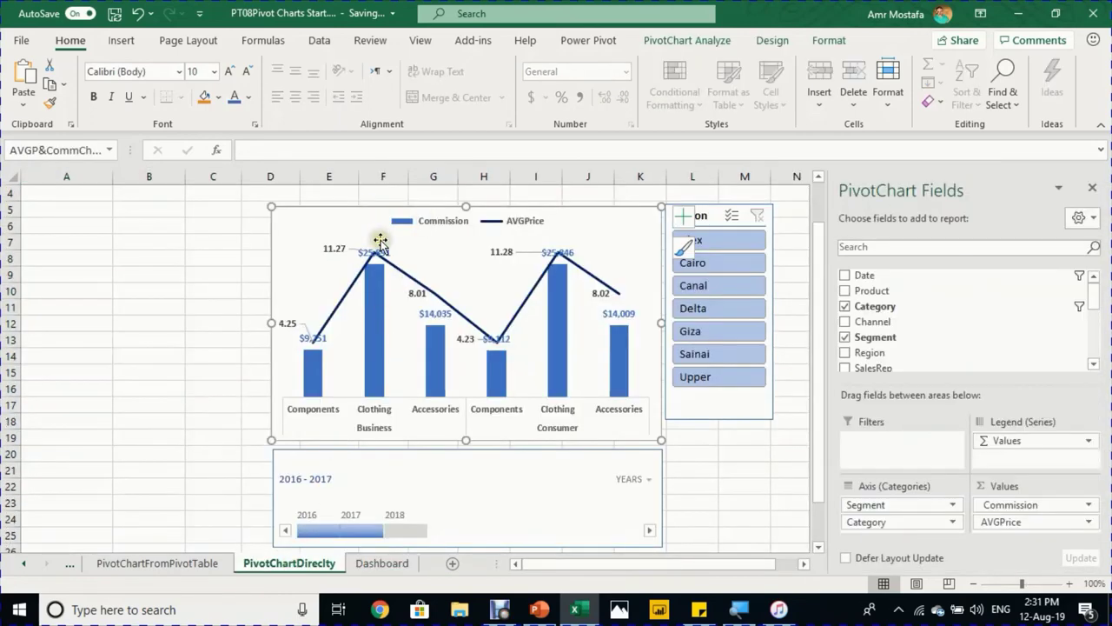
{"action": "left_click", "coordinate": [374, 560]}
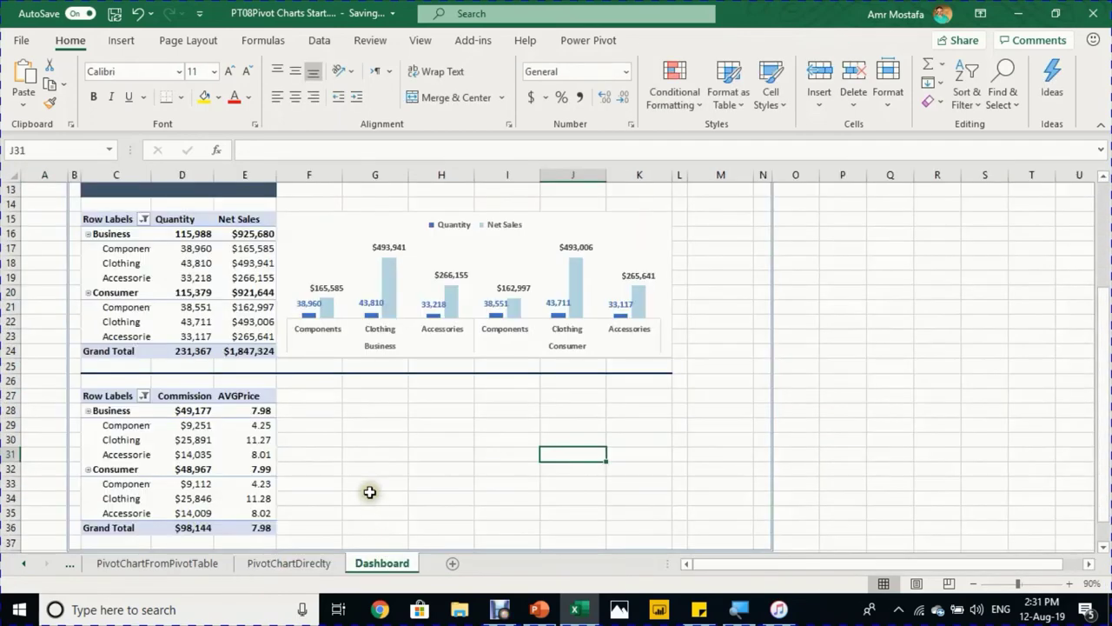
{"action": "left_click", "coordinate": [301, 397]}
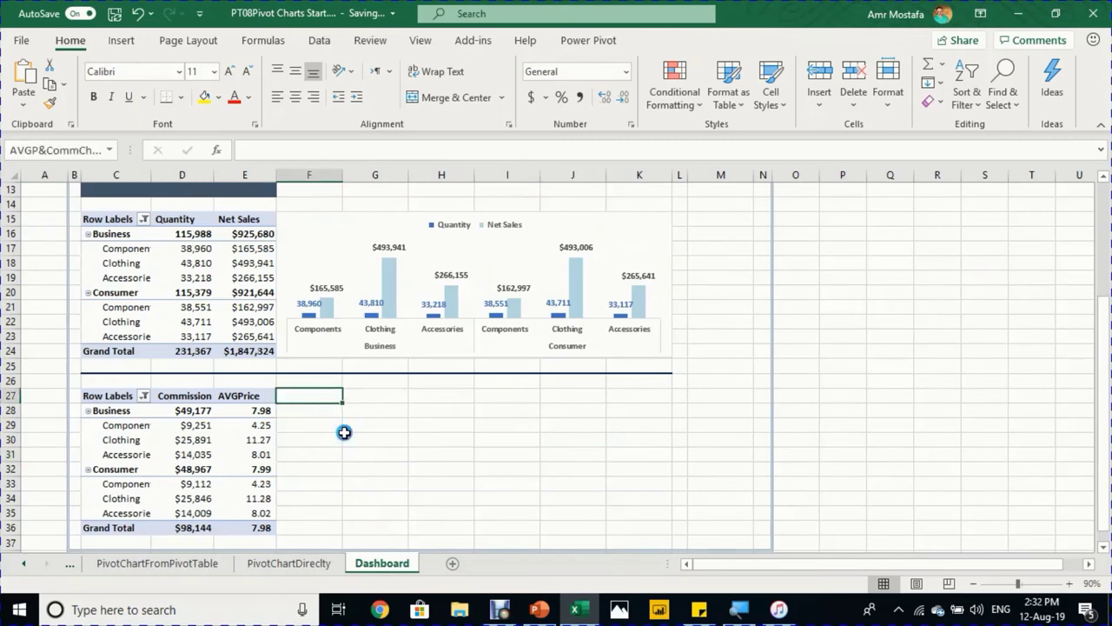
{"action": "left_click", "coordinate": [344, 432]}
{"action": "left_click", "coordinate": [721, 395]}
{"action": "scroll", "coordinate": [721, 396], "scroll_direction": "up", "scroll_amount": 1}
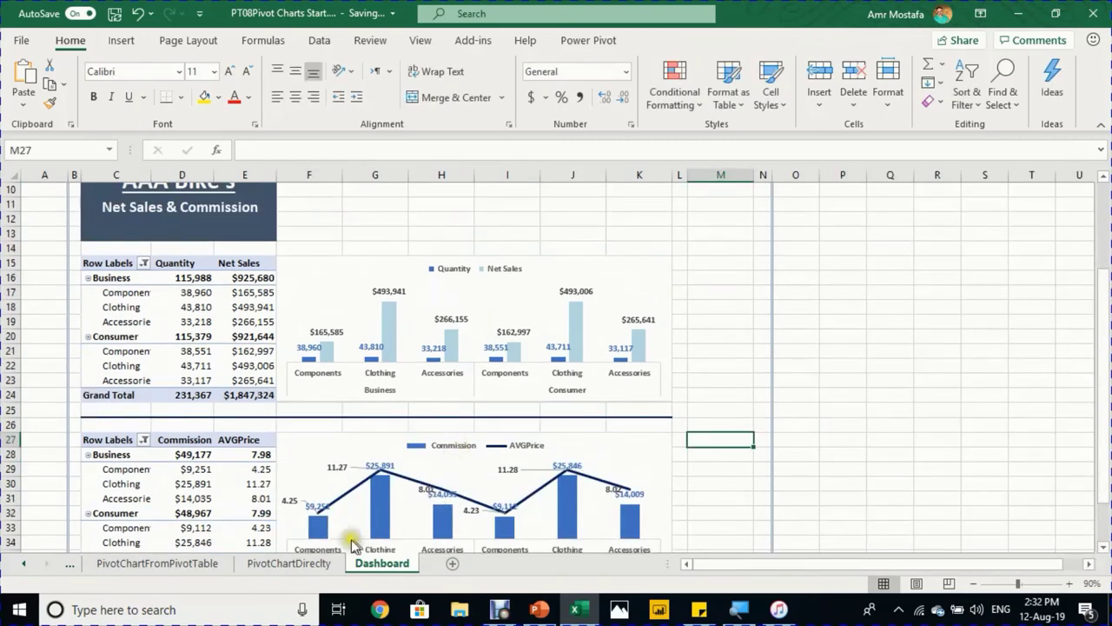
- Move the Region slicer to cell M15 of the Dashboard and narrow it to about 0.91" to match column M
{"action": "left_click", "coordinate": [298, 565]}
{"action": "left_click", "coordinate": [739, 406]}
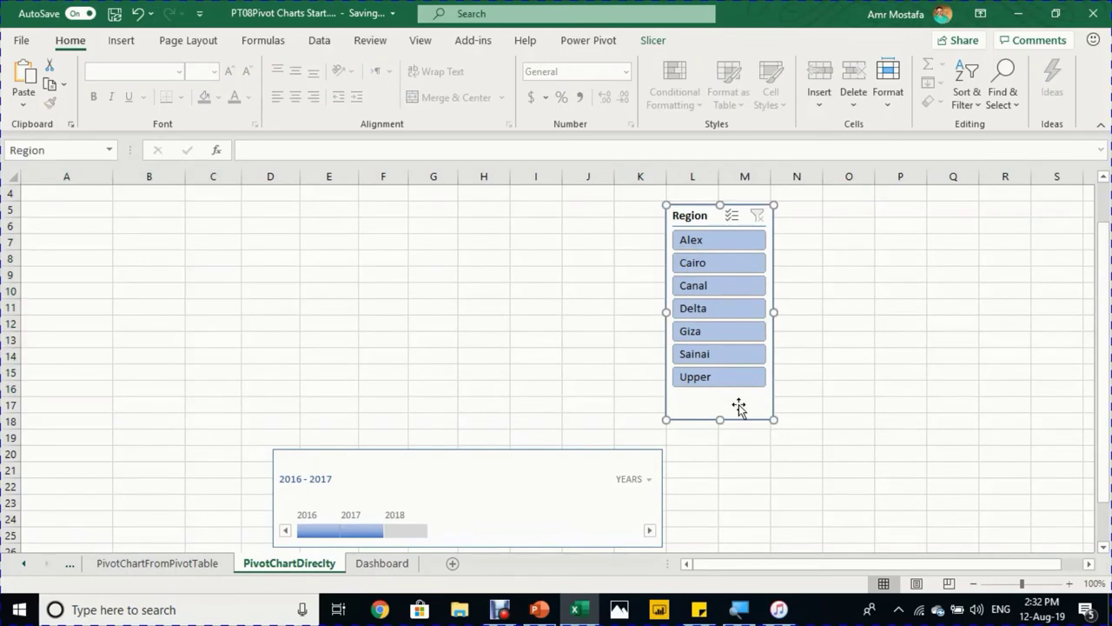
{"action": "left_click", "coordinate": [381, 563]}
{"action": "left_click", "coordinate": [722, 266]}
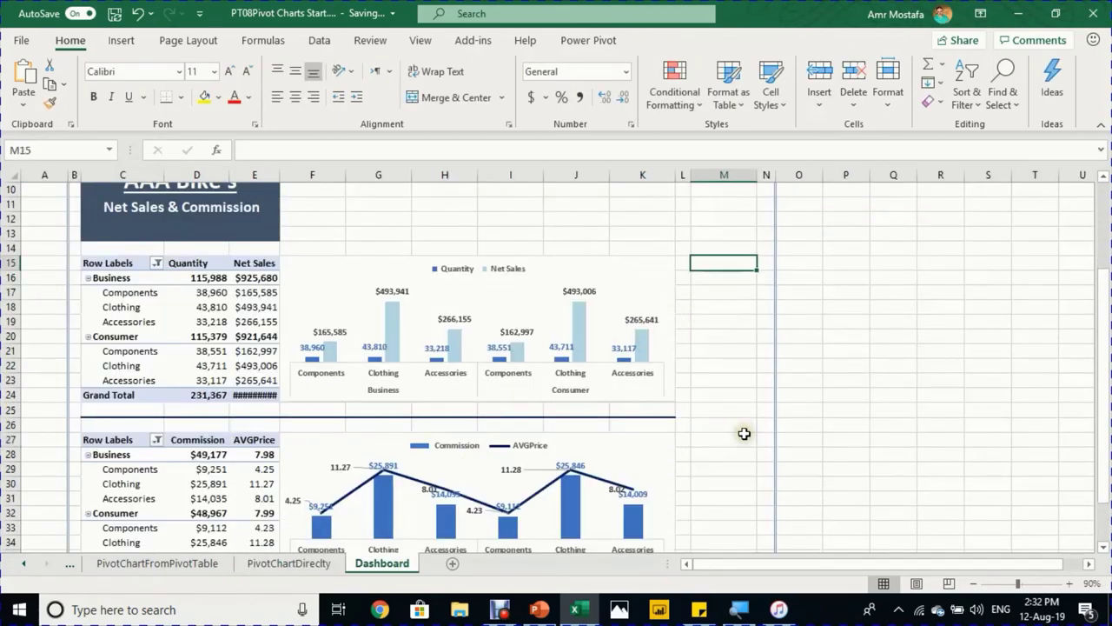
{"action": "key", "text": "ctrl+v"}
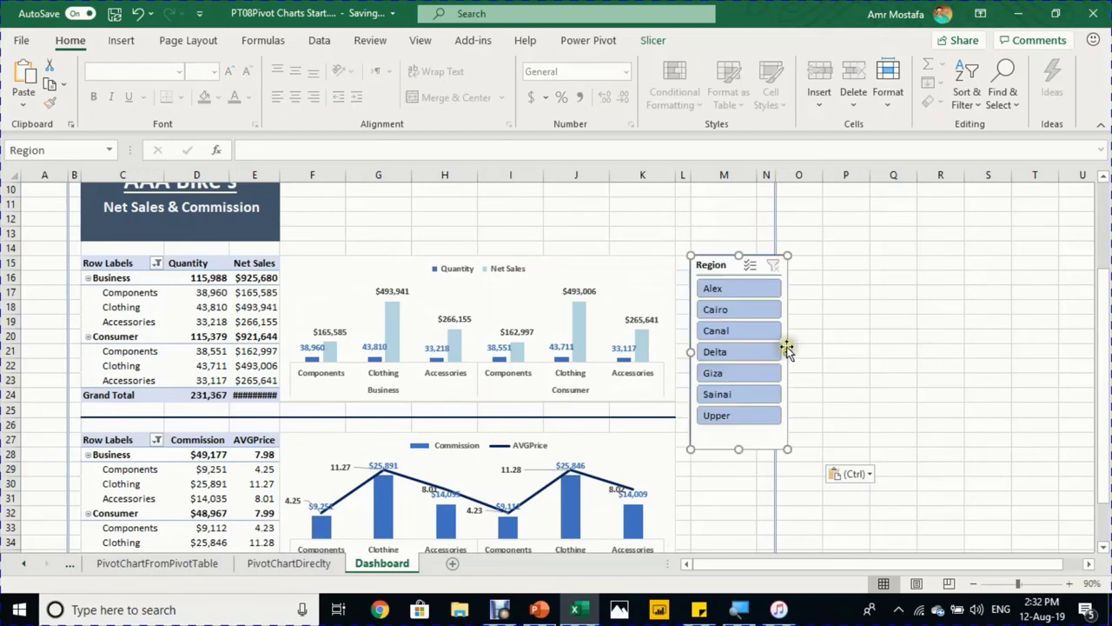
{"action": "left_click_drag", "start_coordinate": [789, 351], "coordinate": [755, 345]}
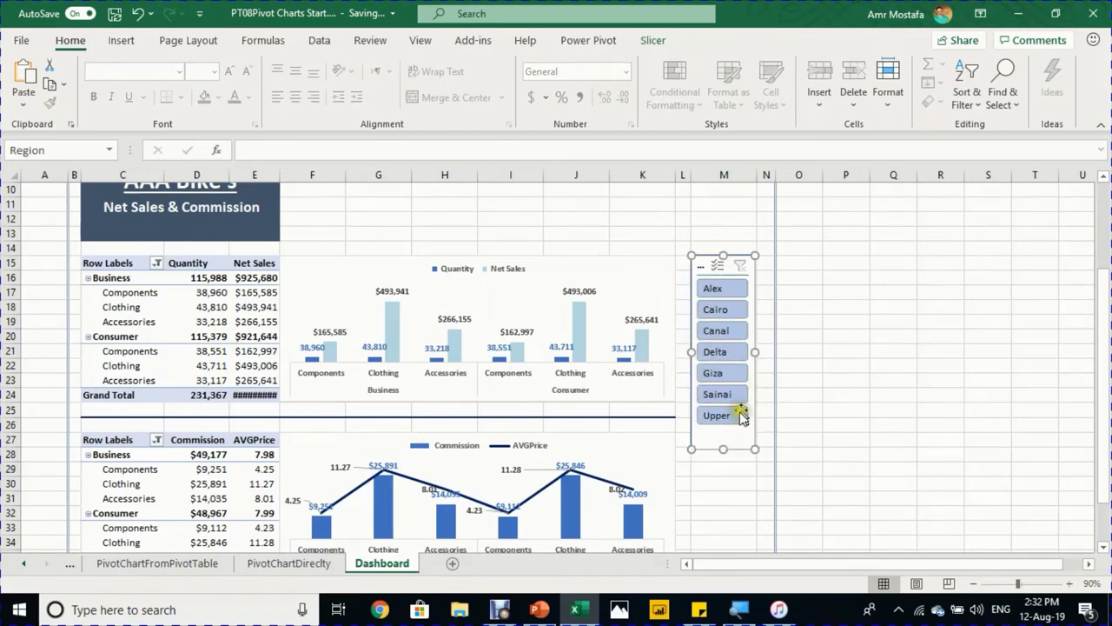
{"action": "left_click", "coordinate": [824, 365]}
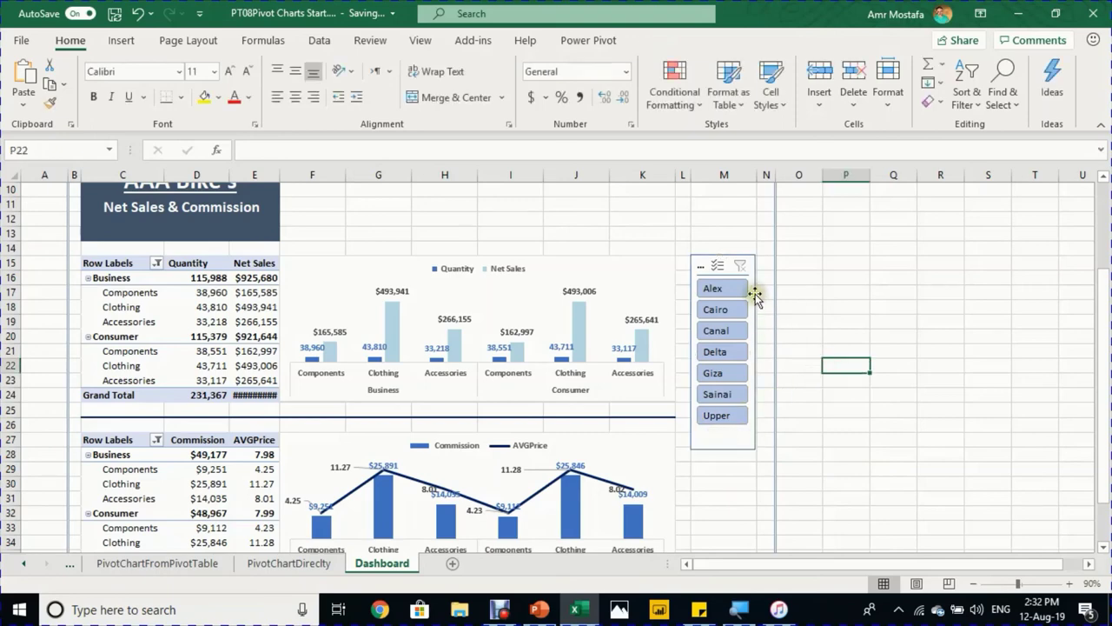
- Turn on Snap to Grid, widen the Region slicer to about 1.88", and nudge it down
{"action": "left_click", "coordinate": [724, 258]}
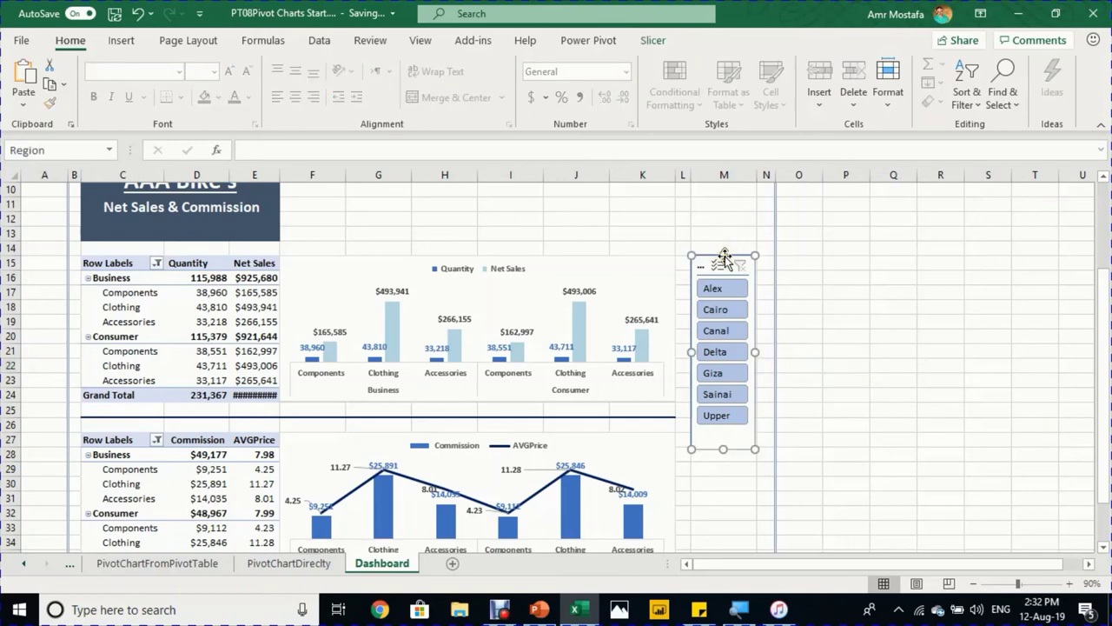
{"action": "left_click", "coordinate": [653, 40]}
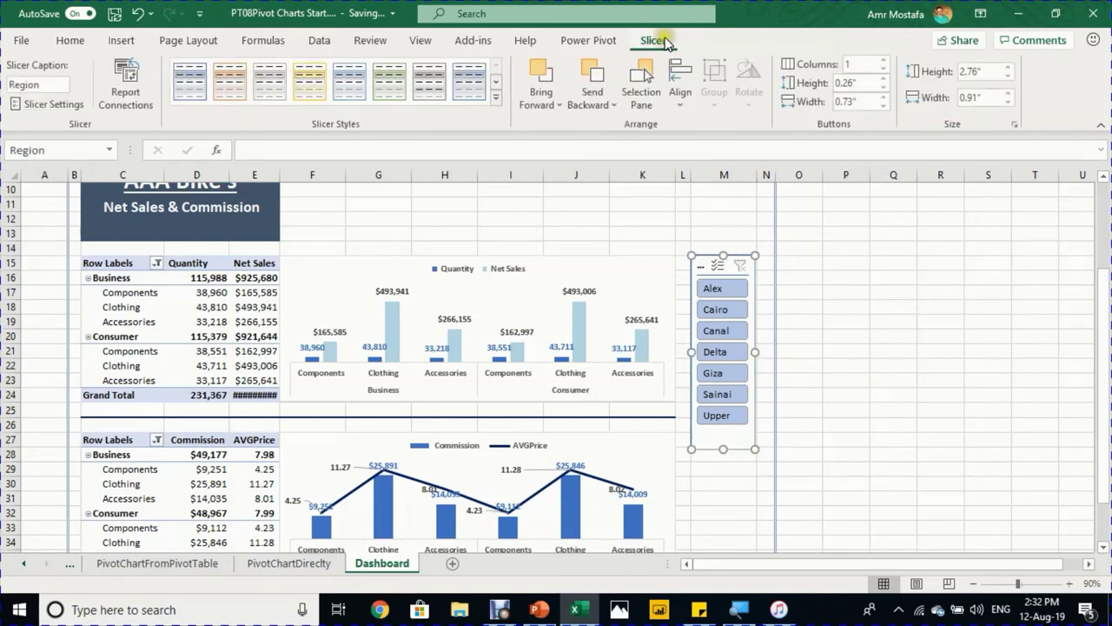
{"action": "left_click", "coordinate": [685, 98]}
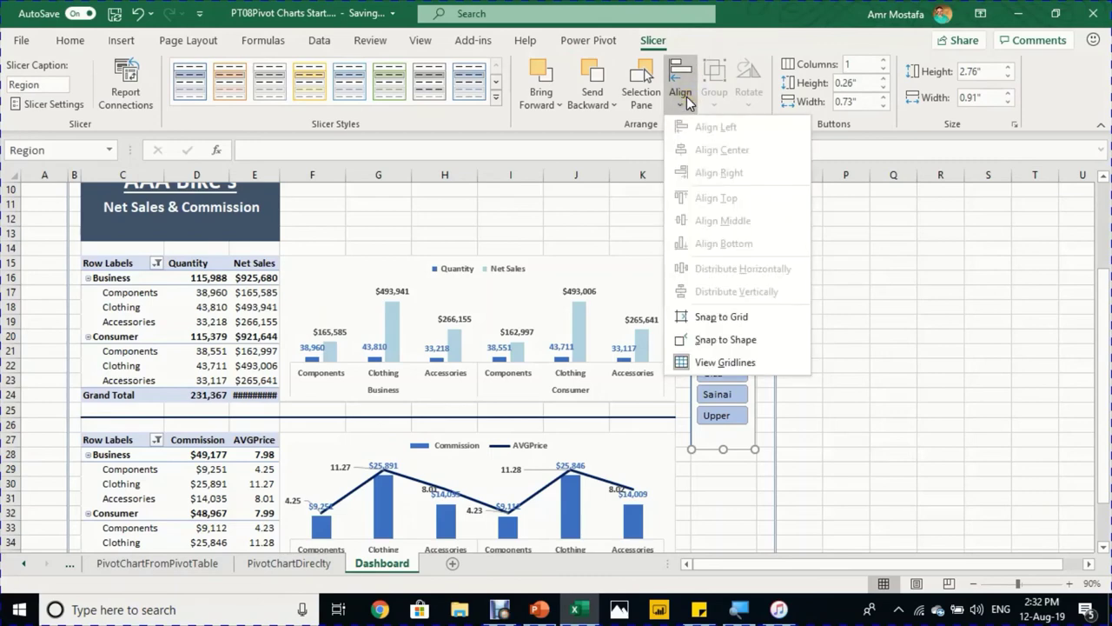
{"action": "left_click", "coordinate": [719, 318]}
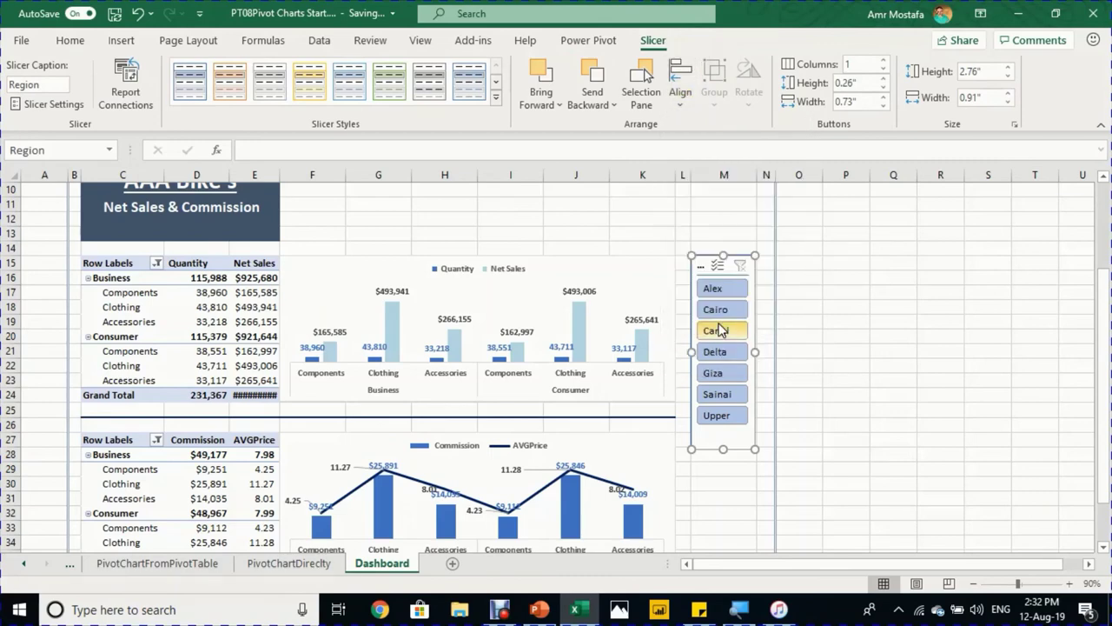
{"action": "left_click_drag", "start_coordinate": [786, 354], "coordinate": [822, 353]}
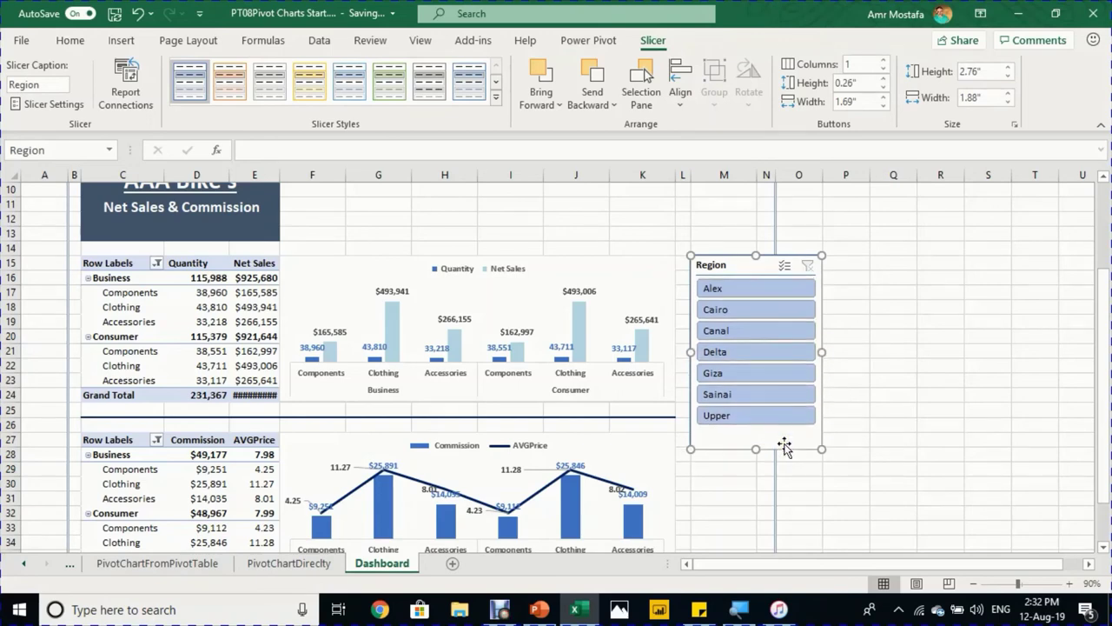
{"action": "key", "text": "Down"}
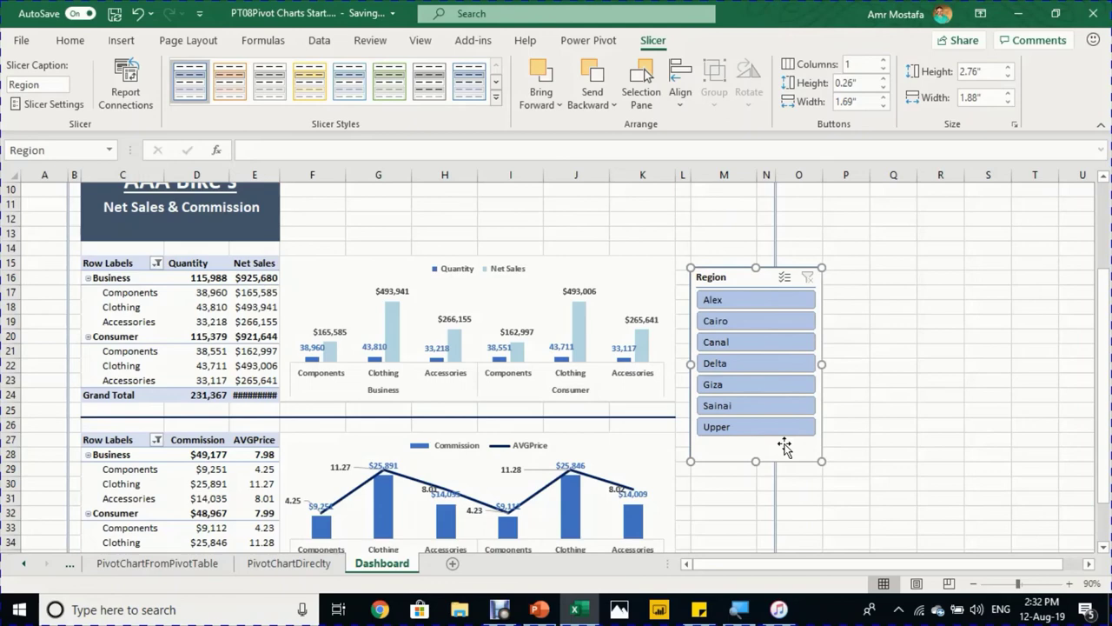
- Nudge the Region slicer up to row 15 and resize it to about 0.94" wide and 4.6" high, down to row 36
{"action": "key", "text": "Up"}
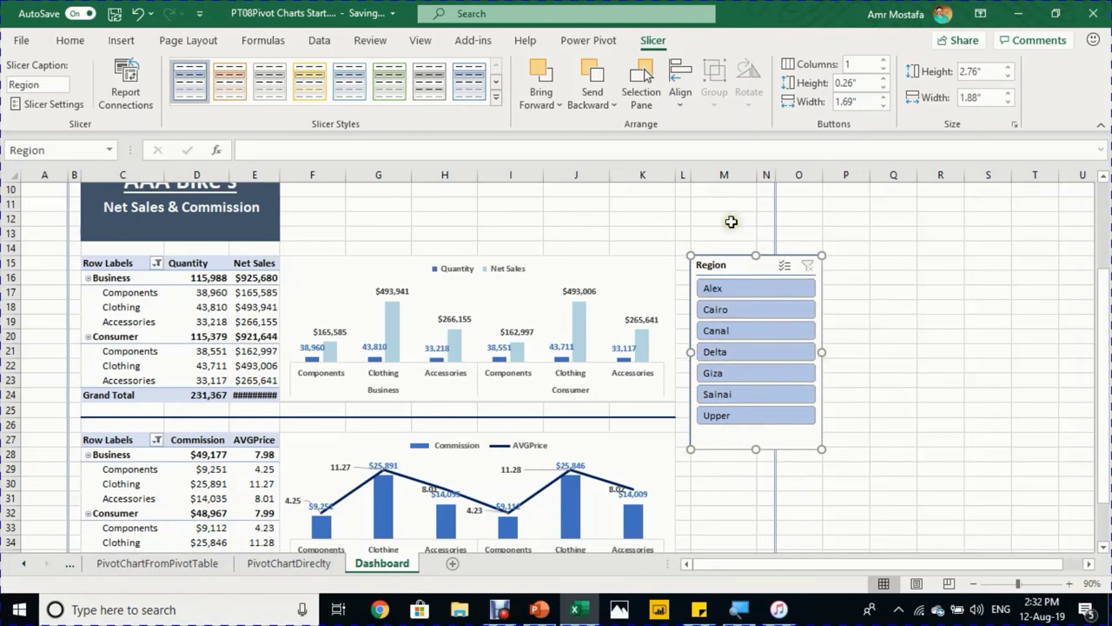
{"action": "left_click_drag", "start_coordinate": [822, 352], "coordinate": [756, 348]}
{"action": "left_click_drag", "start_coordinate": [724, 448], "coordinate": [724, 490]}
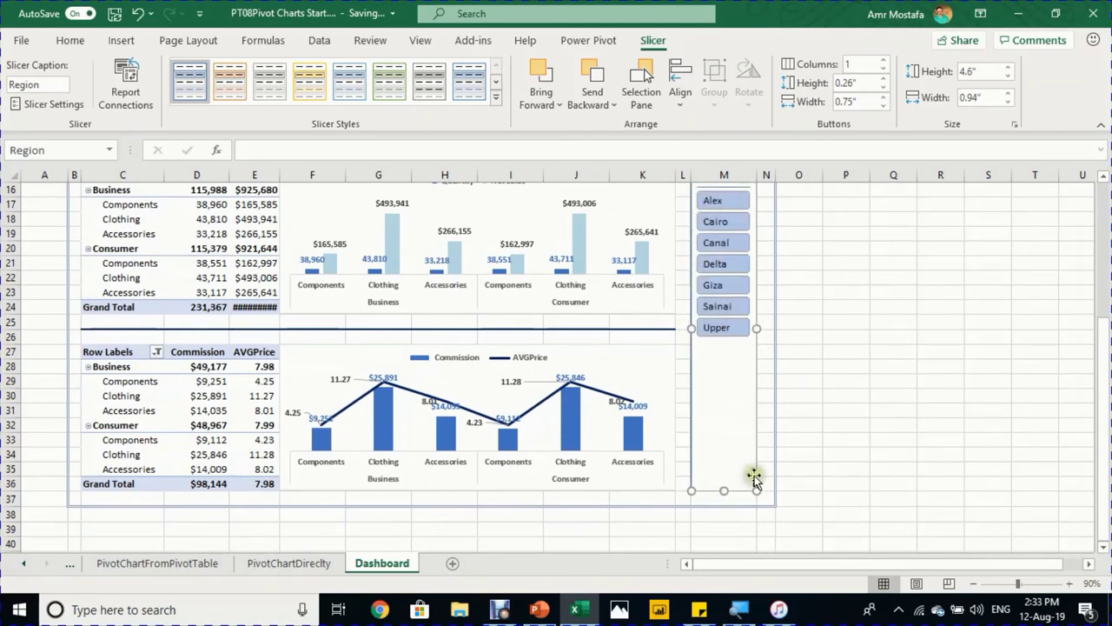
{"action": "left_click", "coordinate": [834, 408]}
- Set the Region slicer's button height to 0.55" so the region buttons fill the slicer
{"action": "scroll", "coordinate": [837, 408], "scroll_direction": "up", "scroll_amount": 2}
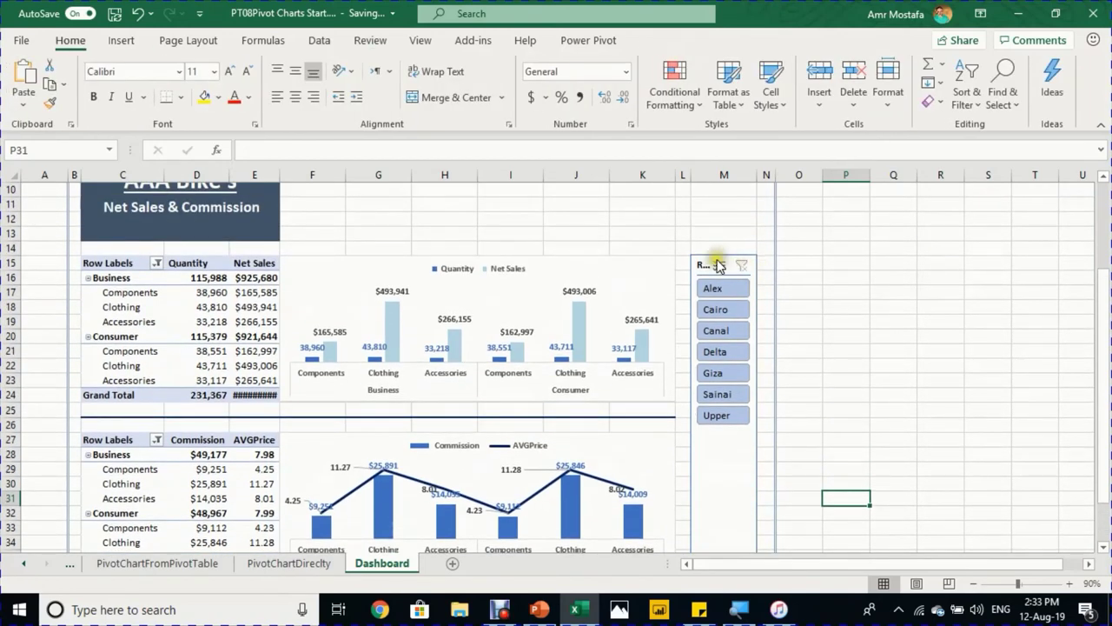
{"action": "left_click", "coordinate": [711, 261]}
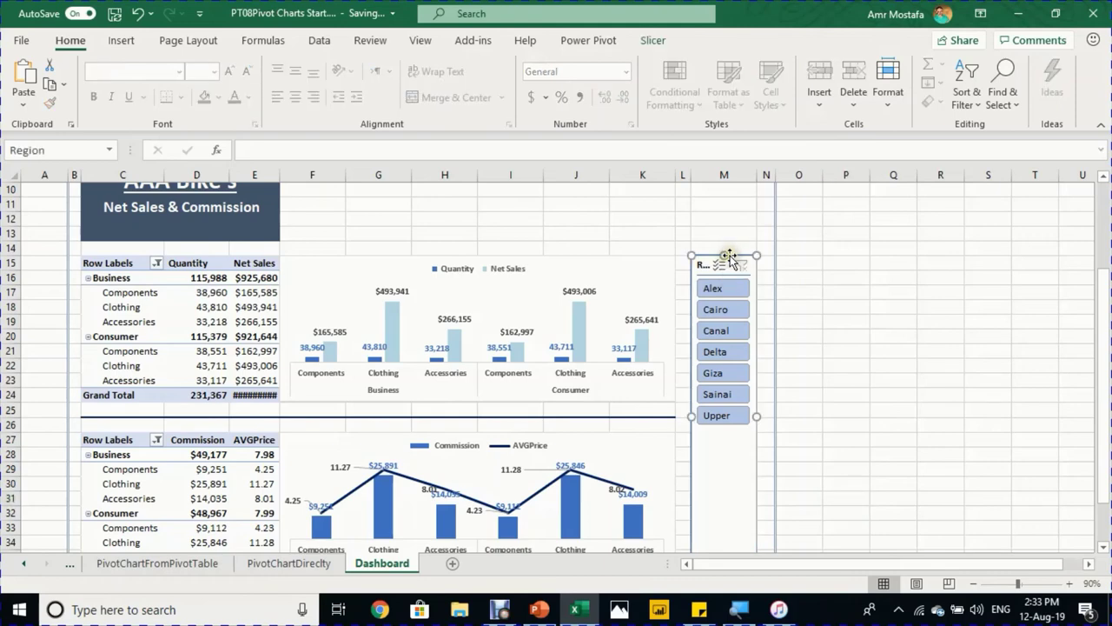
{"action": "left_click", "coordinate": [664, 42]}
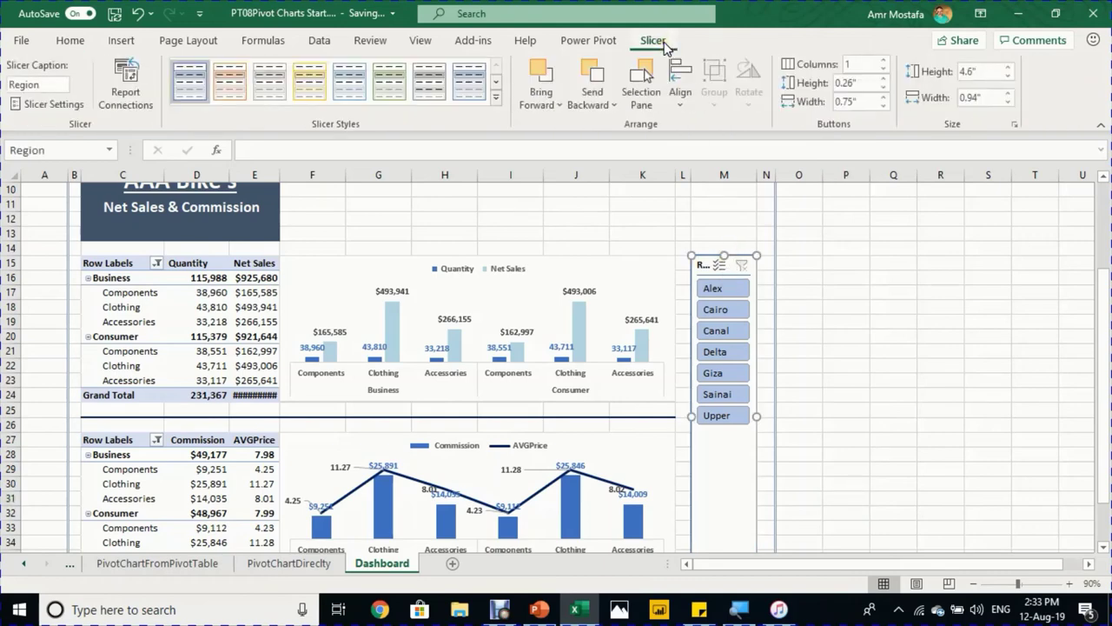
{"action": "left_click", "coordinate": [845, 118]}
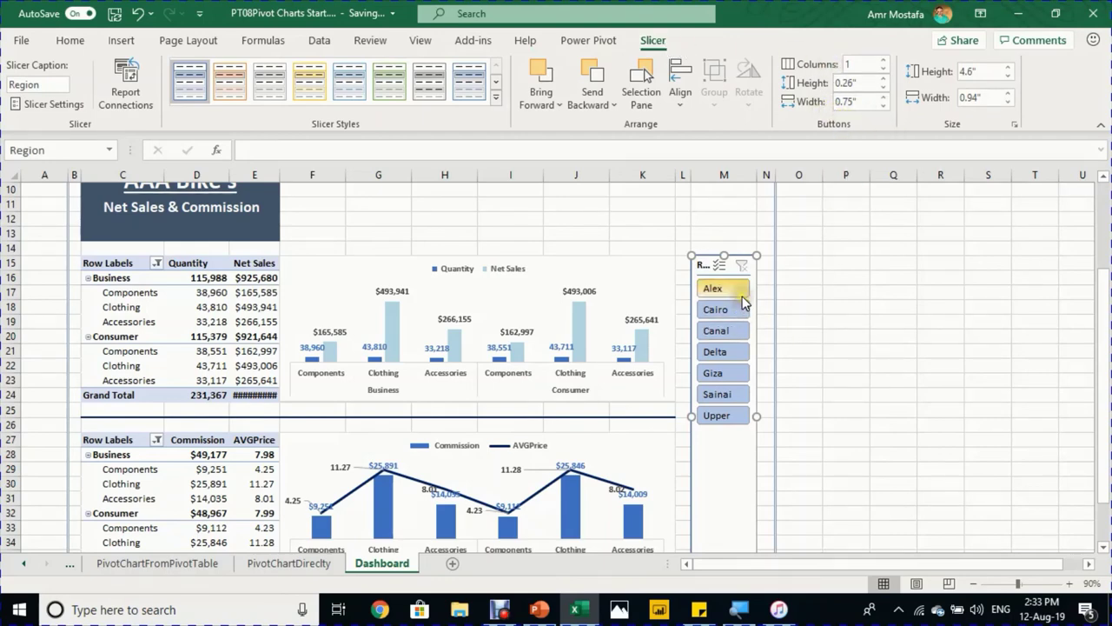
{"action": "left_click", "coordinate": [883, 78]}
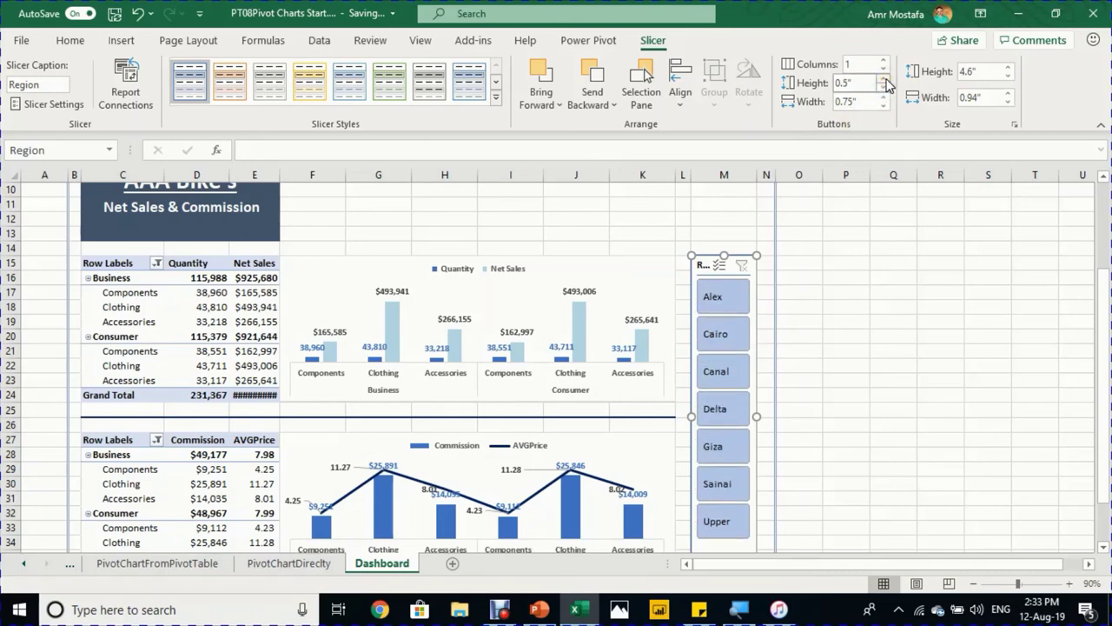
{"action": "left_click", "coordinate": [884, 79]}
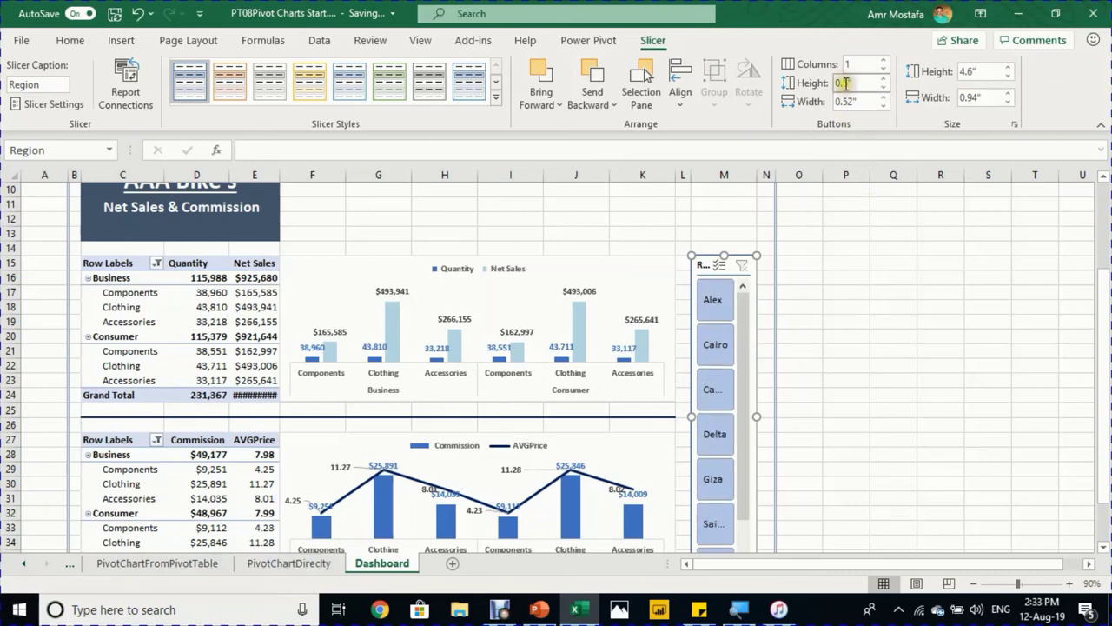
{"action": "left_click", "coordinate": [799, 394]}
{"action": "scroll", "coordinate": [813, 396], "scroll_direction": "down", "scroll_amount": 1}
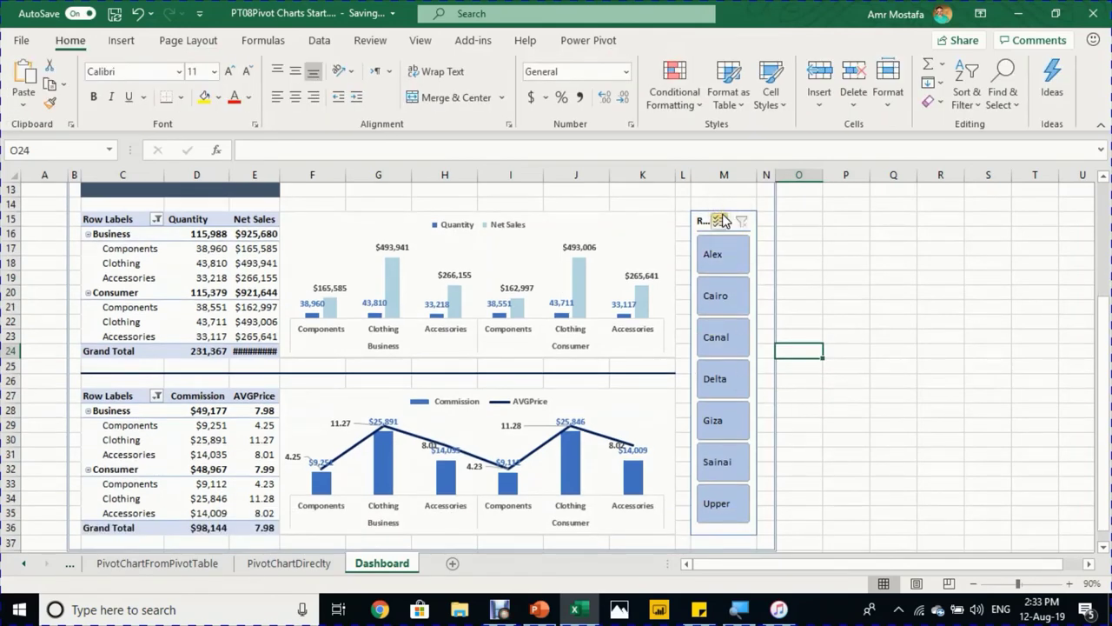
- Hide the header of the Region slicer
{"action": "left_click", "coordinate": [728, 210]}
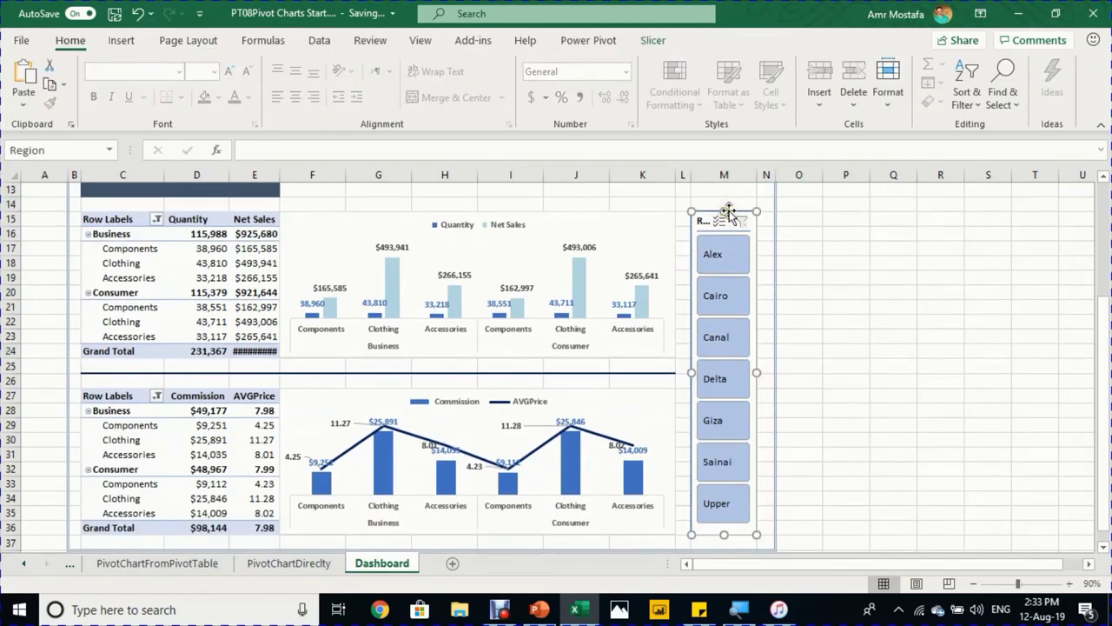
{"action": "left_click", "coordinate": [651, 40]}
{"action": "left_click", "coordinate": [61, 106]}
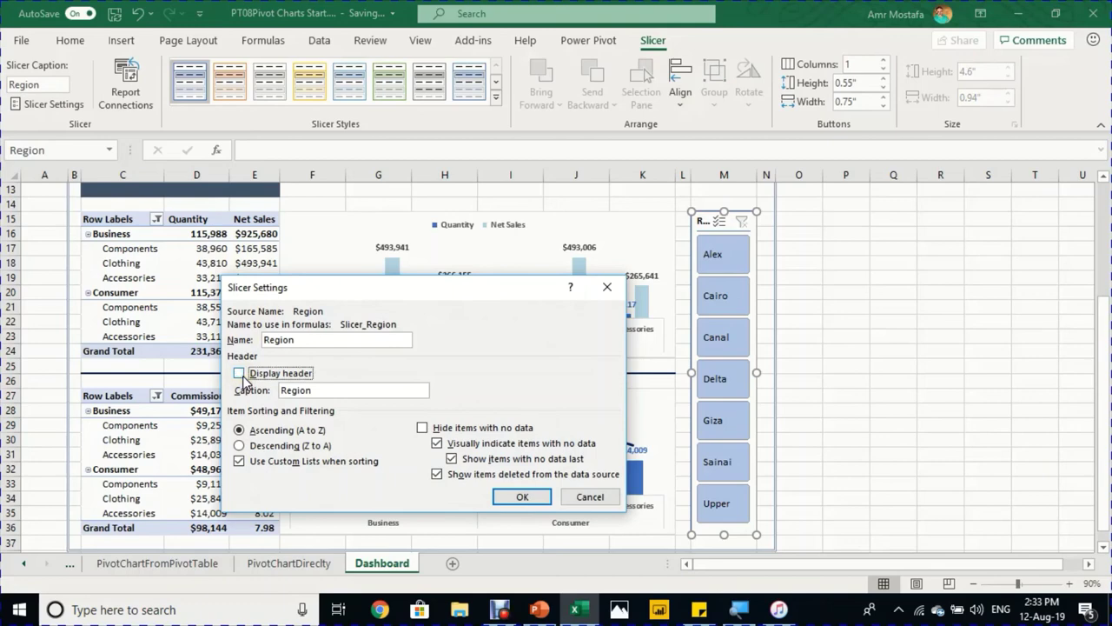
{"action": "left_click", "coordinate": [513, 495]}
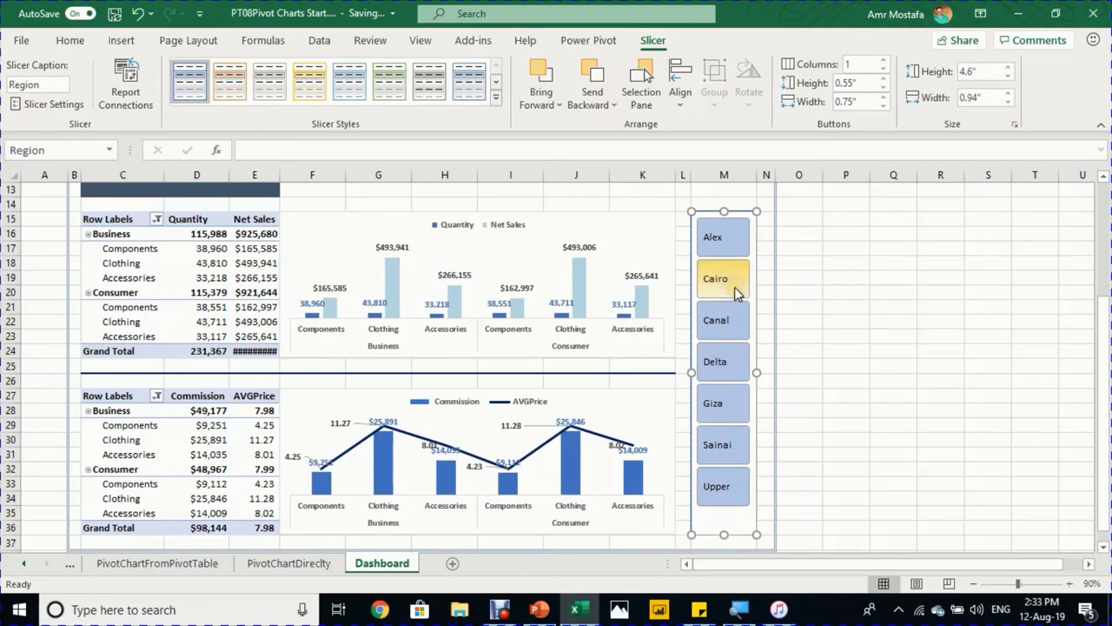
- Filter by Alex, Cairo and Canal in turn with the Region slicer to check which reports respond
{"action": "left_click", "coordinate": [730, 245]}
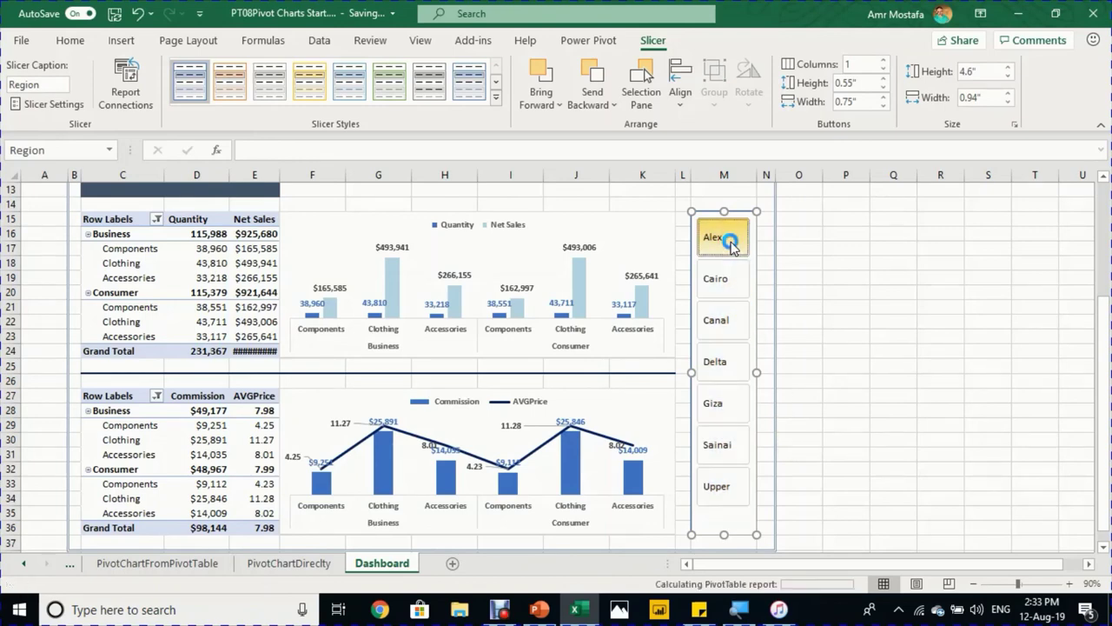
{"action": "left_click", "coordinate": [714, 284]}
{"action": "left_click", "coordinate": [712, 320]}
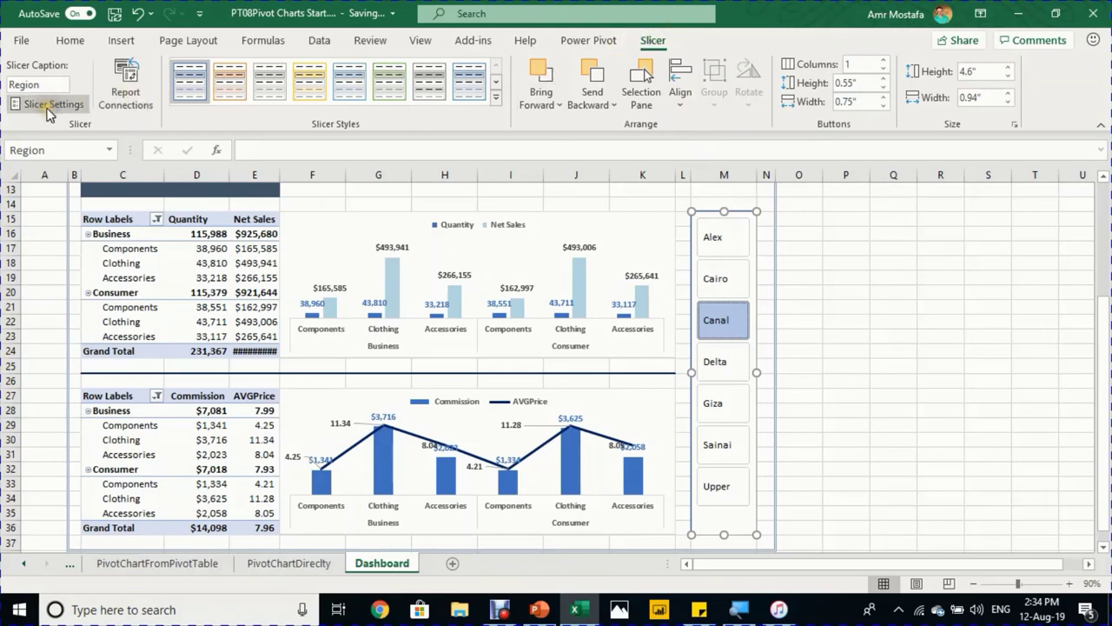
- Connect the Region slicer to the NetSales PivotTable in addition to the commission report
{"action": "left_click", "coordinate": [127, 92]}
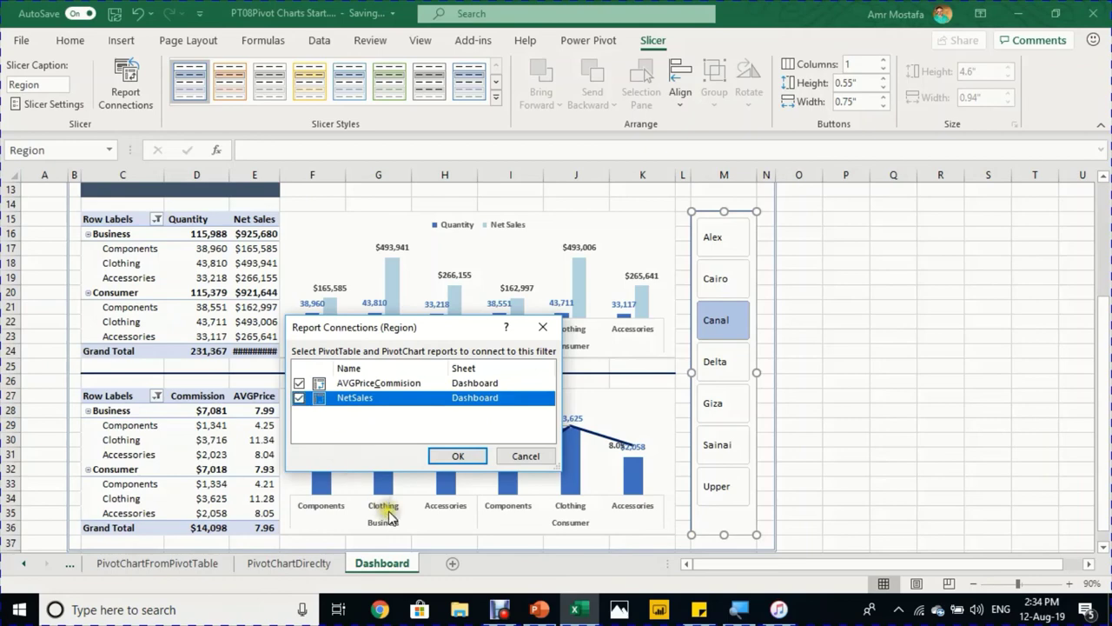
{"action": "left_click", "coordinate": [448, 455]}
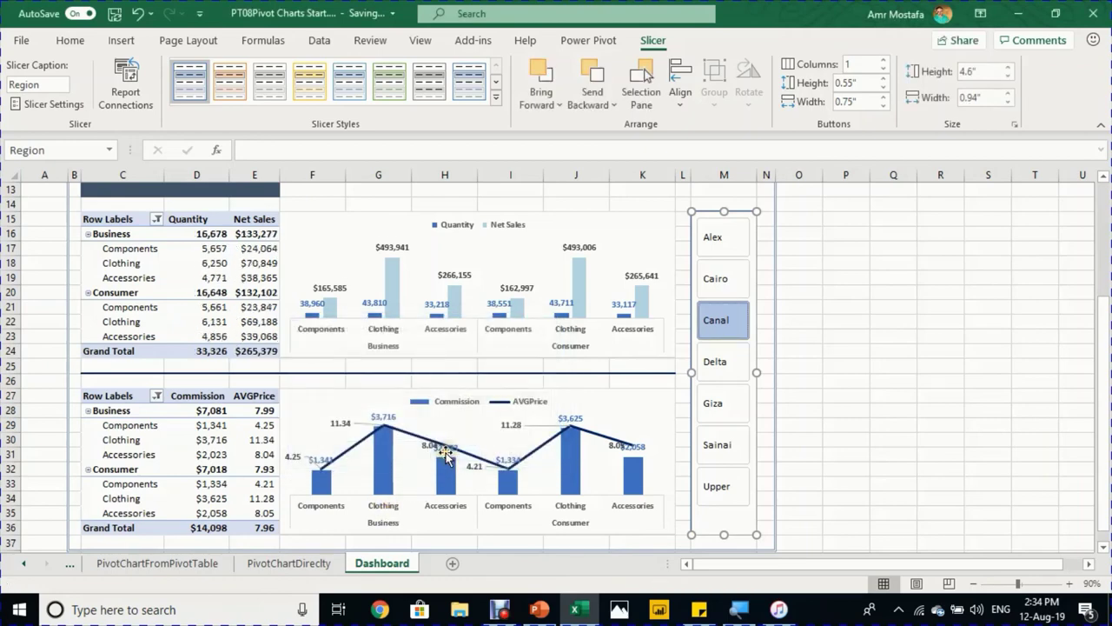
- Test the Region slicer on both reports with Alex, Cairo and Canal, and clear its filter
{"action": "left_click", "coordinate": [715, 237]}
{"action": "left_click", "coordinate": [706, 280]}
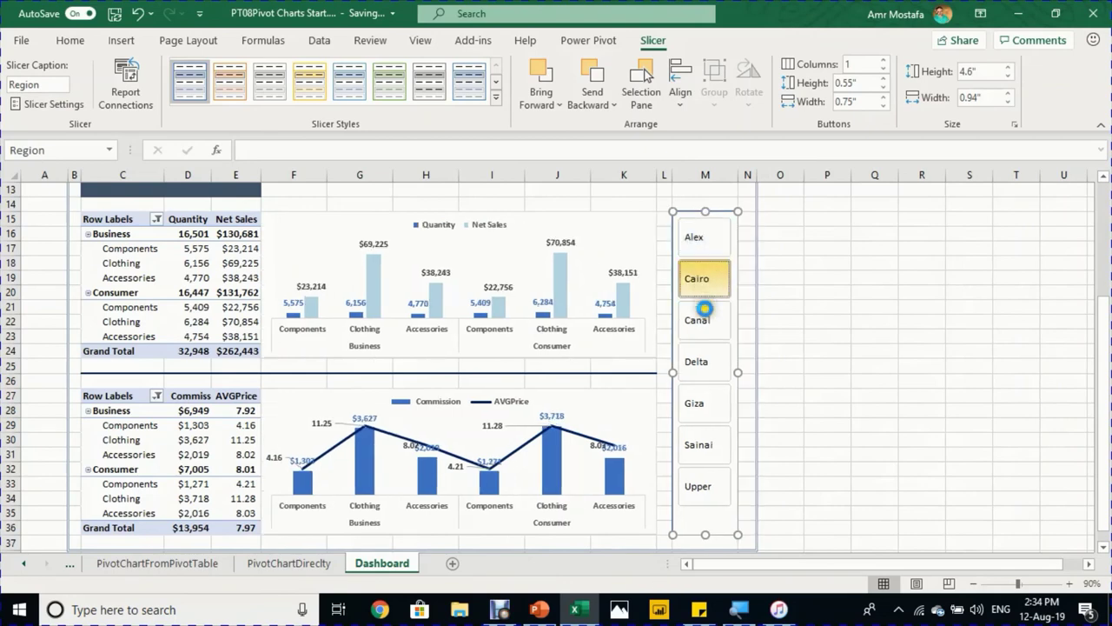
{"action": "left_click", "coordinate": [706, 306]}
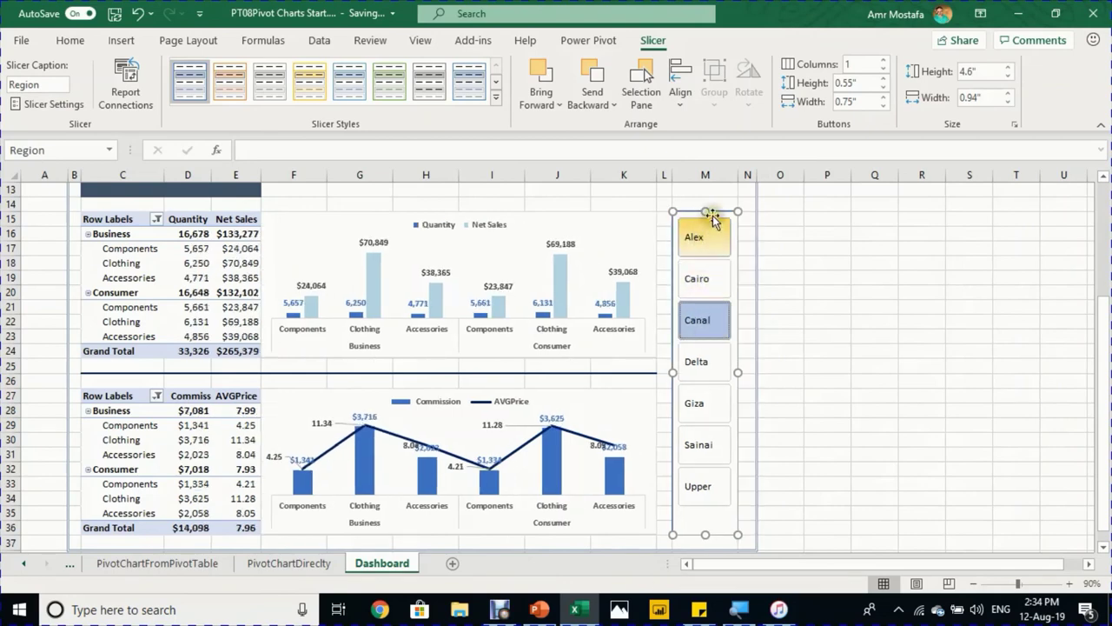
{"action": "right_click", "coordinate": [714, 212]}
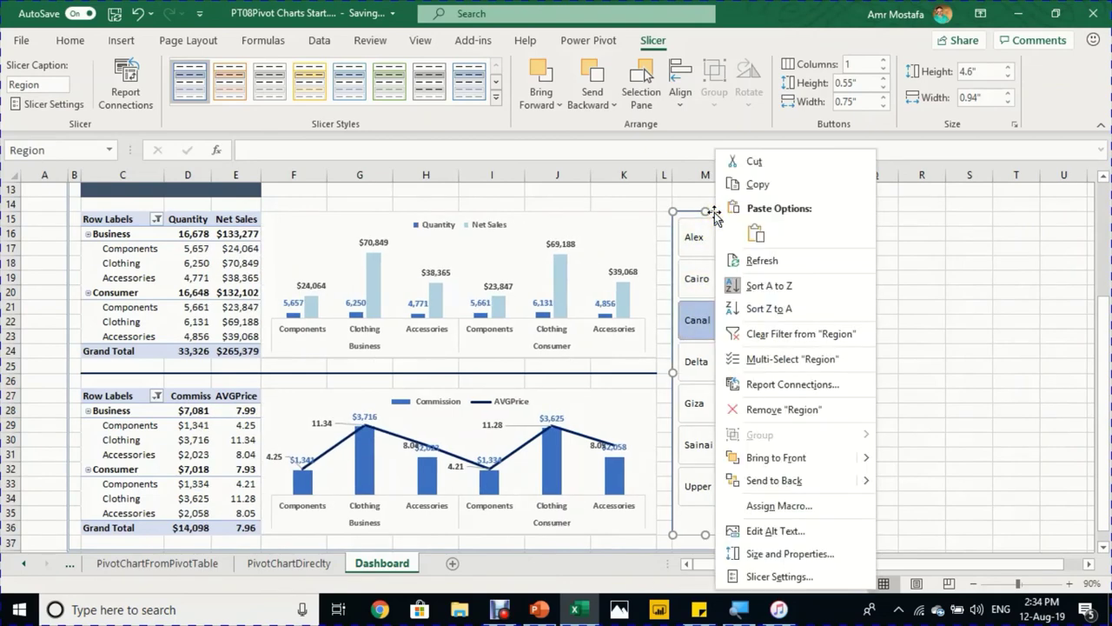
{"action": "left_click", "coordinate": [755, 337]}
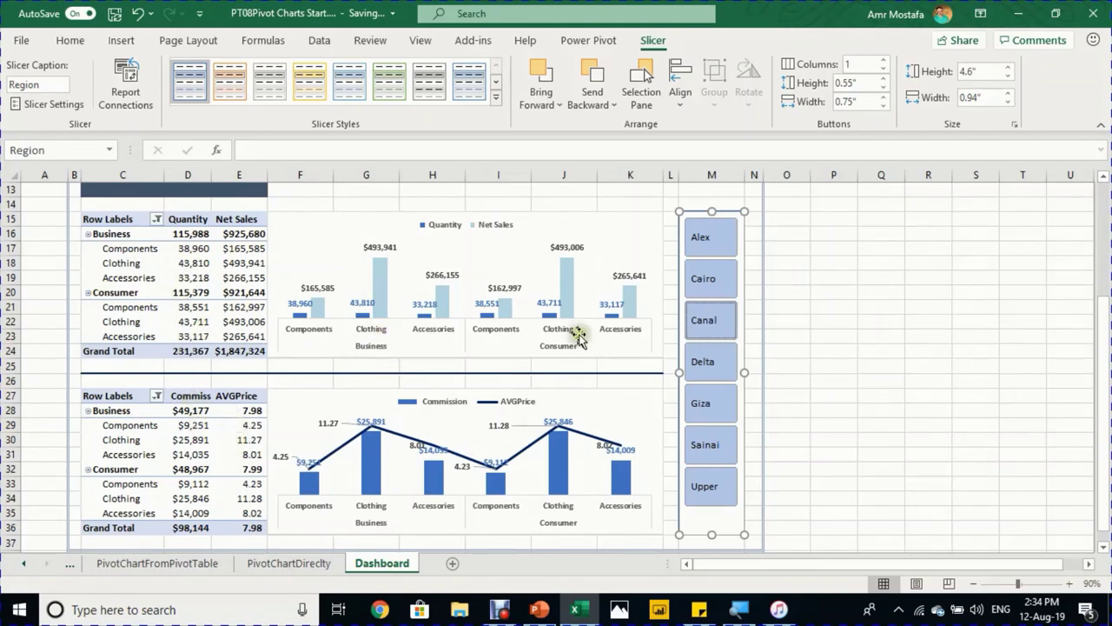
- Turn off autofitting of column widths on update for the NetSales PivotTable
{"action": "left_click", "coordinate": [226, 258]}
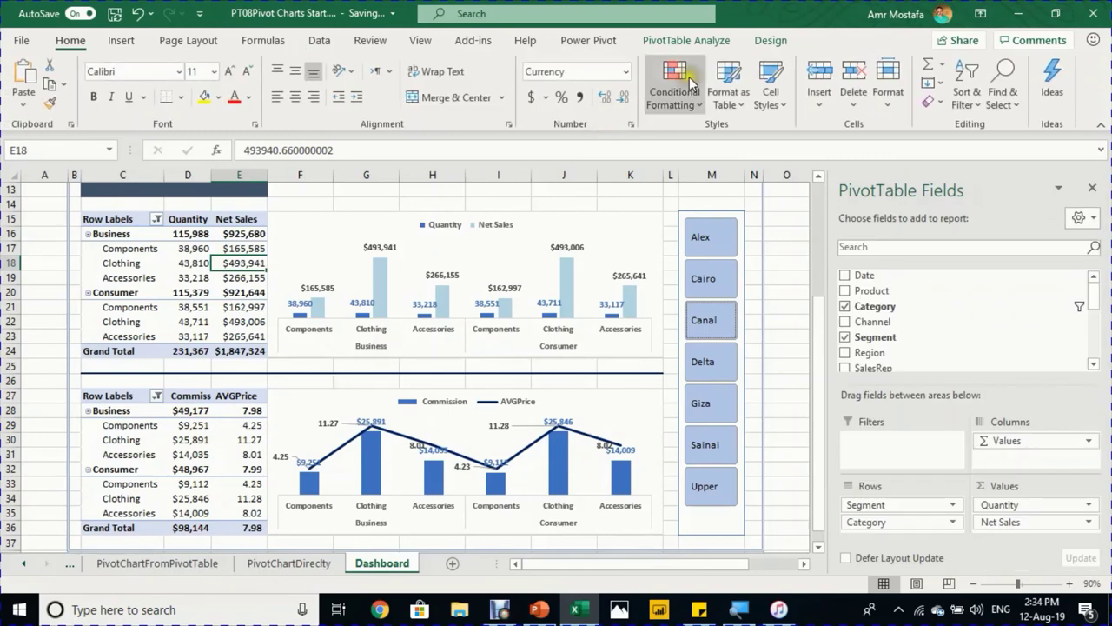
{"action": "left_click", "coordinate": [700, 42]}
{"action": "left_click", "coordinate": [39, 104]}
{"action": "left_click", "coordinate": [274, 430]}
{"action": "left_click", "coordinate": [500, 543]}
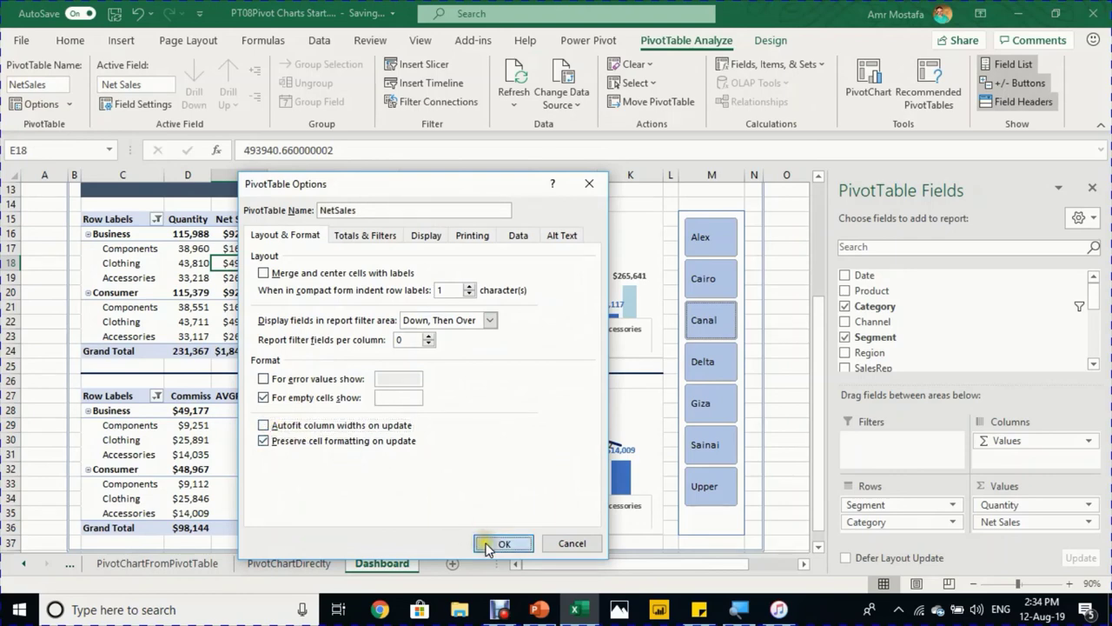
{"action": "left_click", "coordinate": [219, 427]}
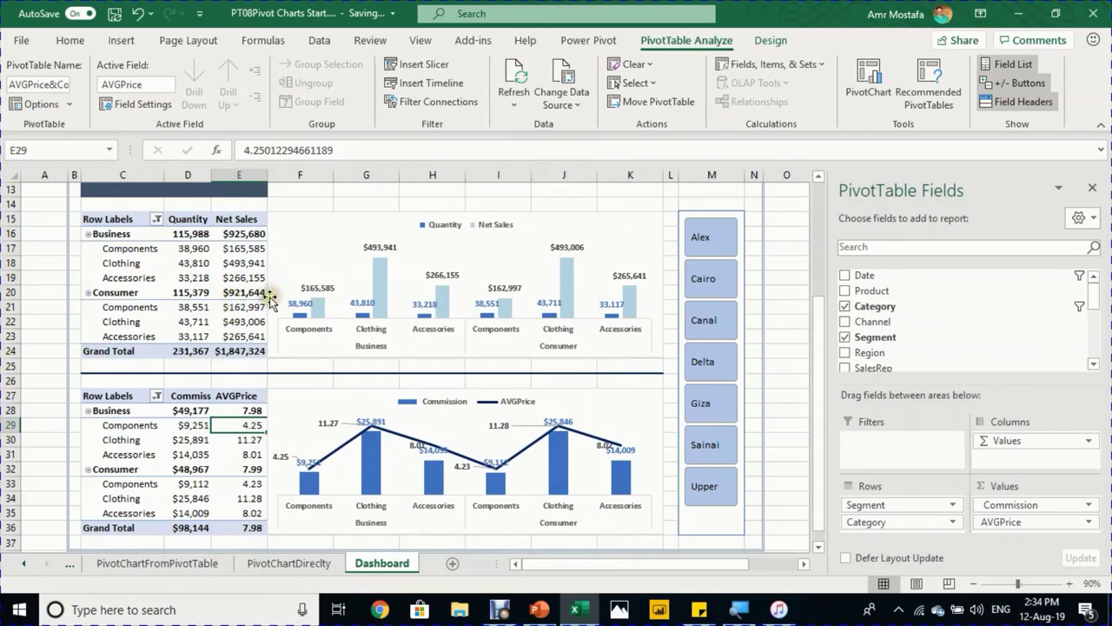
{"action": "scroll", "coordinate": [270, 298], "scroll_direction": "up", "scroll_amount": 1}
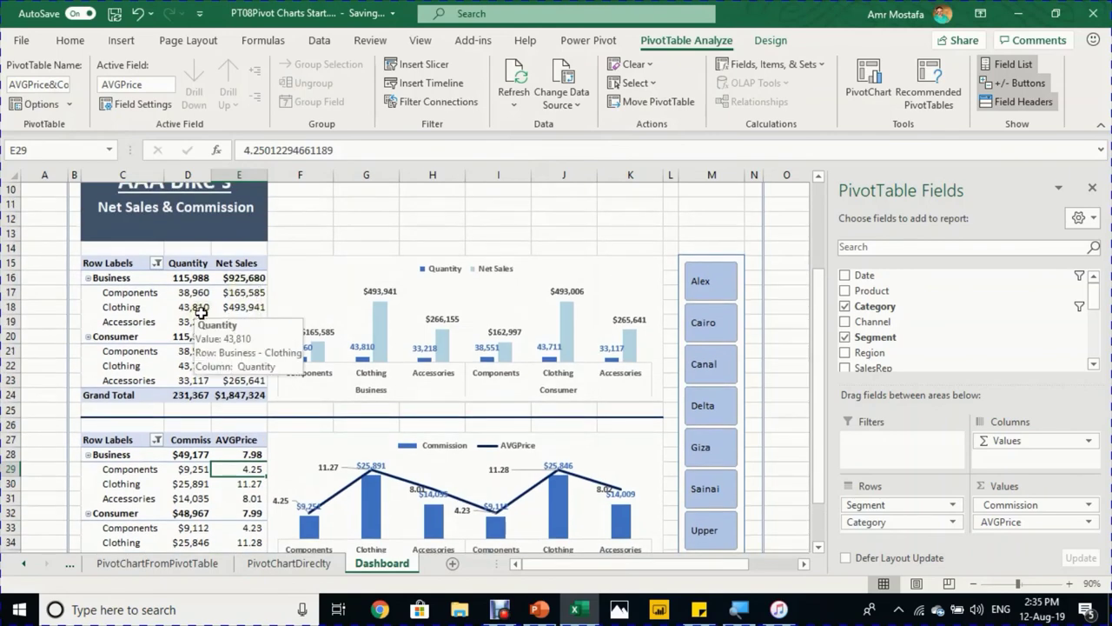
- Cut the date timeline from the PivotChartDireclty sheet and paste it at cell F7 of the Dashboard
{"action": "left_click", "coordinate": [323, 565]}
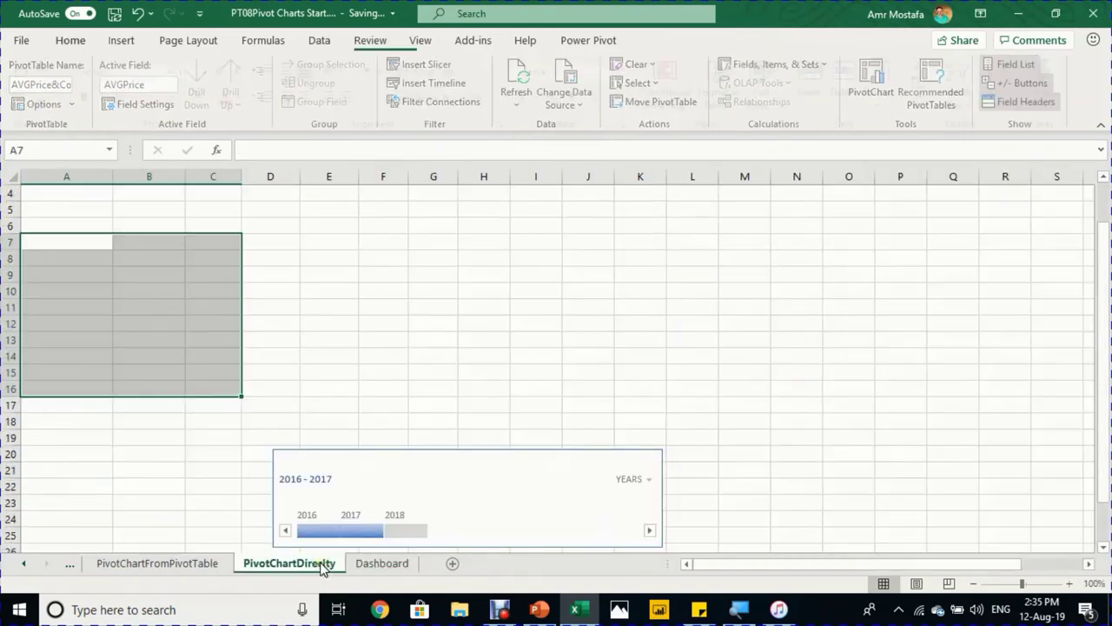
{"action": "left_click", "coordinate": [397, 459]}
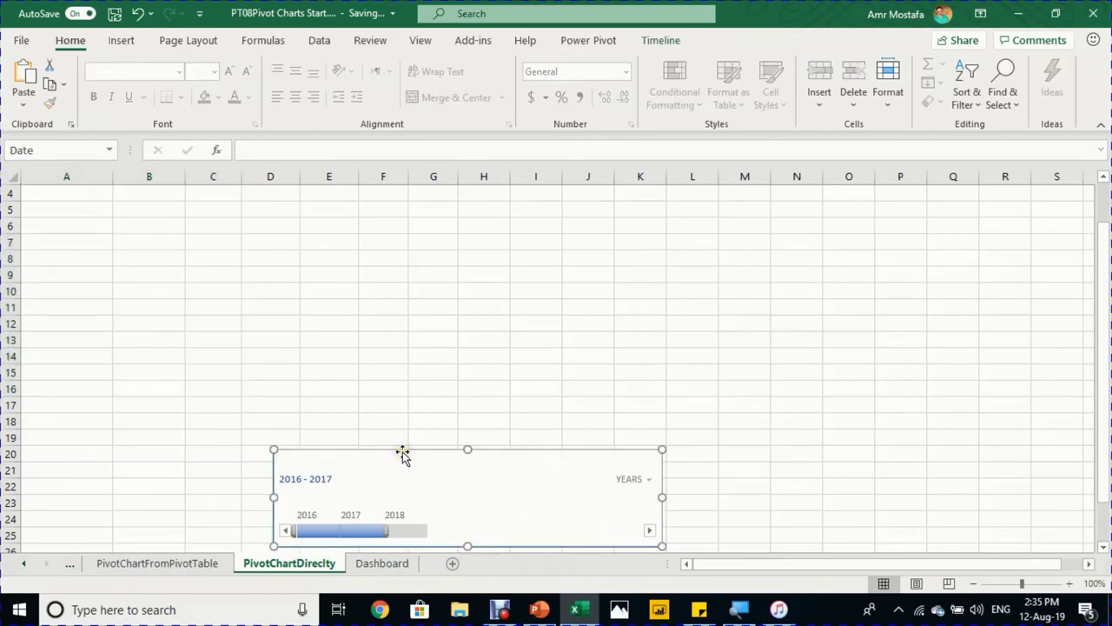
{"action": "key", "text": "Delete"}
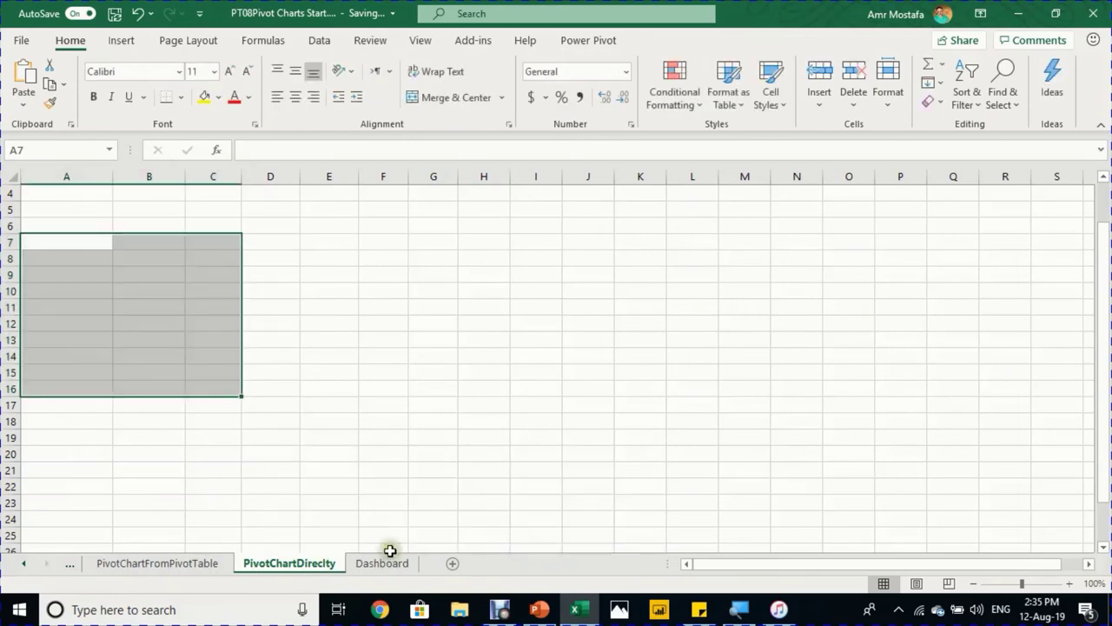
{"action": "left_click", "coordinate": [380, 563]}
{"action": "scroll", "coordinate": [383, 335], "scroll_direction": "up", "scroll_amount": 3}
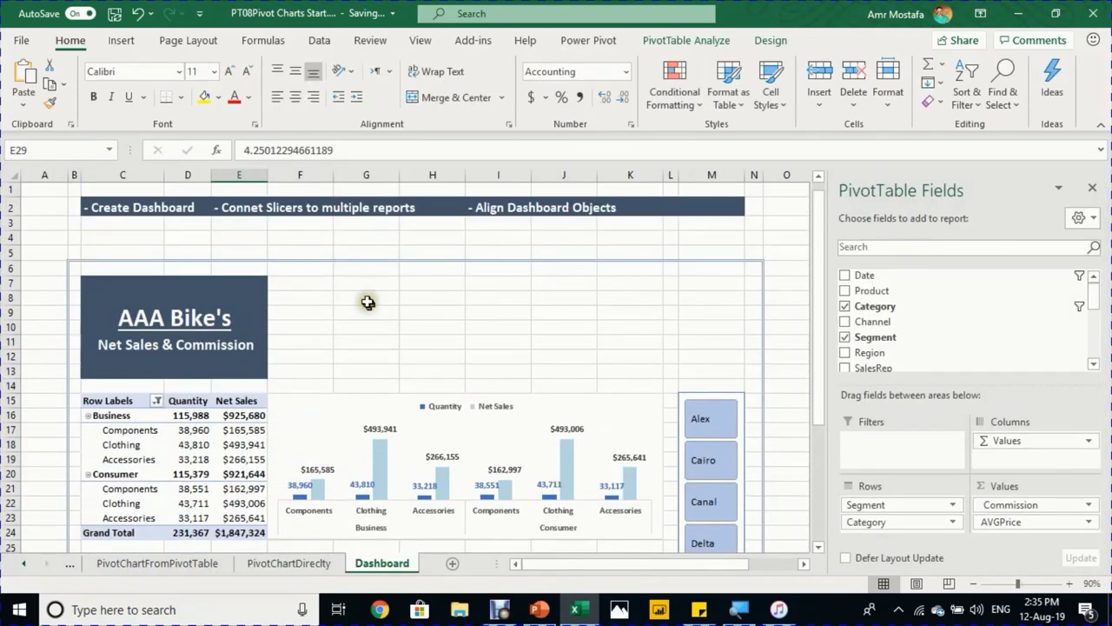
{"action": "left_click", "coordinate": [305, 278]}
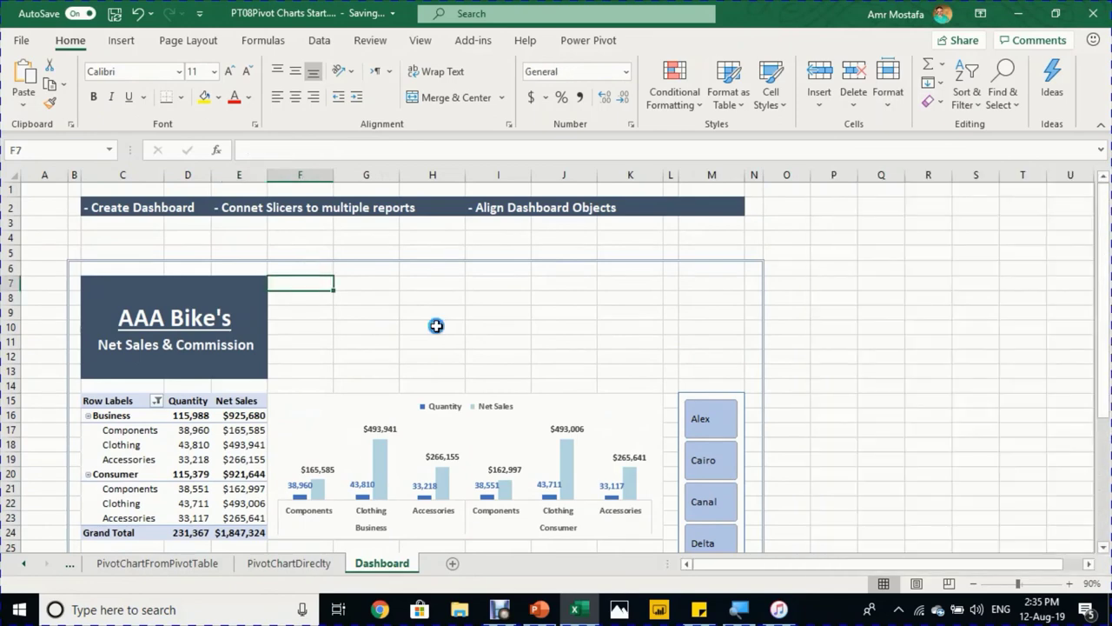
{"action": "key", "text": "ctrl+v"}
- Widen the date timeline to the outer edge of column M and check the dashboard layout
{"action": "left_click_drag", "start_coordinate": [619, 313], "coordinate": [745, 313]}
{"action": "left_click", "coordinate": [821, 315]}
{"action": "scroll", "coordinate": [821, 323], "scroll_direction": "down", "scroll_amount": 3}
{"action": "scroll", "coordinate": [821, 321], "scroll_direction": "down", "scroll_amount": 2}
{"action": "scroll", "coordinate": [820, 322], "scroll_direction": "up", "scroll_amount": 4}
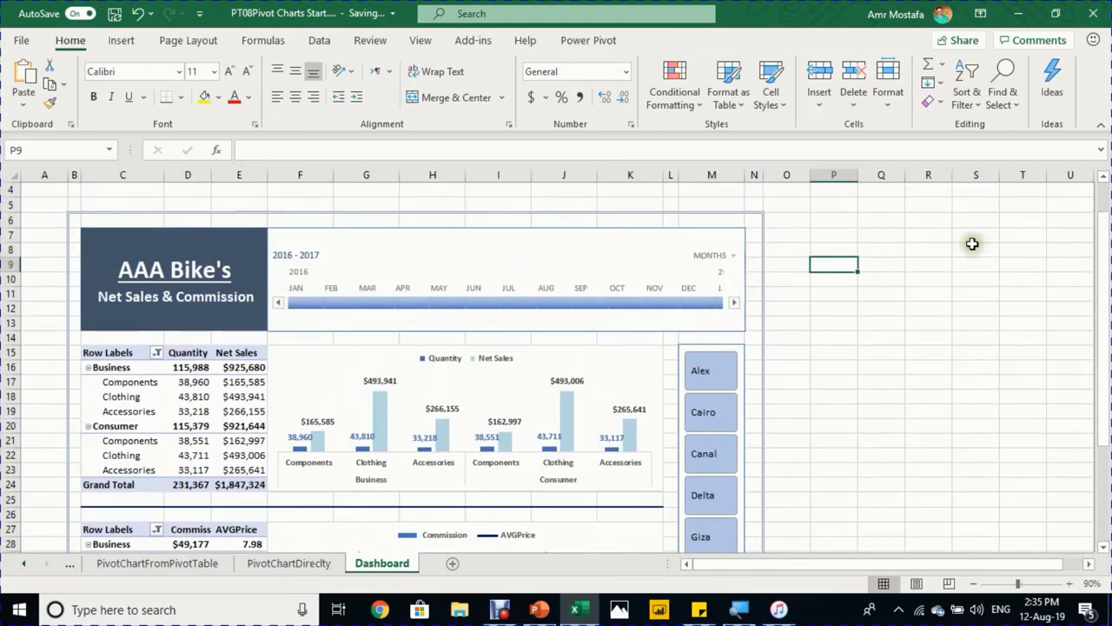
- Hide the gridlines, formula bar and headings on the Dashboard, and collapse the ribbon
{"action": "left_click", "coordinate": [407, 42]}
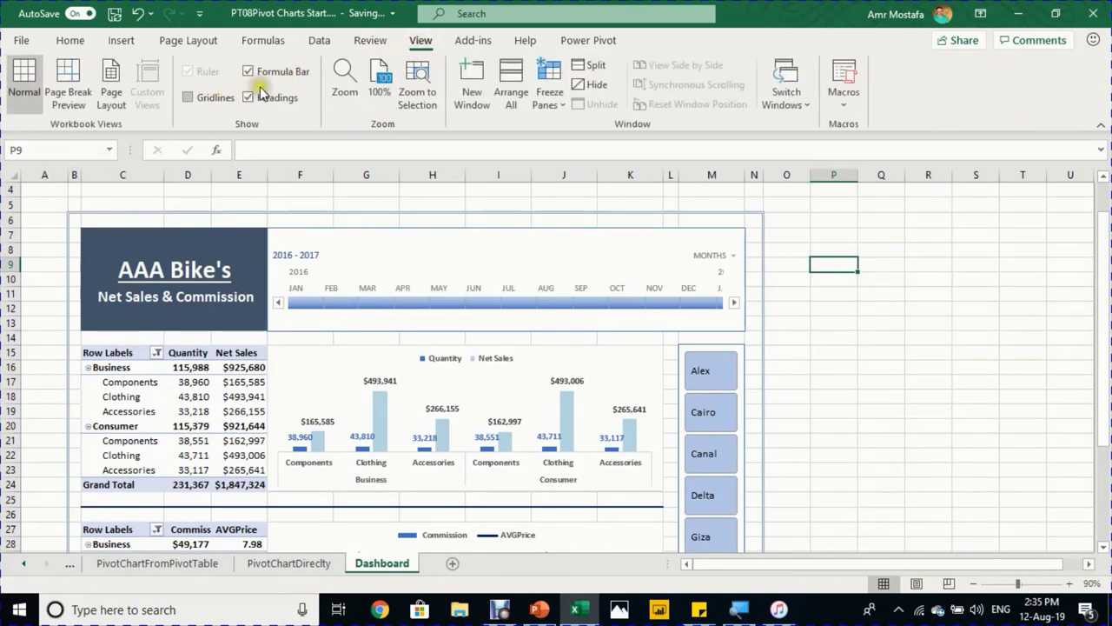
{"action": "left_click", "coordinate": [255, 73]}
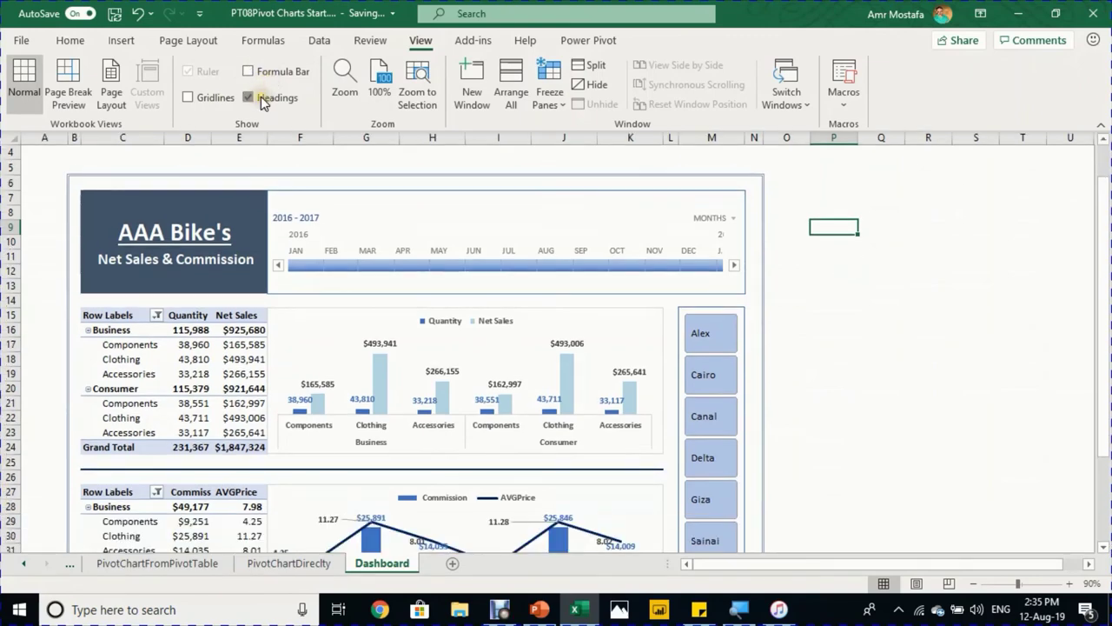
{"action": "left_click", "coordinate": [261, 97]}
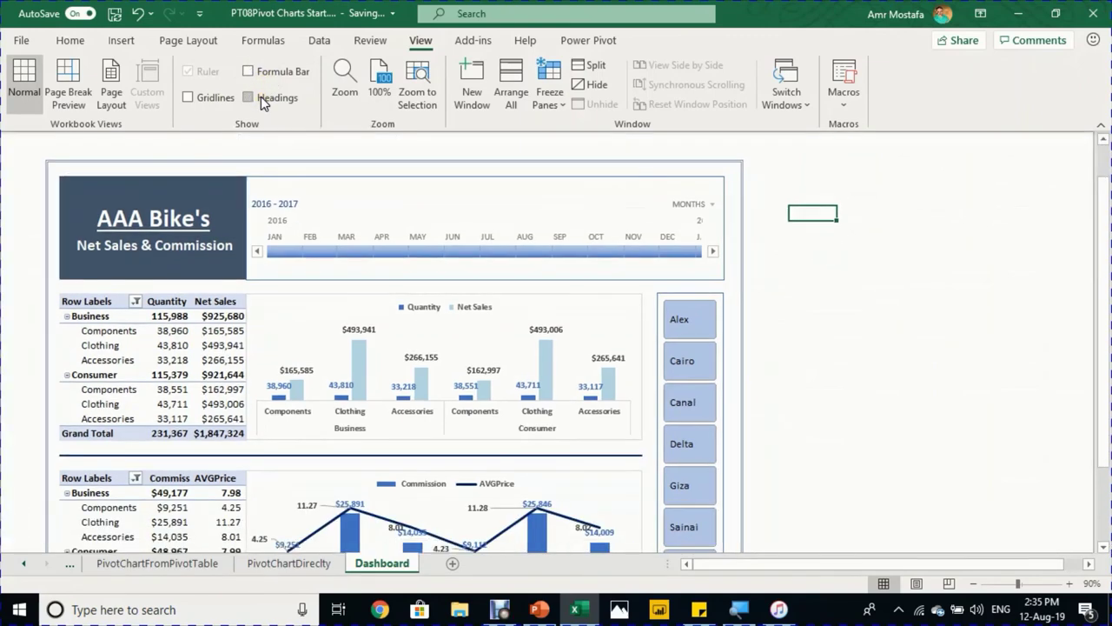
{"action": "left_click", "coordinate": [1104, 129]}
{"action": "left_click", "coordinate": [925, 189]}
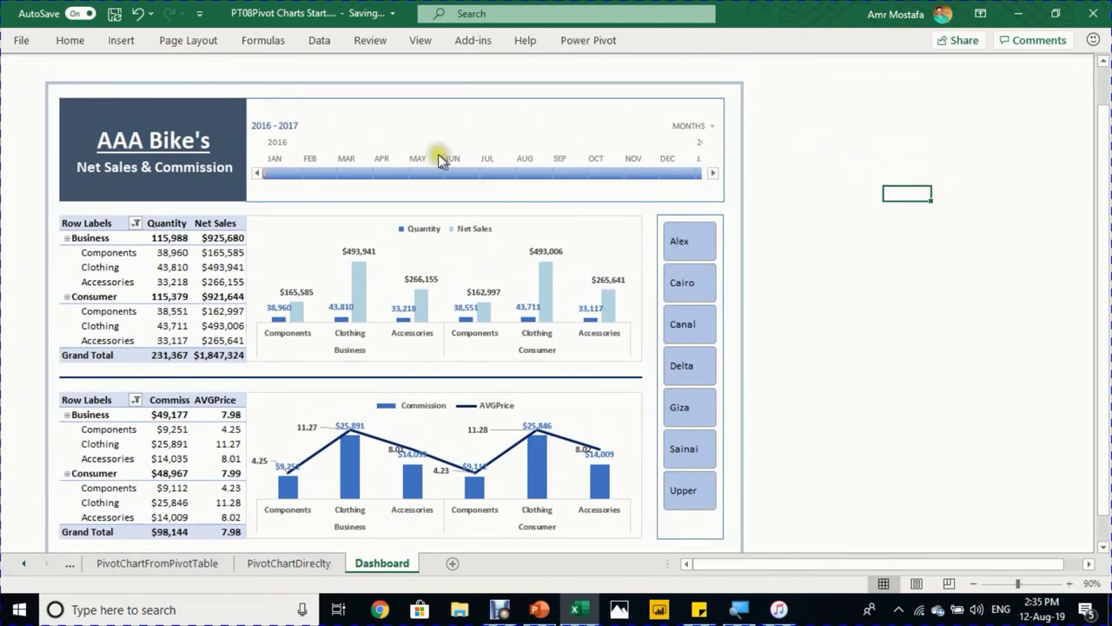
- Filter the dashboard to January 2016 with the date timeline
{"action": "left_click", "coordinate": [289, 174]}
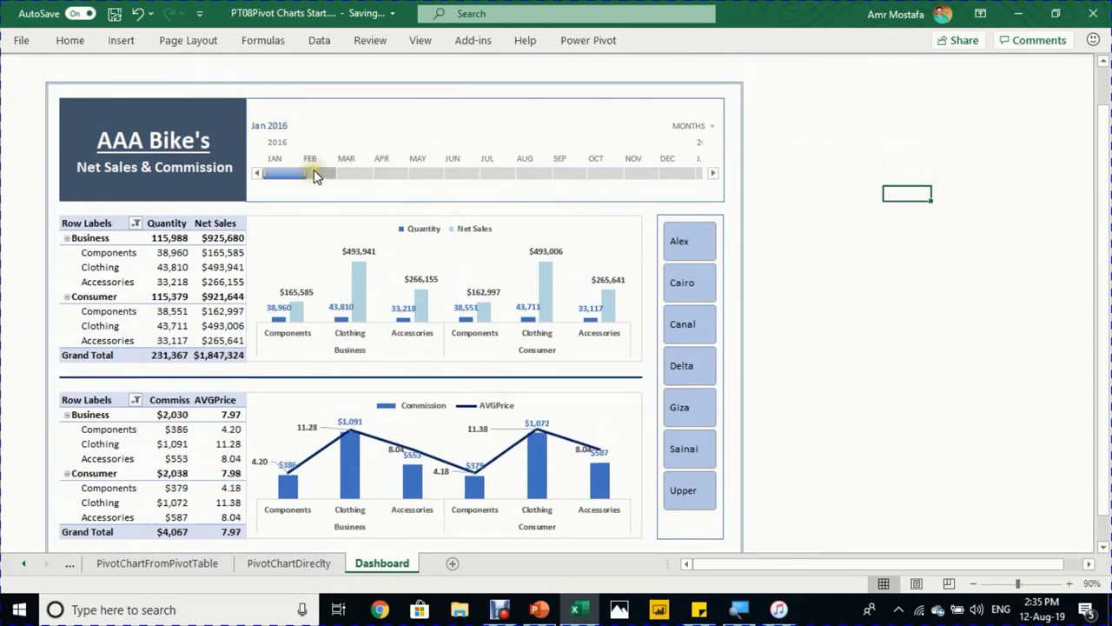
- Filter the date timeline to February 2016 and connect the timeline to the NetSales PivotTable as well
{"action": "left_click", "coordinate": [313, 171]}
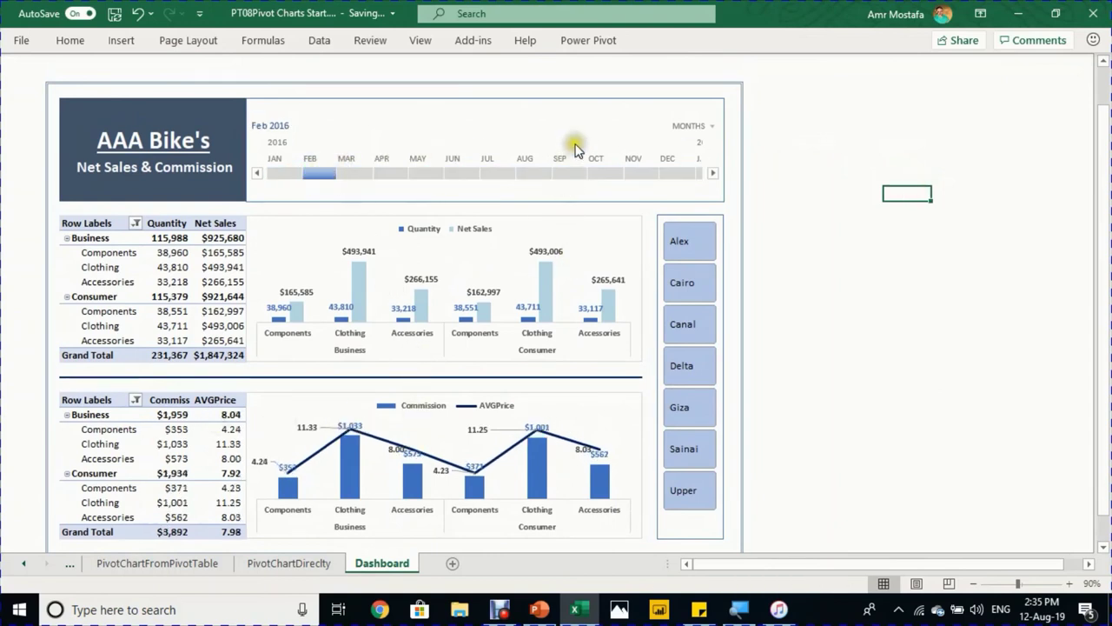
{"action": "left_click", "coordinate": [586, 100]}
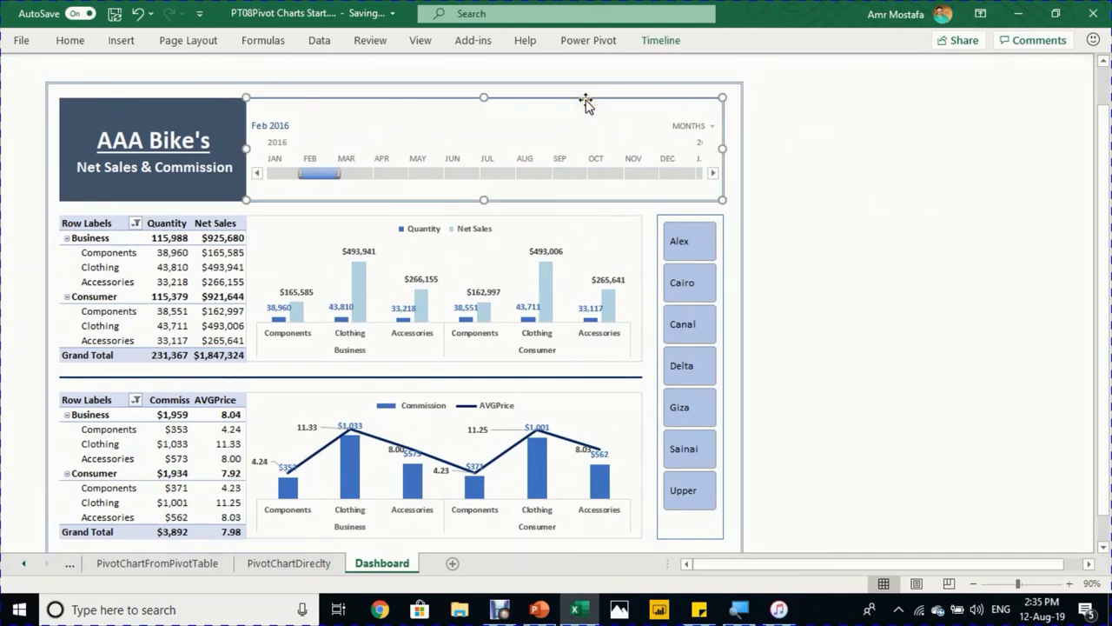
{"action": "left_click", "coordinate": [648, 43]}
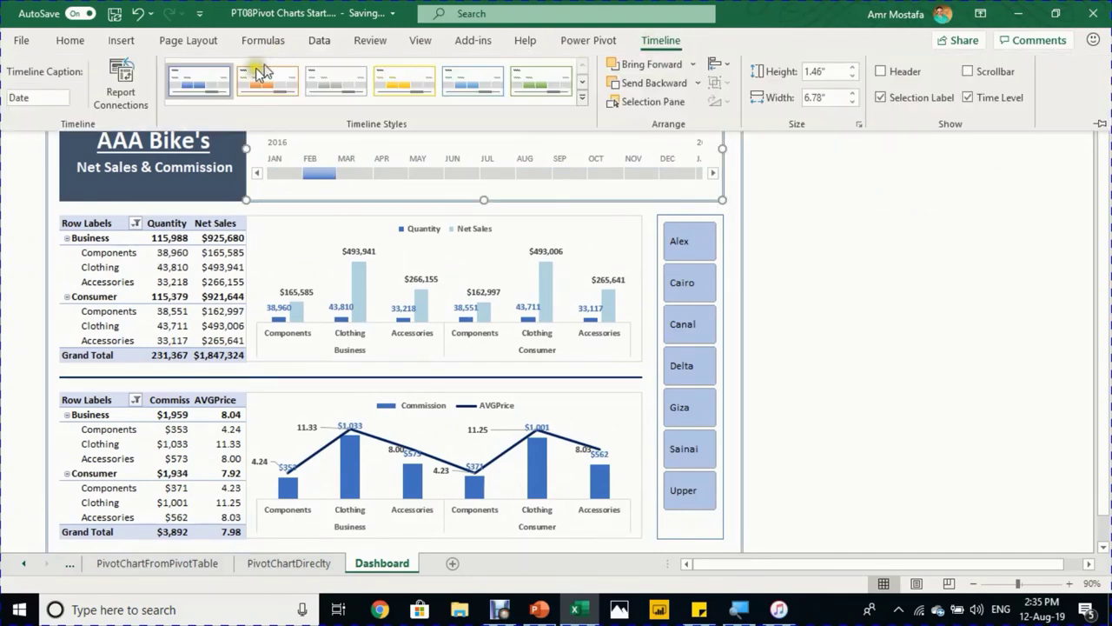
{"action": "left_click", "coordinate": [122, 83]}
{"action": "left_click", "coordinate": [303, 399]}
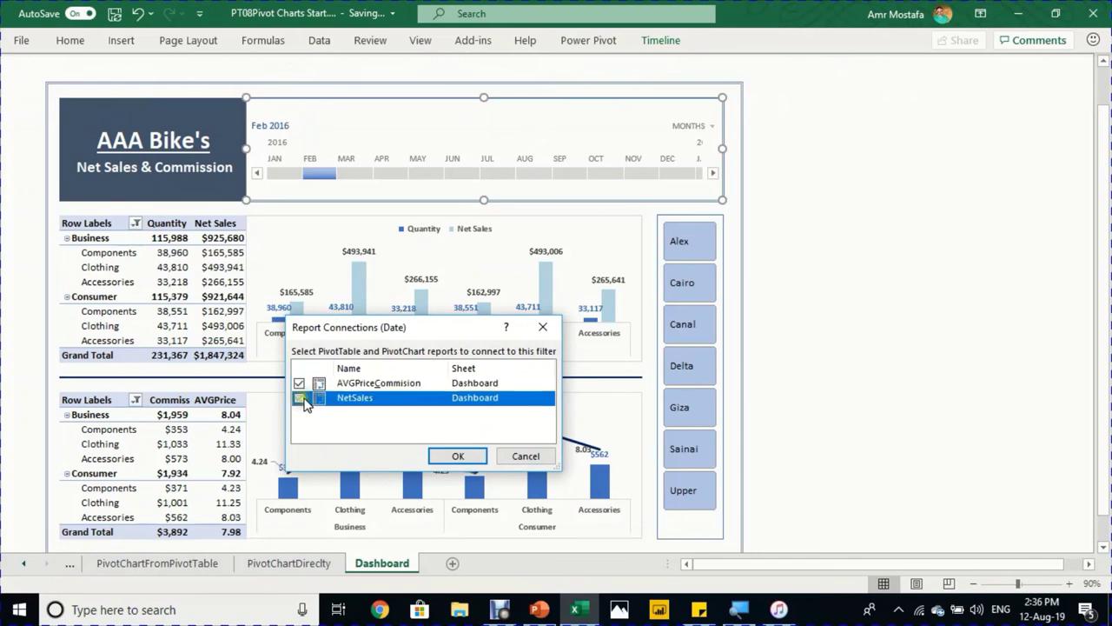
{"action": "left_click", "coordinate": [456, 455]}
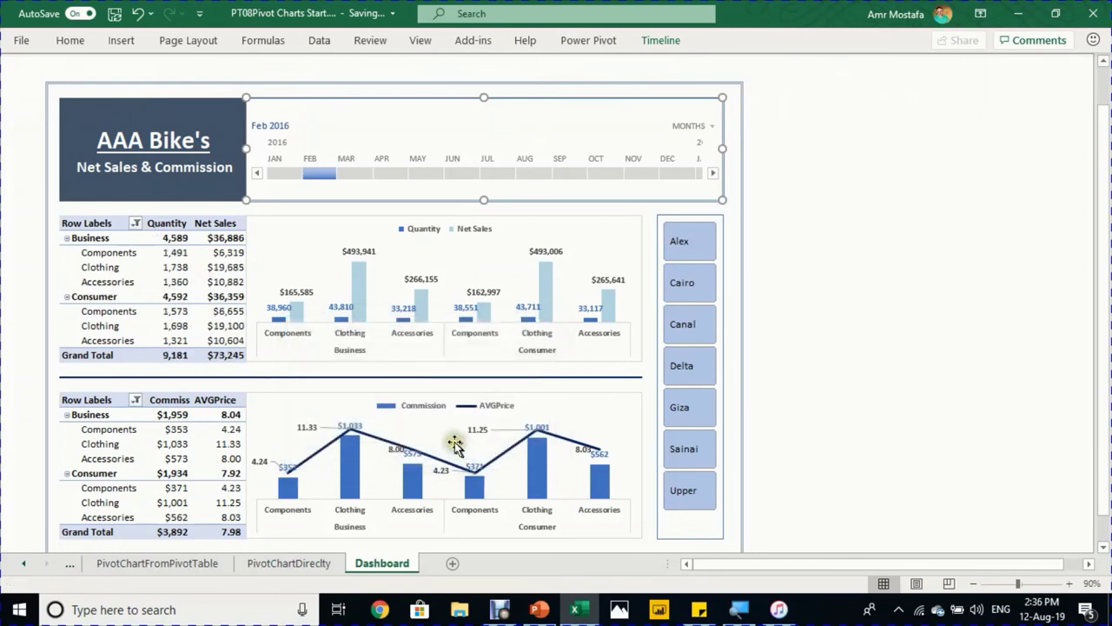
- Filter both dashboard reports to April 2016 with the date timeline
{"action": "left_click_drag", "start_coordinate": [273, 169], "coordinate": [390, 171]}
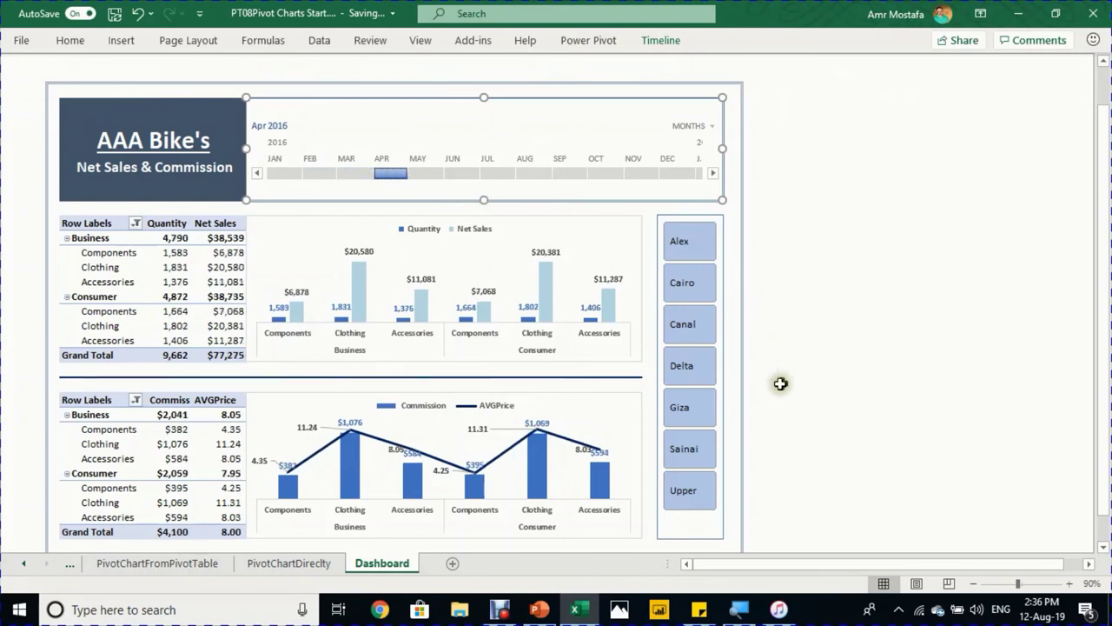